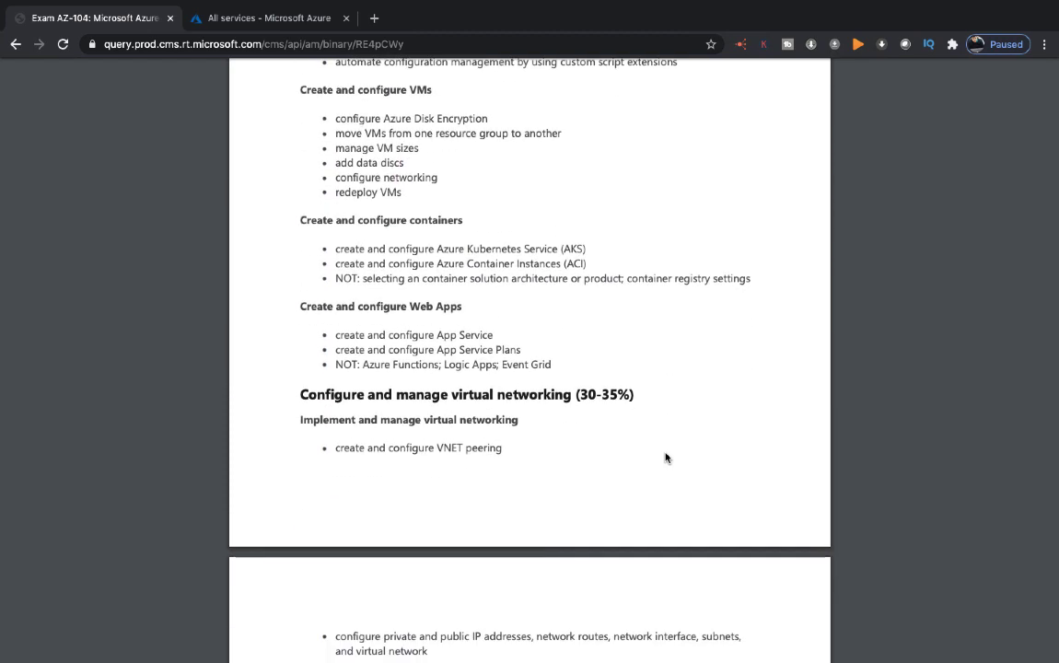
pyautogui.scroll(-1, 665, 458)
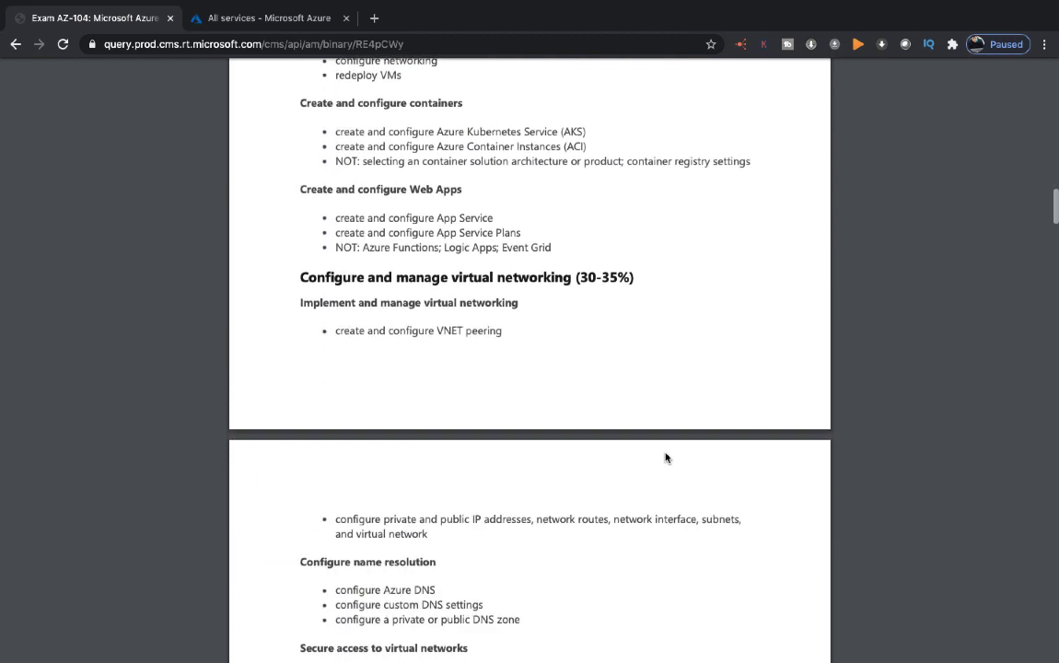
# Step: Review the AZ-104 skills outline from the compute section back to its title page, cancelling the Keynote update prompt
pyautogui.scroll(4, 666, 458)
pyautogui.scroll(1, 665, 457)
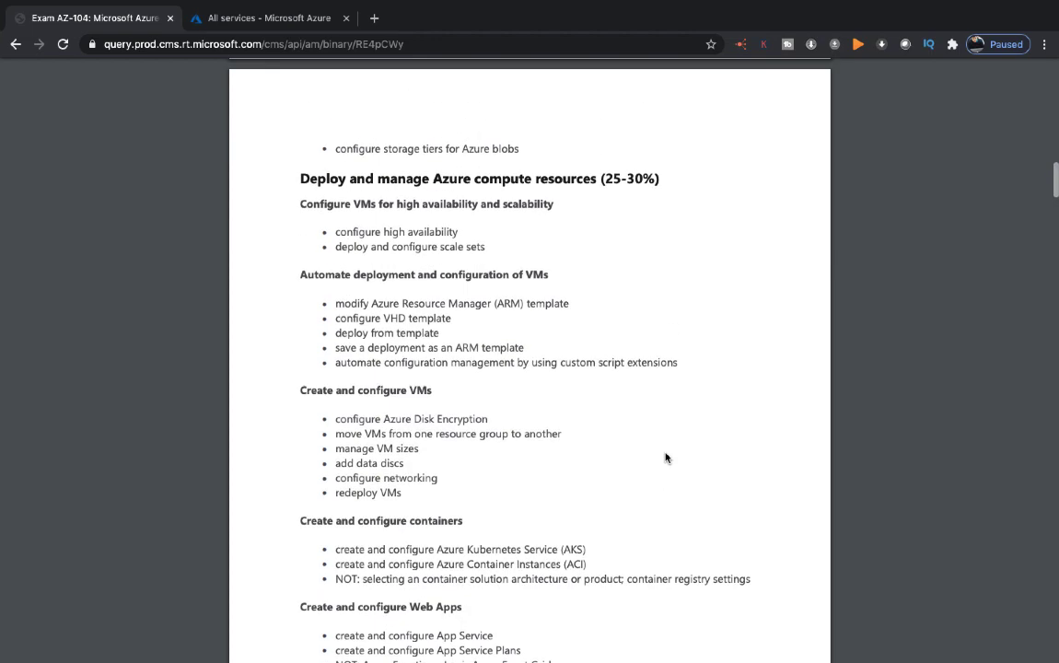
pyautogui.scroll(8, 666, 458)
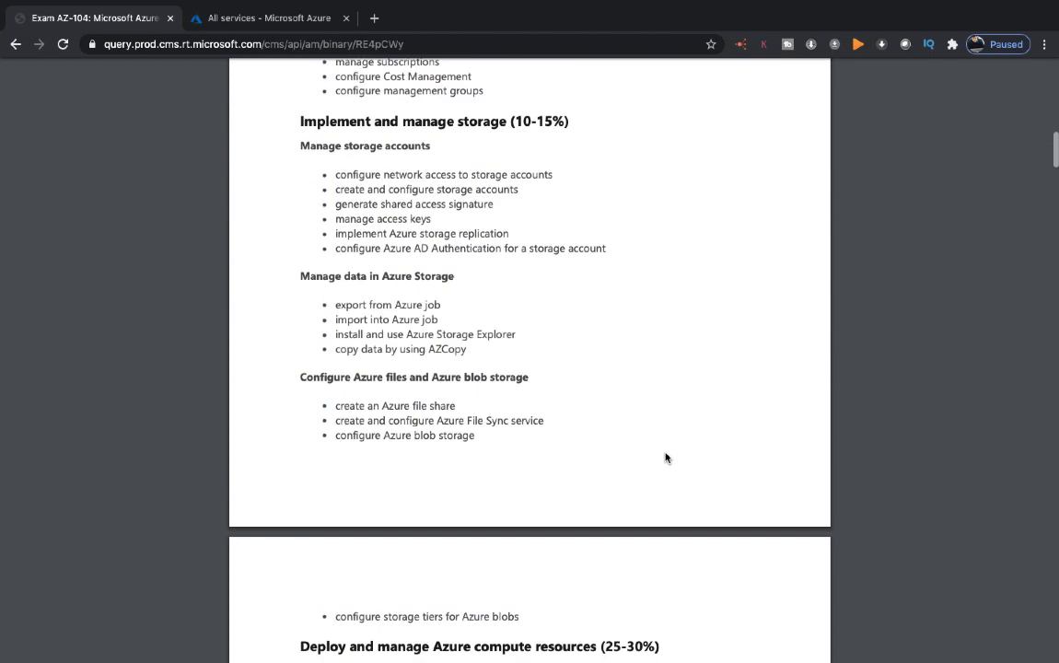
pyautogui.scroll(8, 666, 458)
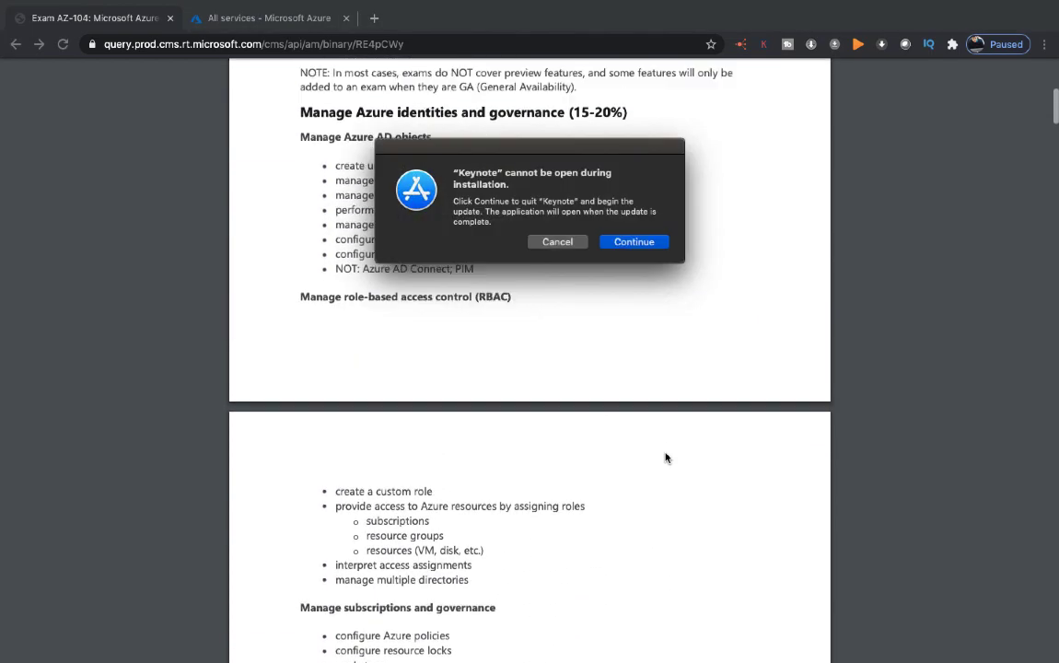
pyautogui.click(557, 242)
pyautogui.scroll(3, 543, 406)
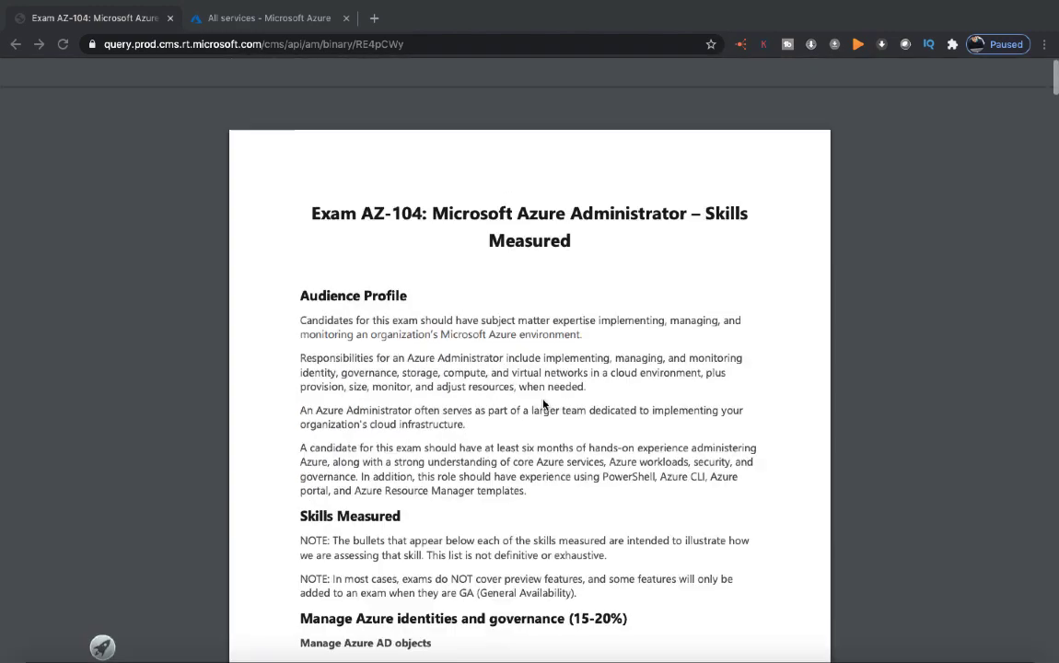
# Step: Review the virtual networking and the monitoring and backup objectives in the AZ-104 skills outline
pyautogui.scroll(-20, 543, 405)
pyautogui.scroll(-20, 543, 405)
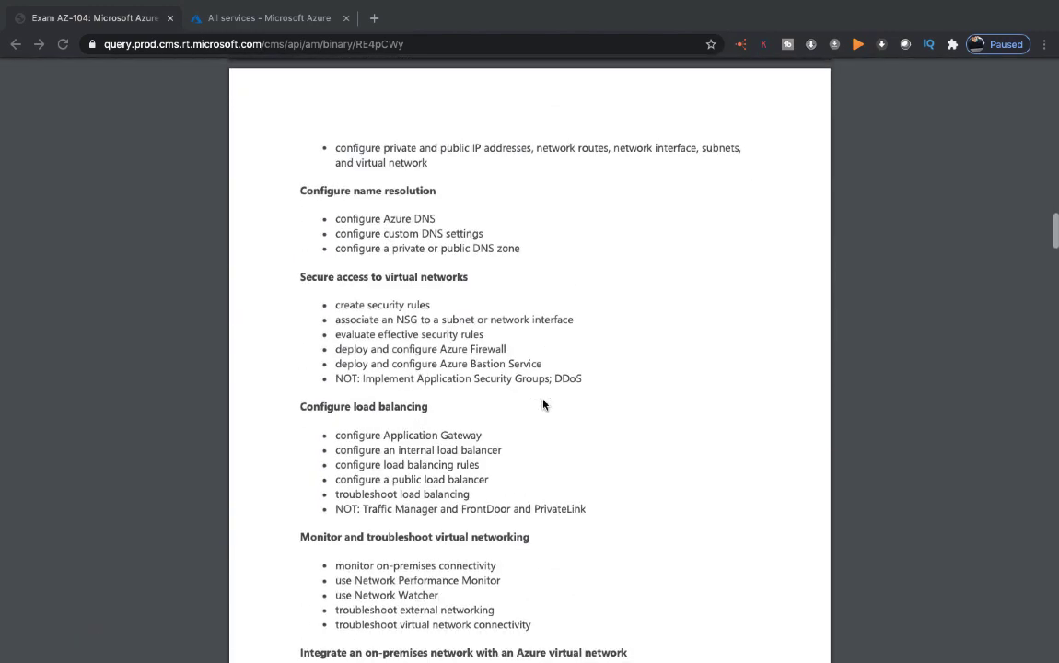
pyautogui.scroll(-5, 544, 405)
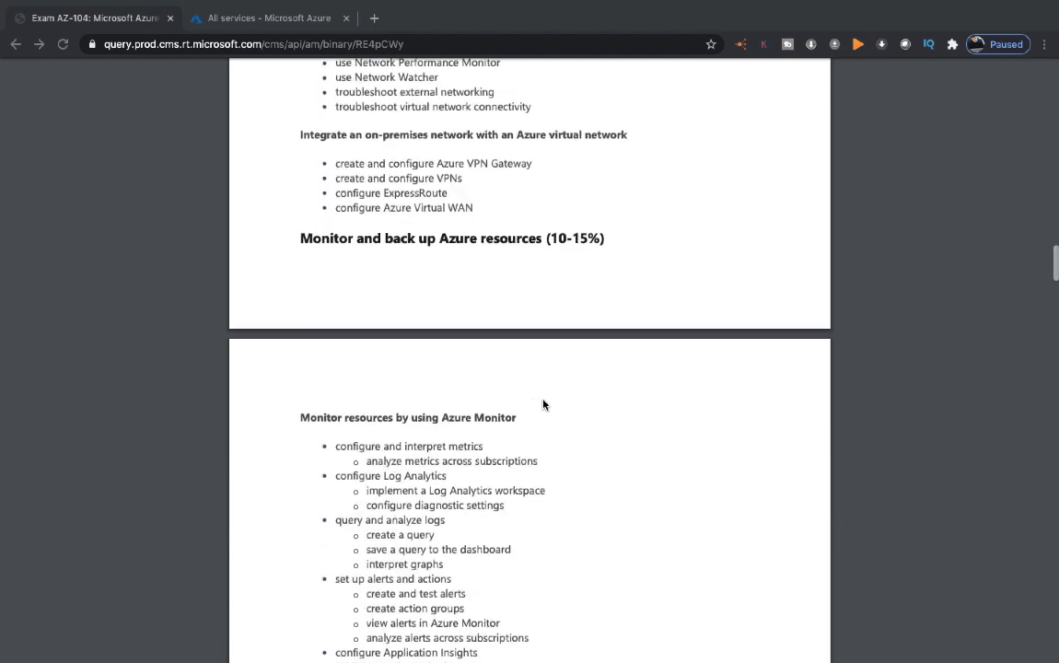
pyautogui.scroll(-7, 544, 405)
pyautogui.scroll(3, 544, 406)
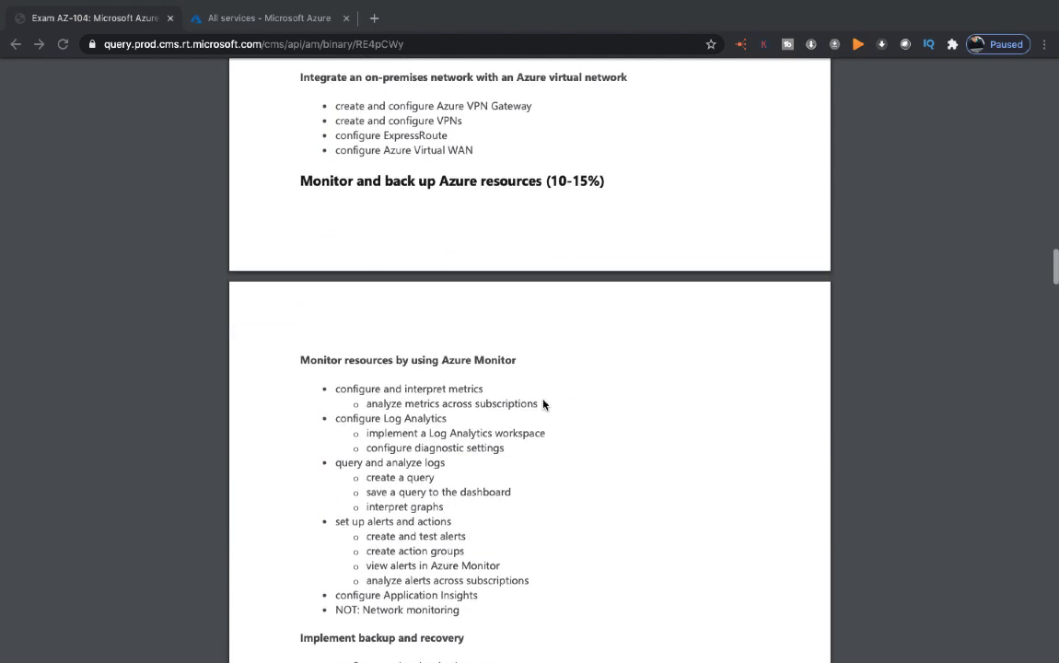
pyautogui.scroll(2, 543, 405)
pyautogui.scroll(3, 543, 405)
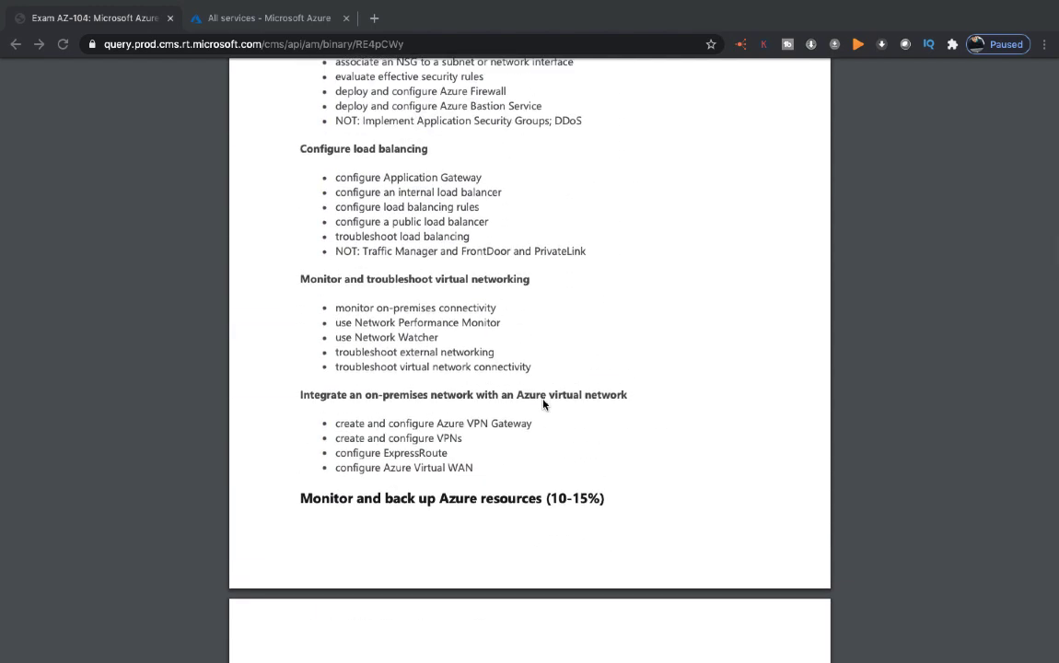
pyautogui.scroll(7, 544, 404)
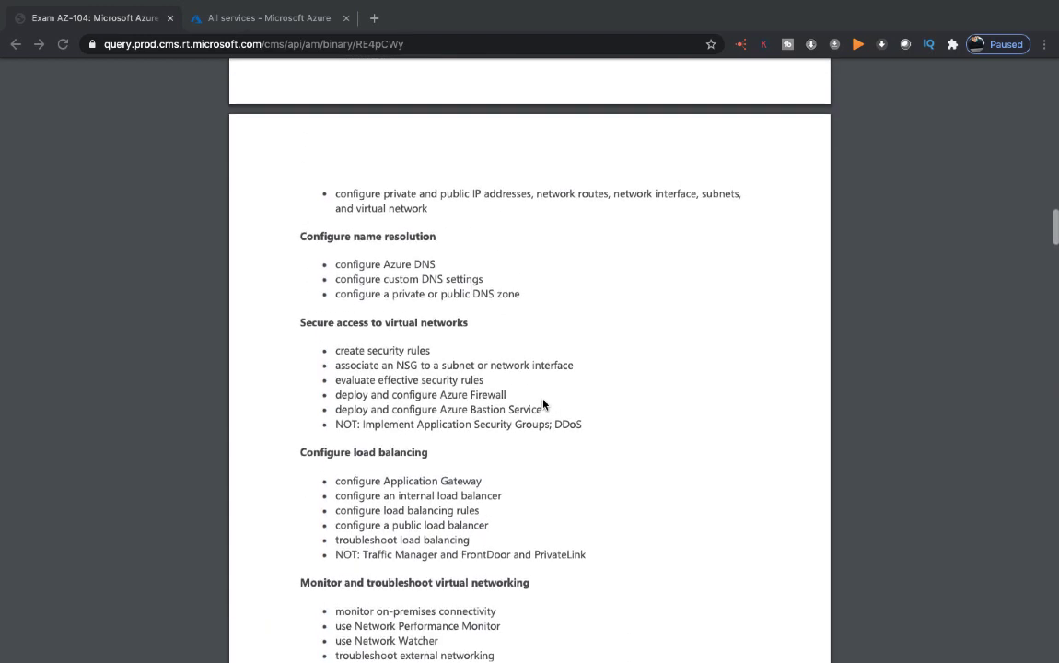
pyautogui.scroll(5, 543, 403)
pyautogui.scroll(12, 543, 403)
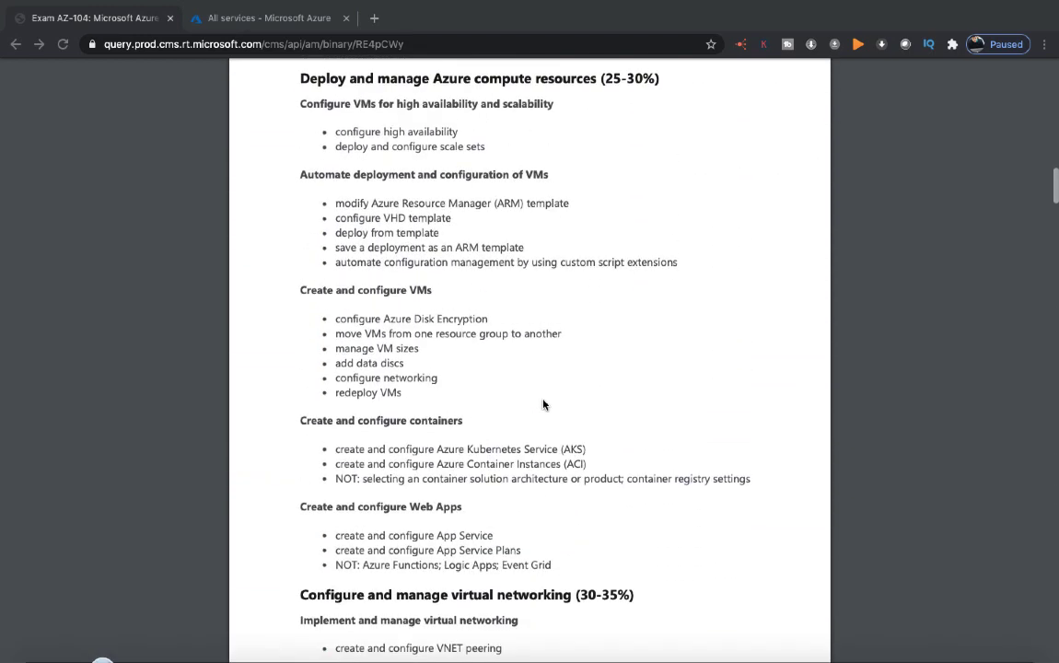
# Step: Examine the compute objectives in the AZ-104 outline, down to the Create and configure Web Apps topics
pyautogui.scroll(-4, 543, 404)
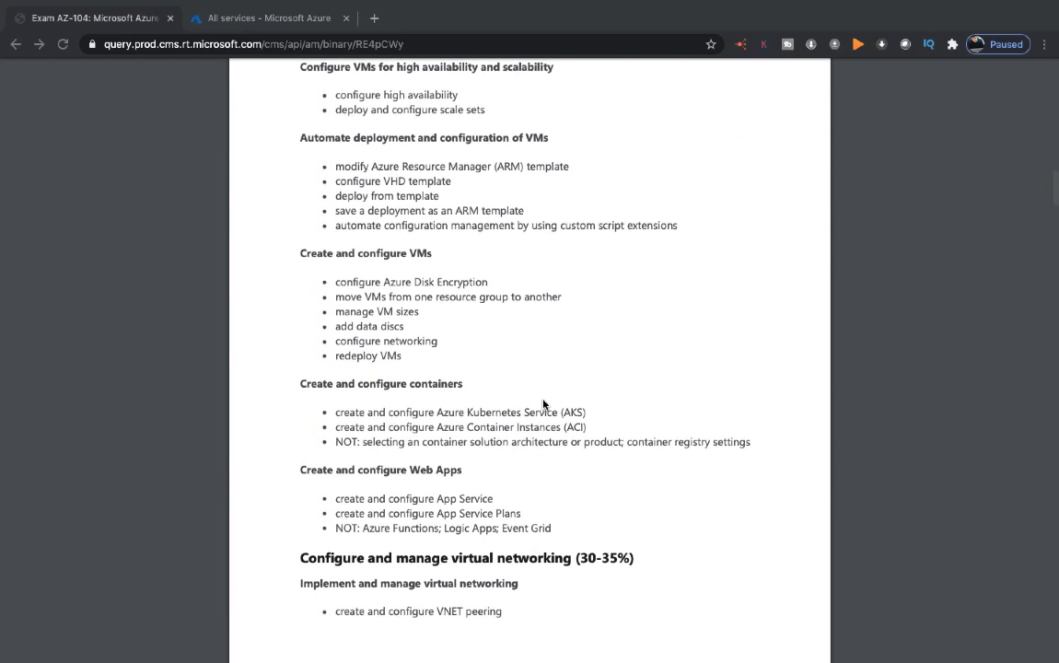
pyautogui.scroll(4, 543, 403)
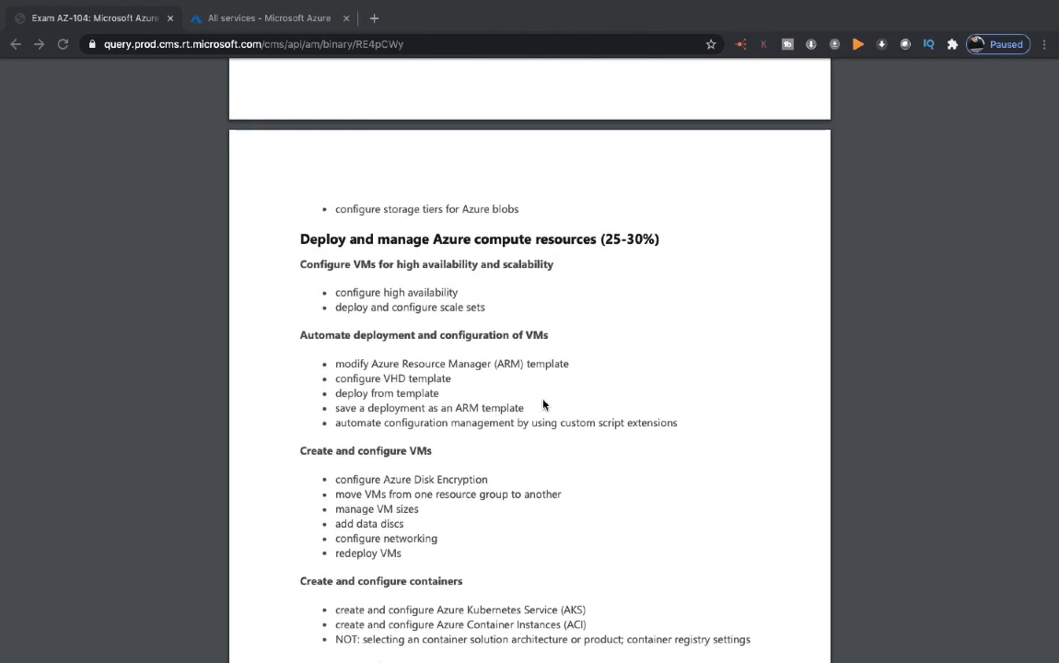
pyautogui.scroll(3, 543, 403)
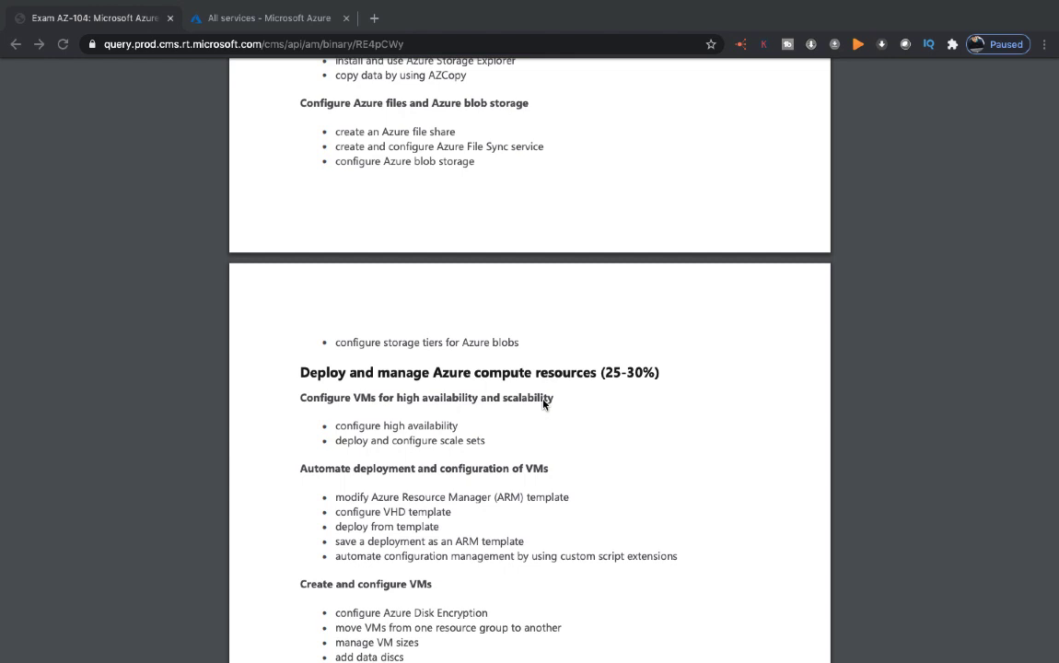
pyautogui.scroll(-4, 543, 403)
pyautogui.scroll(-6, 543, 404)
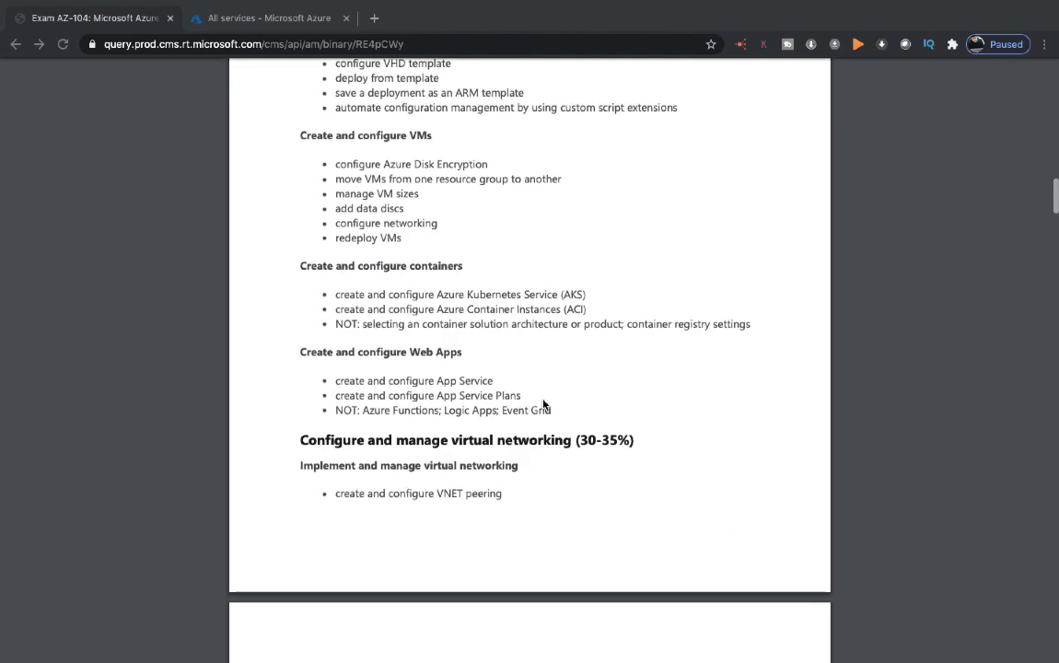
pyautogui.scroll(-4, 543, 403)
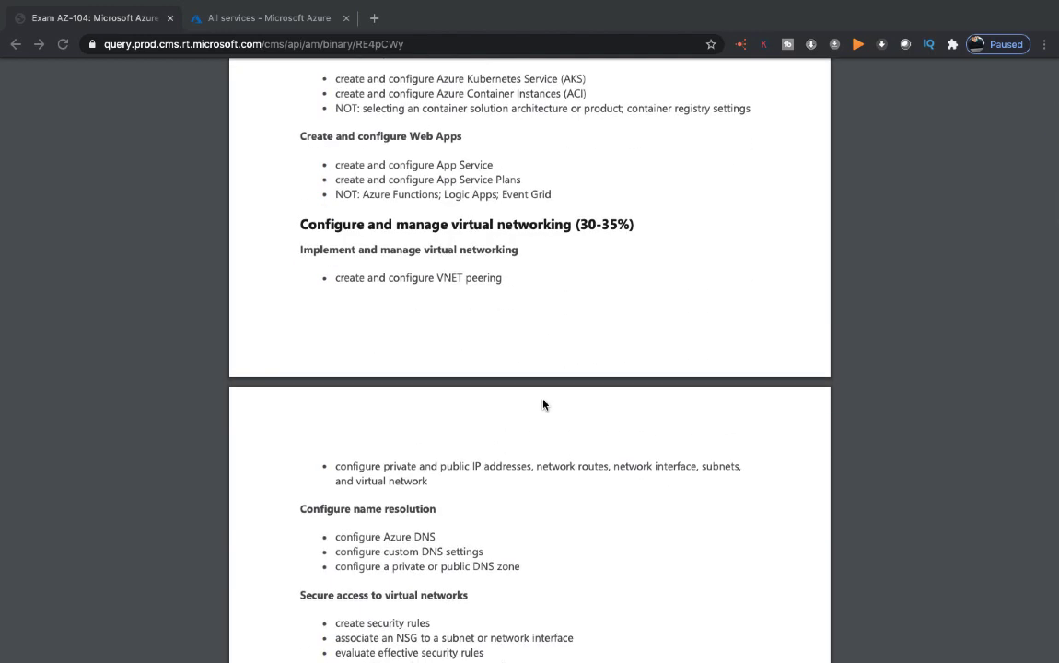
pyautogui.scroll(3, 543, 403)
pyautogui.scroll(-3, 543, 404)
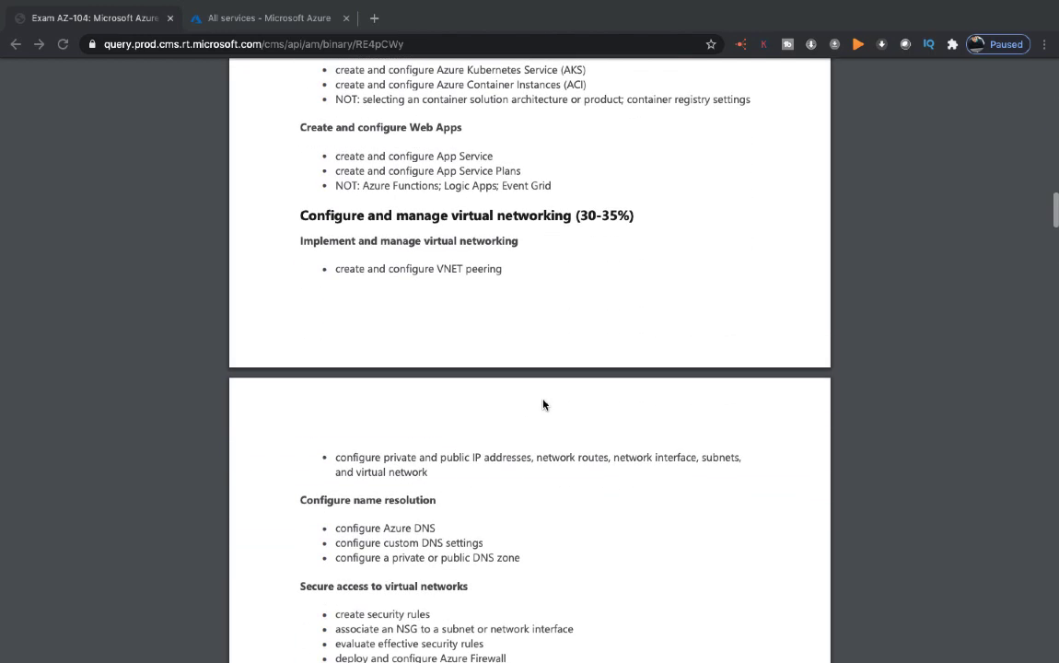
pyautogui.scroll(1, 497, 368)
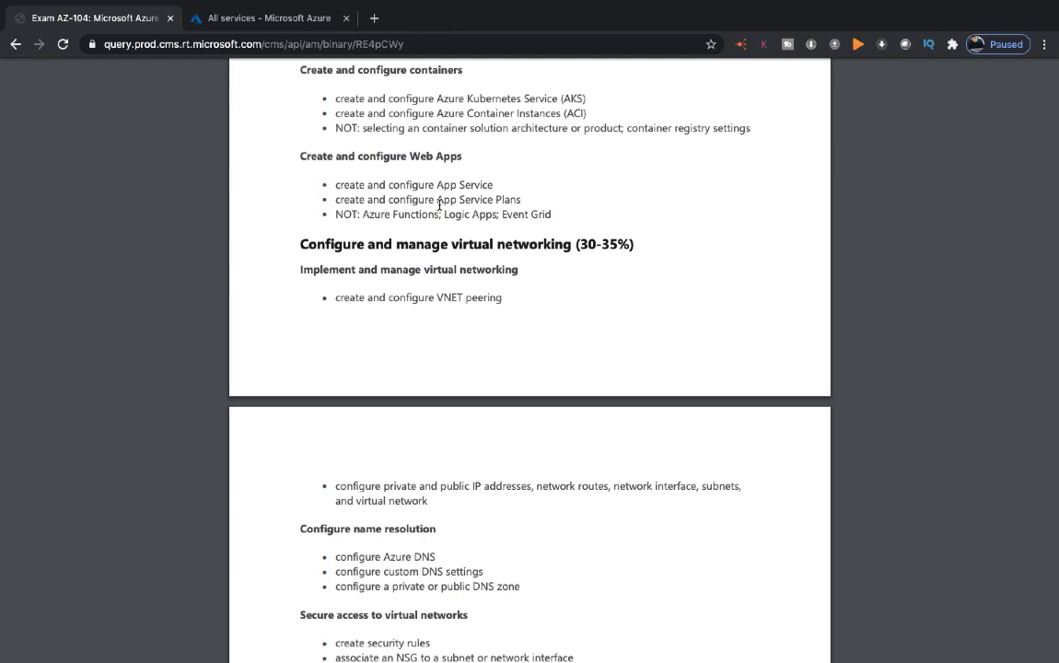
pyautogui.scroll(-3, 439, 204)
pyautogui.scroll(2, 440, 206)
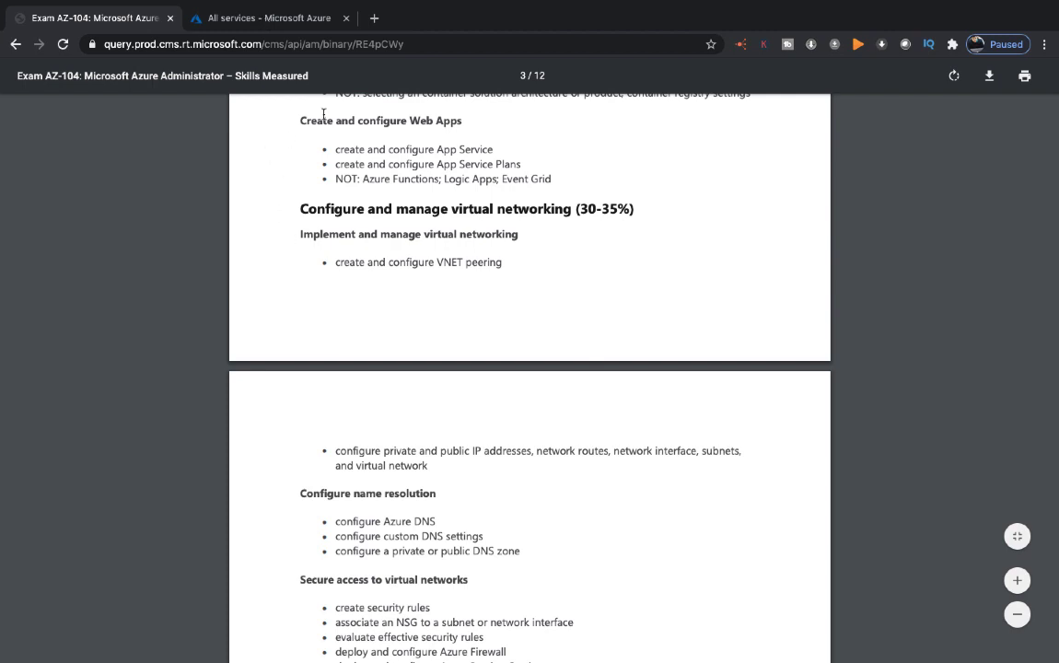
# Step: Switch to the Azure portal and open App Services from the Web category of all services
pyautogui.click(276, 20)
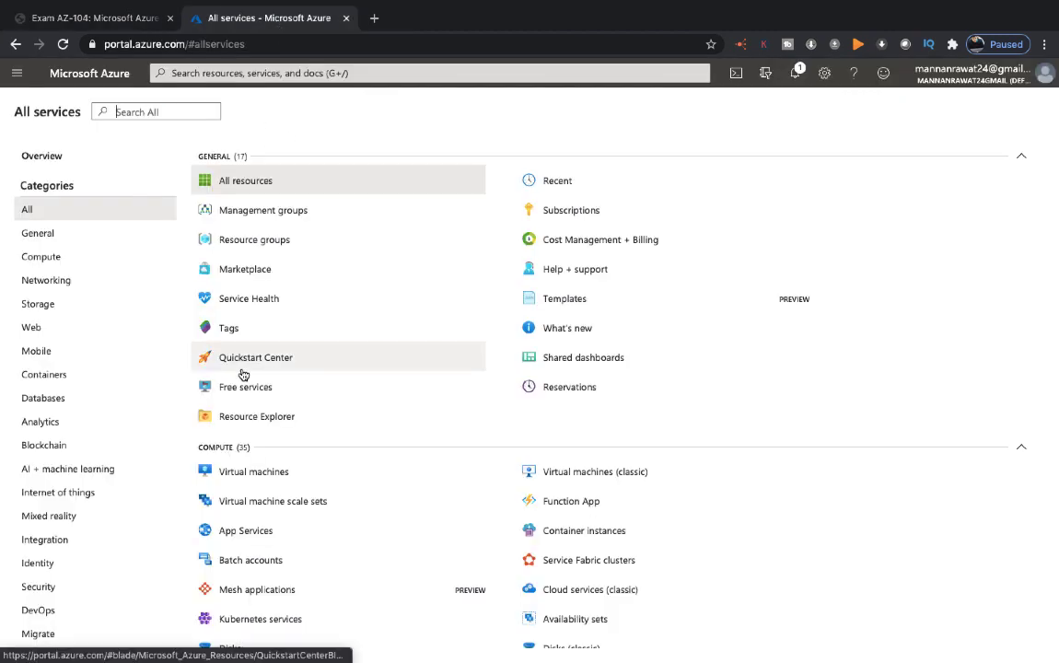
pyautogui.moveTo(240, 372)
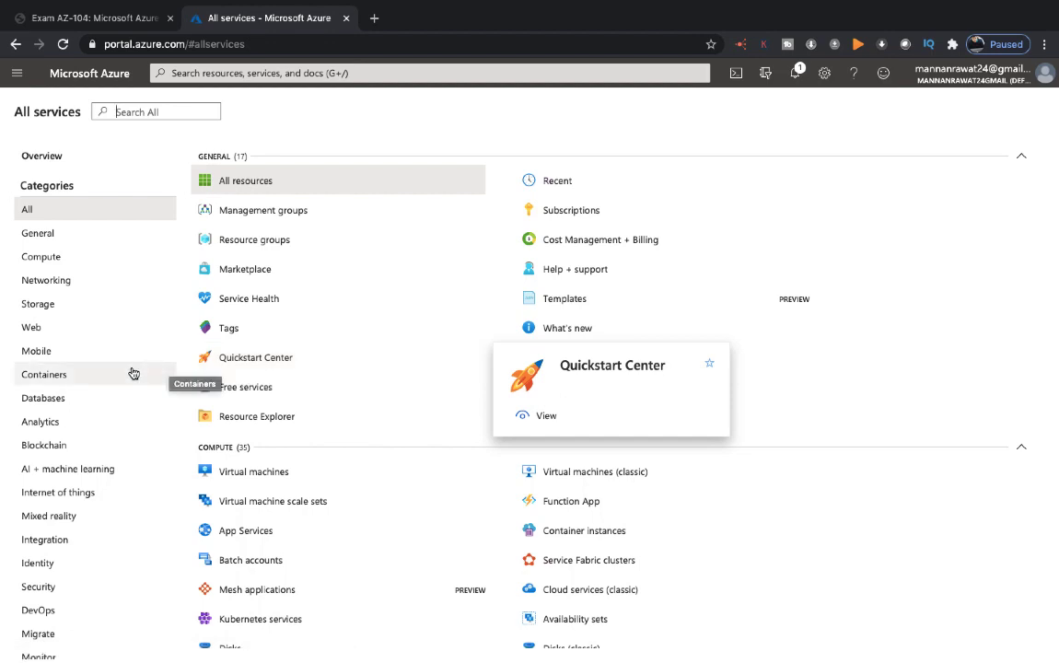
pyautogui.click(31, 329)
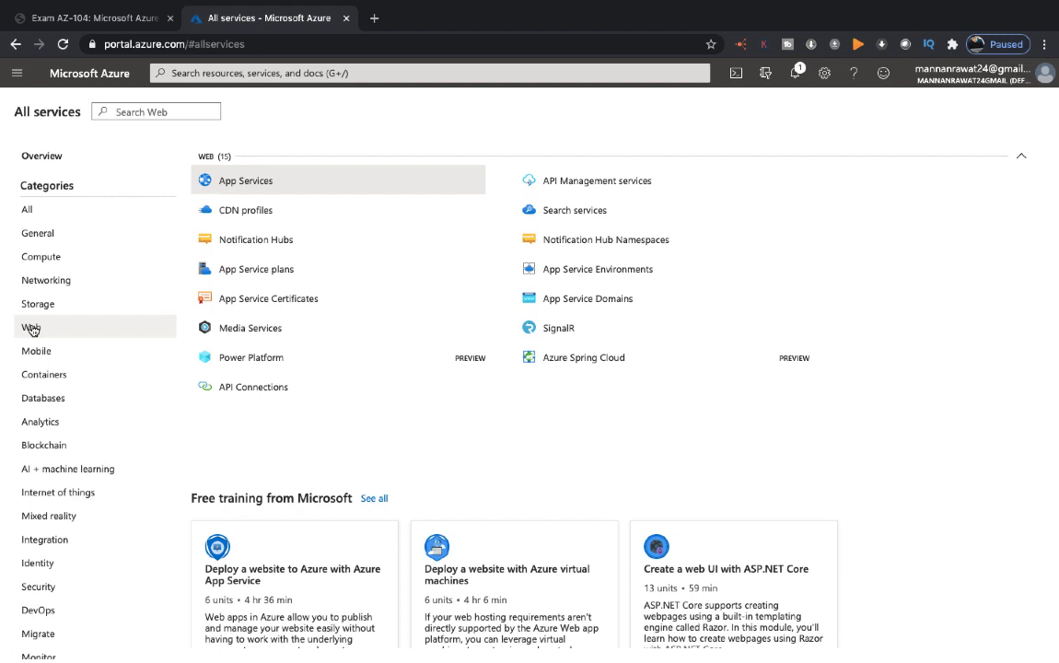
pyautogui.click(239, 186)
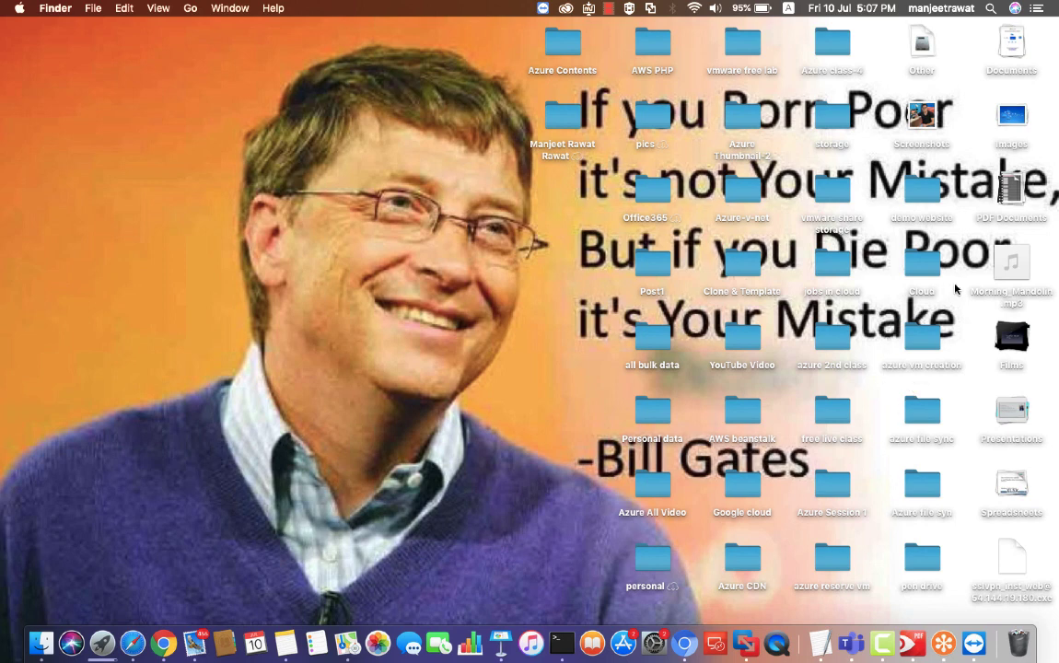
# Step: Open index.html from the demo website folder on the desktop in Safari
pyautogui.click(920, 200)
pyautogui.doubleClick(920, 201)
pyautogui.click(286, 98)
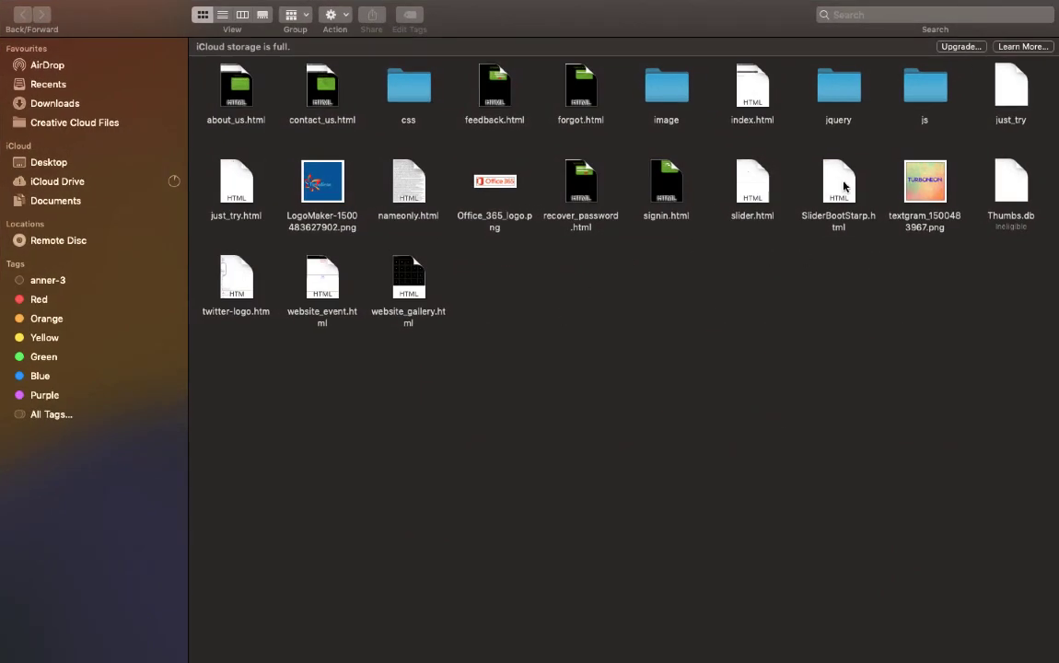
pyautogui.click(750, 92)
pyautogui.rightClick(750, 92)
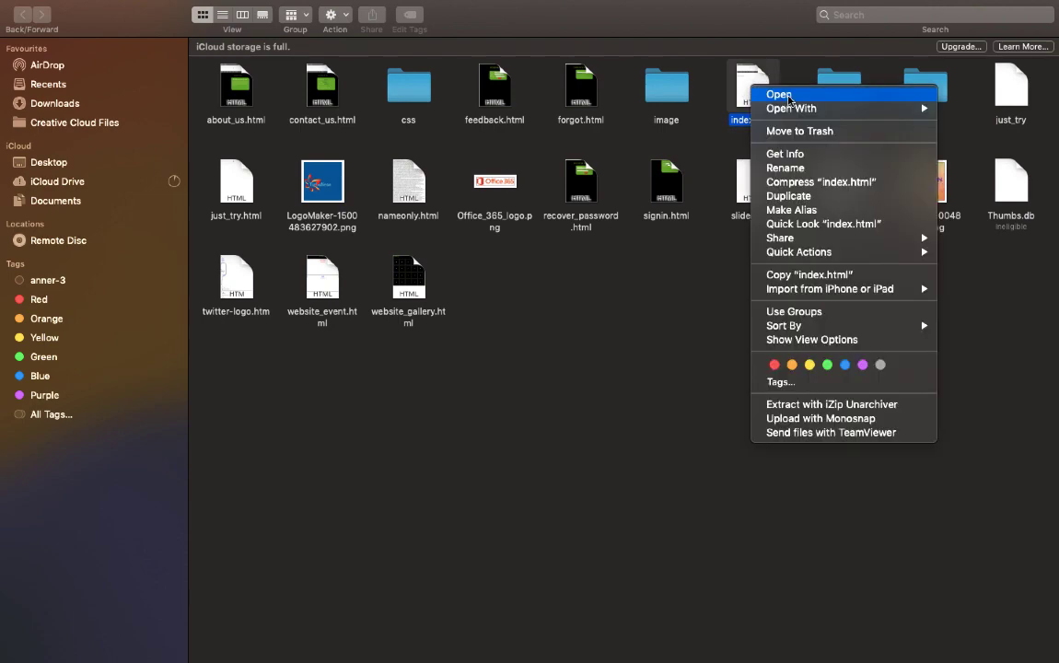
pyautogui.click(778, 91)
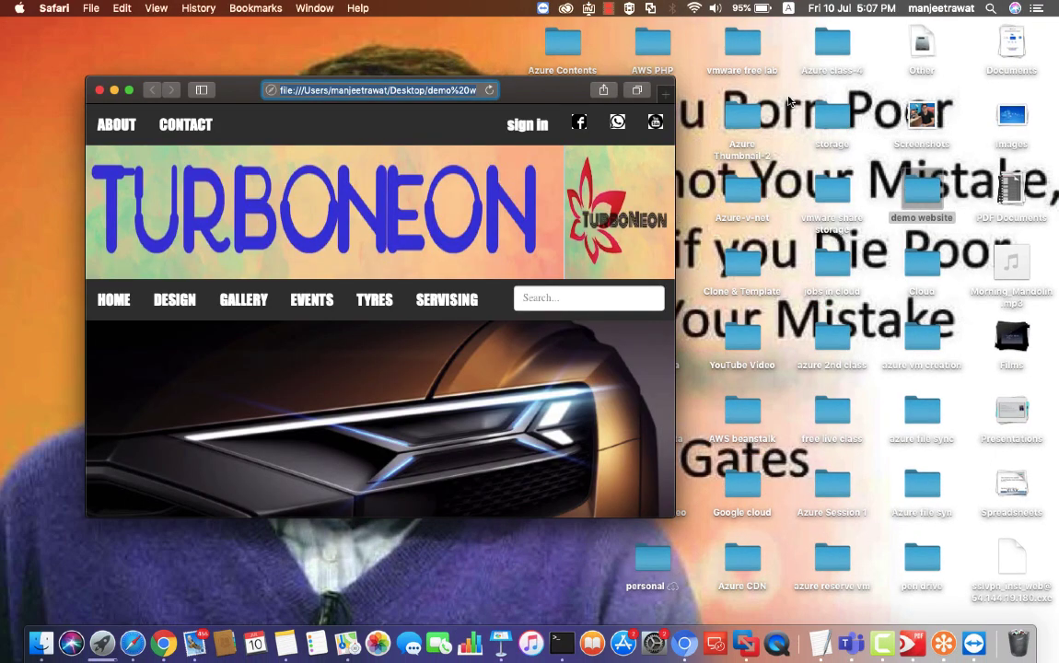
# Step: View the TurboNeon demo home page full screen, close it and return to the Azure portal
pyautogui.click(129, 89)
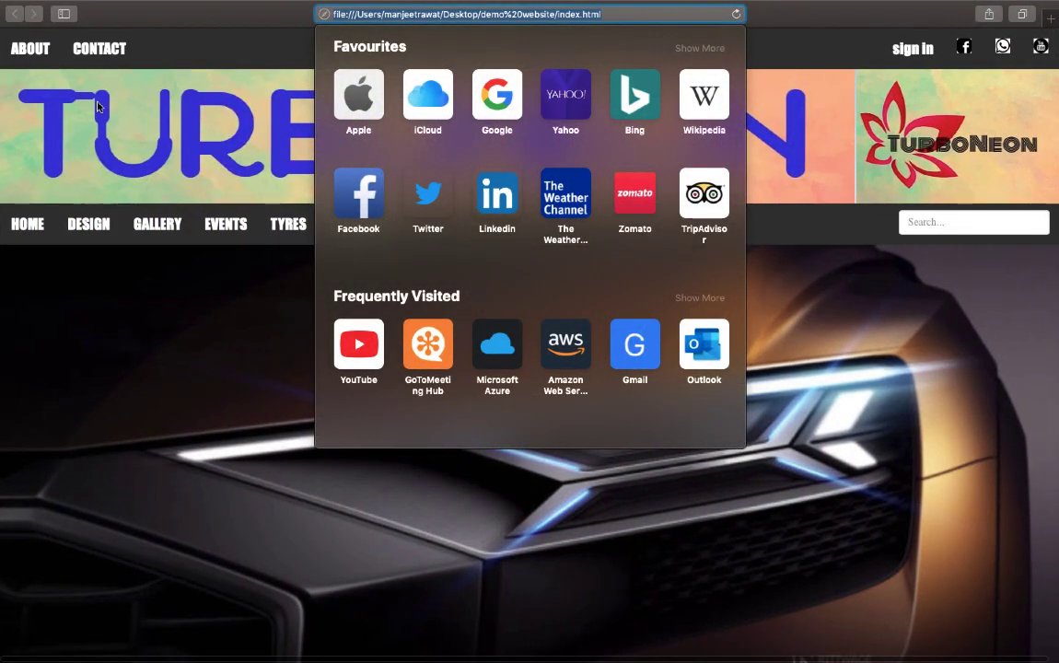
pyautogui.click(107, 113)
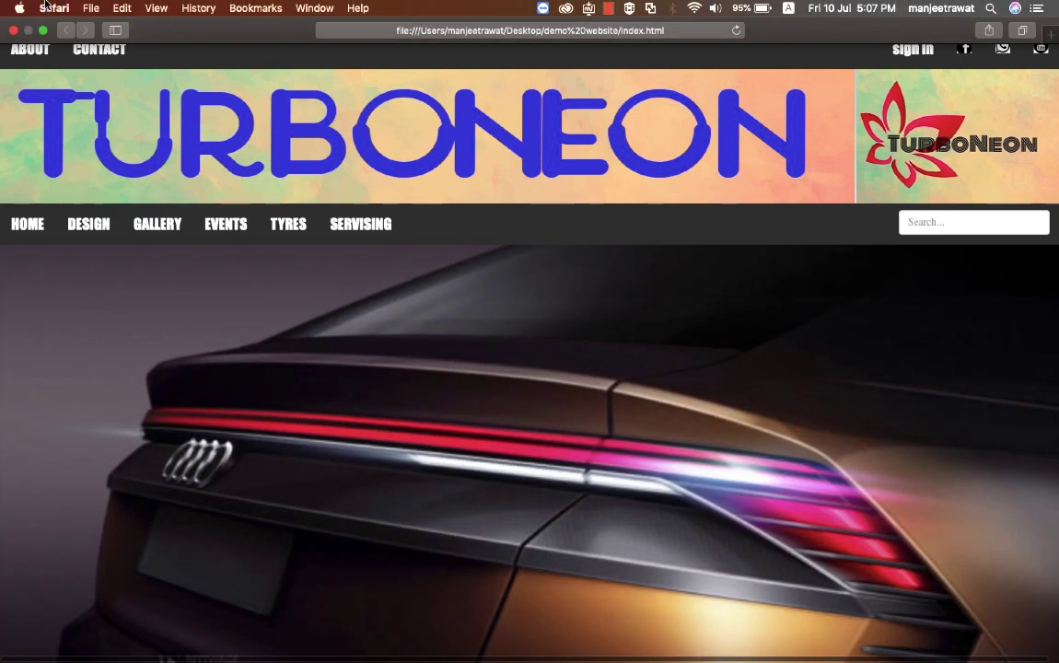
pyautogui.moveTo(16, 20)
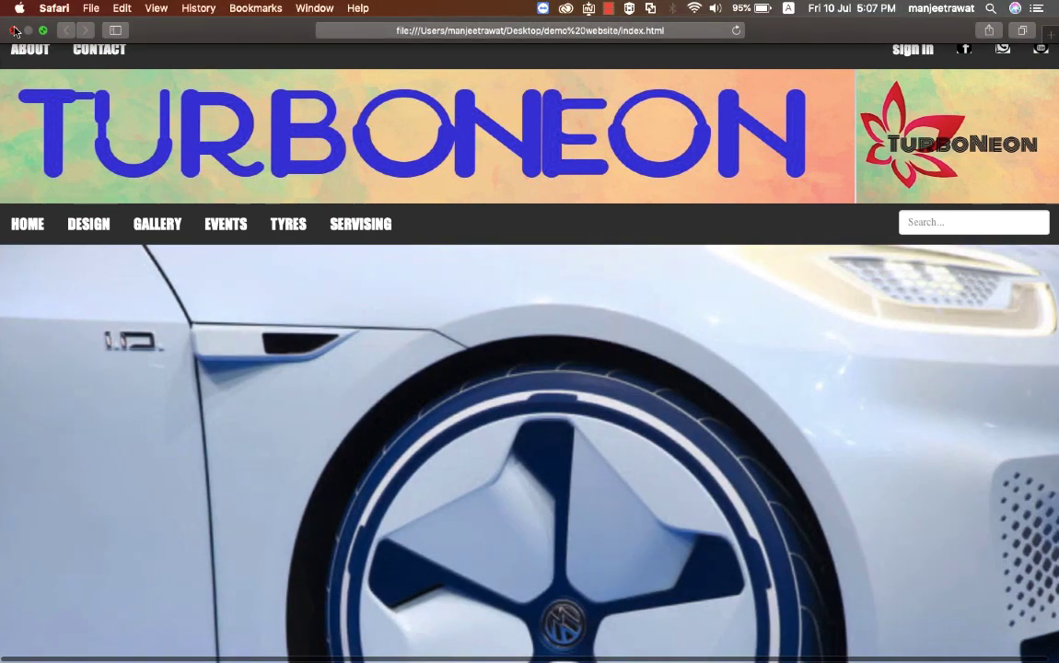
pyautogui.click(13, 30)
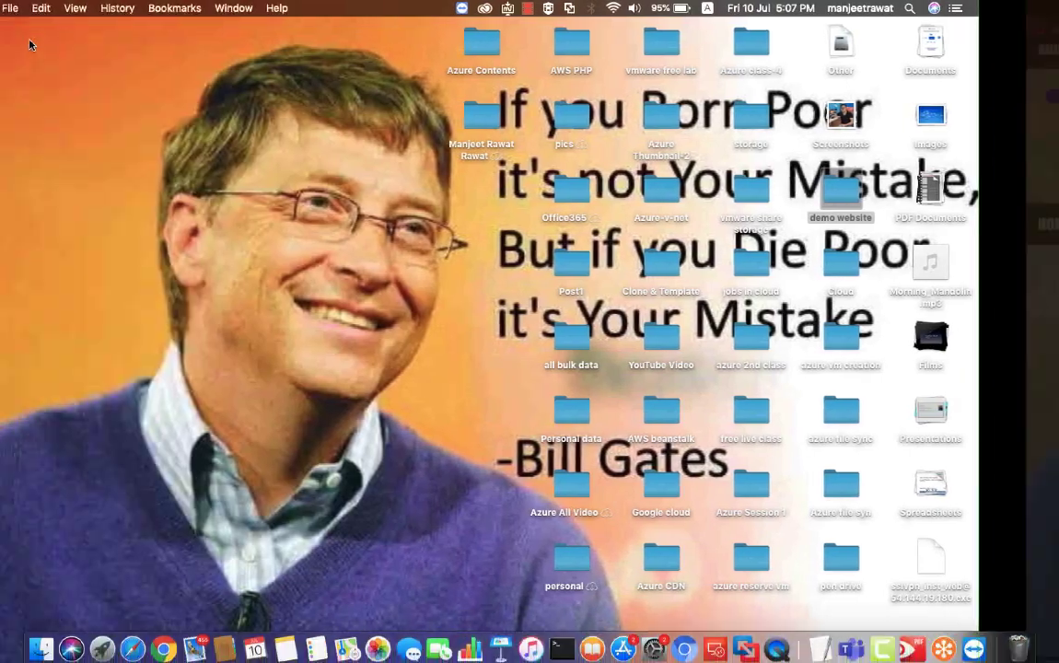
pyautogui.hotkey('ctrl', 'Right')
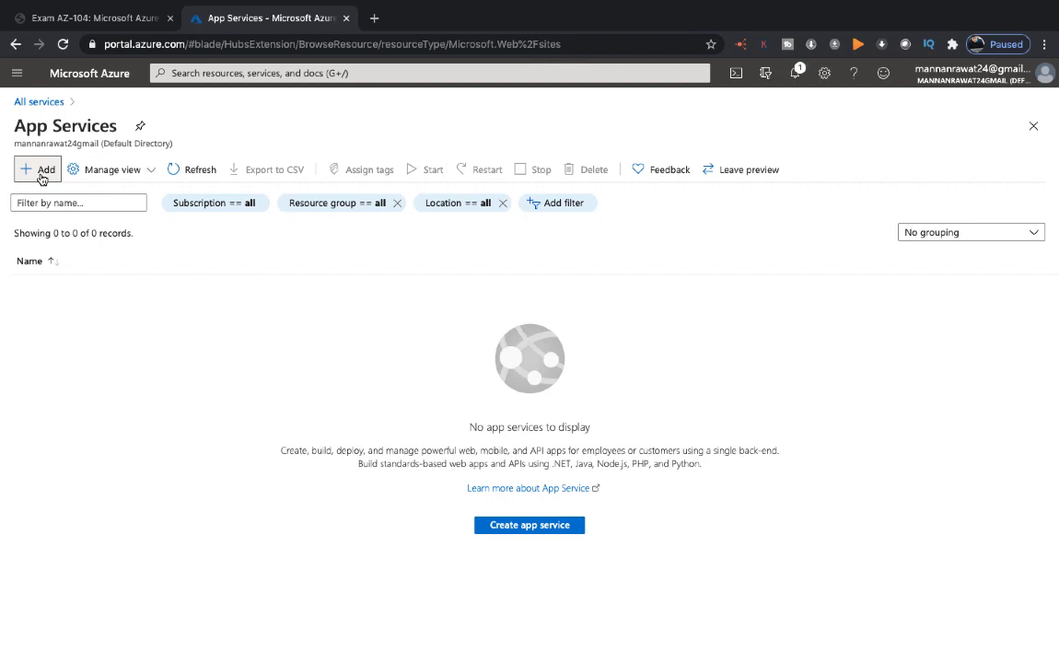
# Step: Start a new web app in the Azure-Batch-104 resource group and name it testing-web1988
pyautogui.click(40, 174)
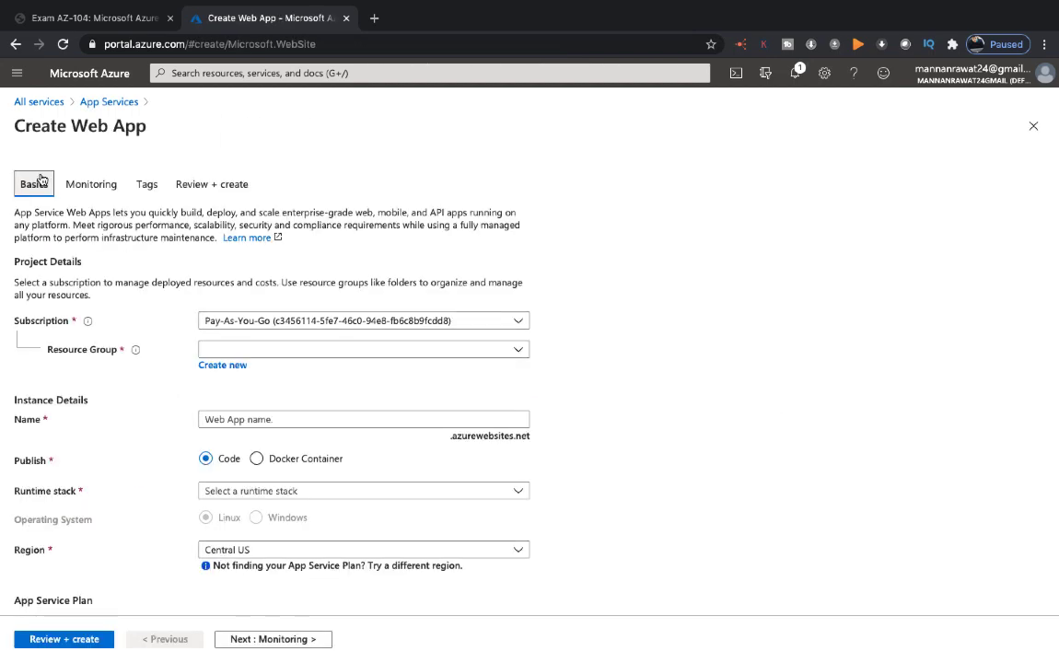
pyautogui.click(493, 358)
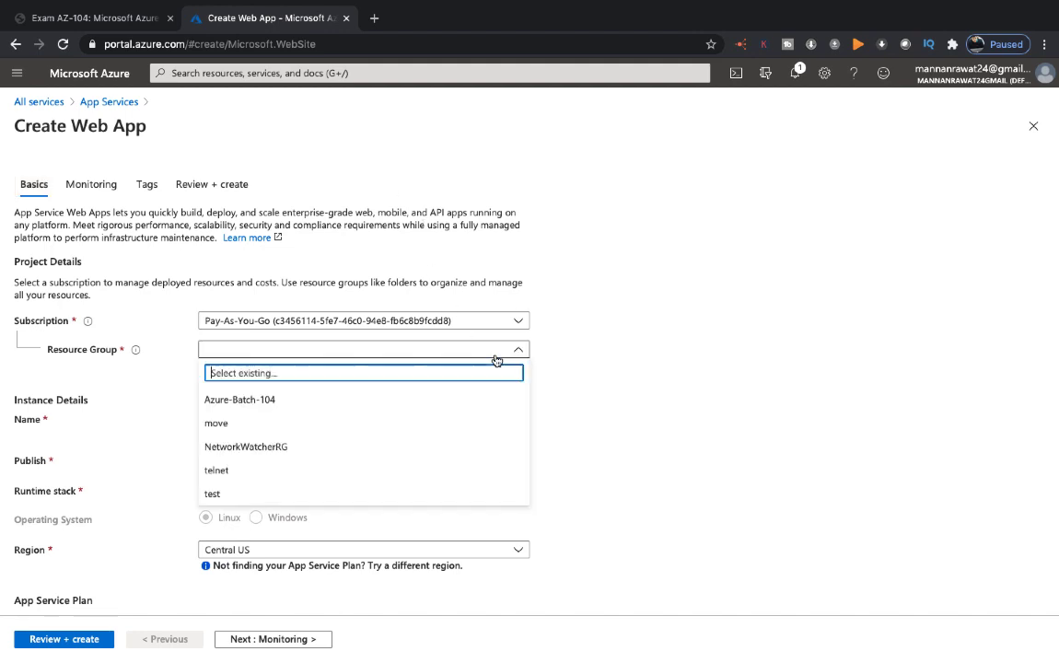
pyautogui.click(293, 404)
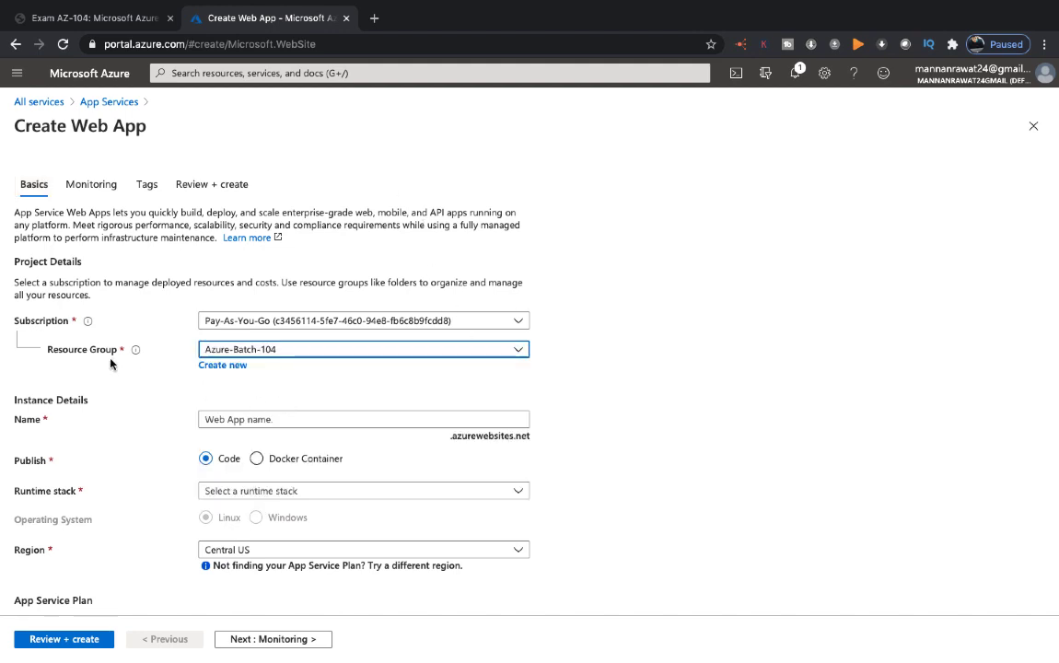
pyautogui.click(232, 419)
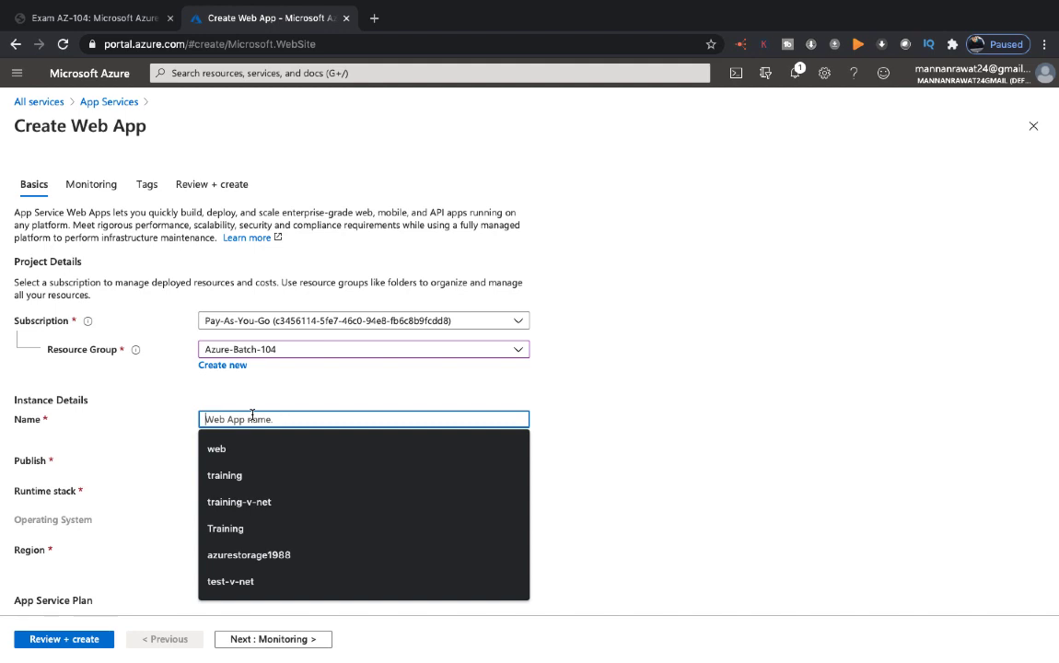
pyautogui.write('te')
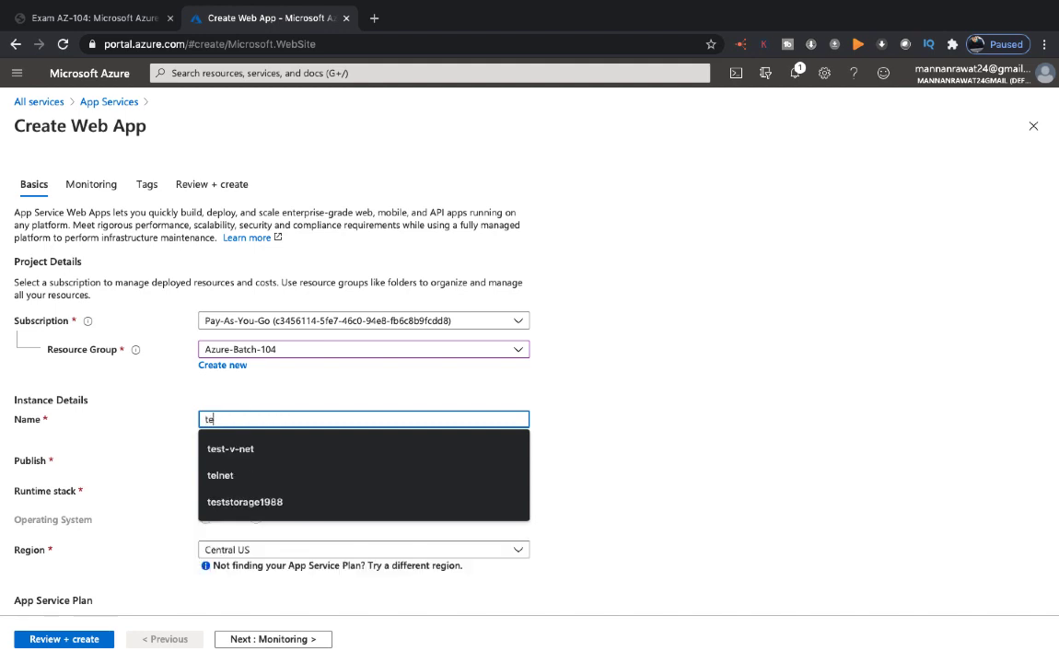
pyautogui.write('sting-web')
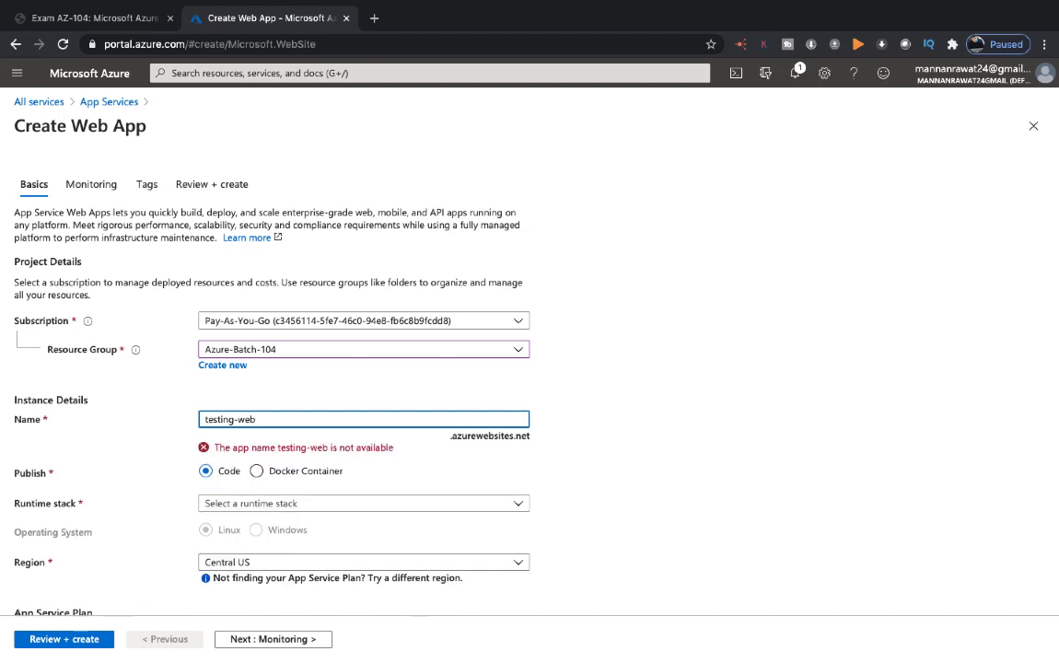
pyautogui.write('1988')
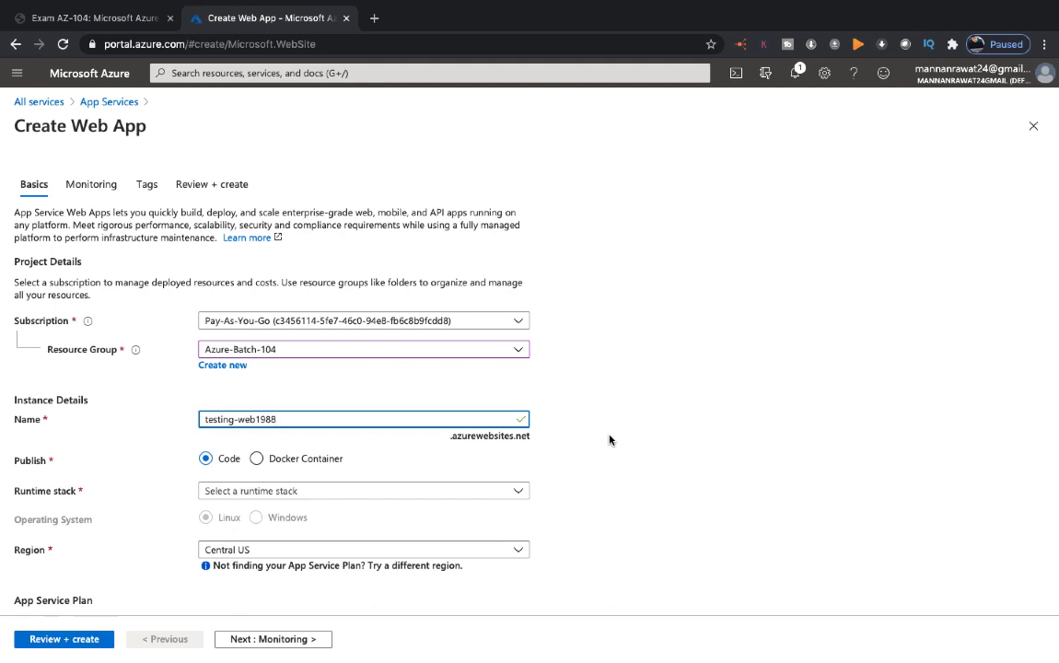
# Step: Choose Code as the publishing method and .NET Core 3.1 (LTS) as the runtime stack
pyautogui.scroll(-1, 224, 485)
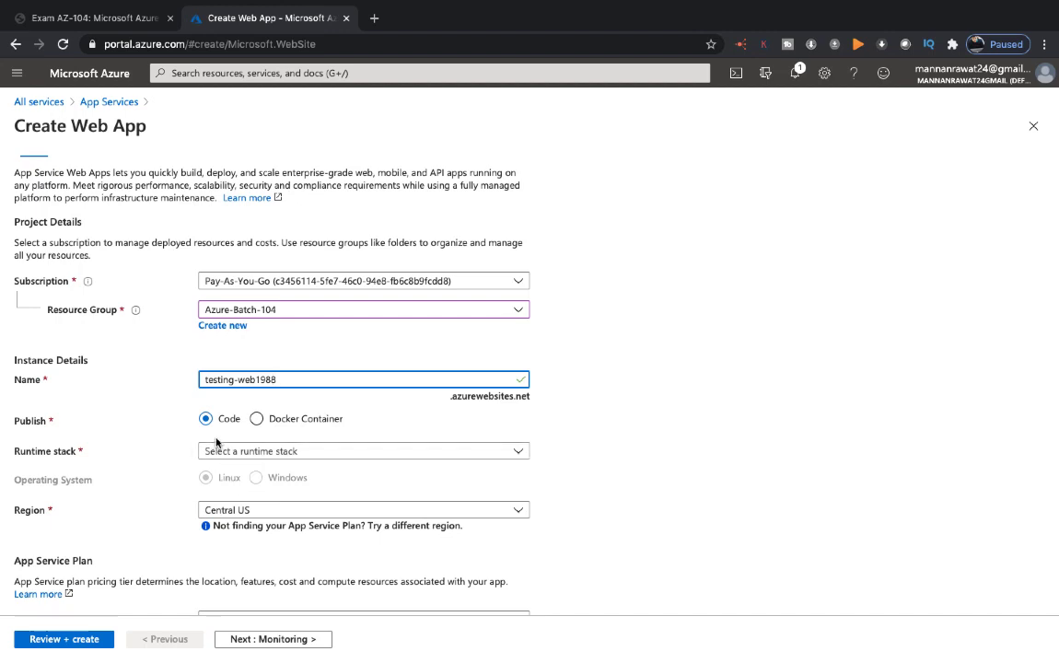
pyautogui.click(257, 419)
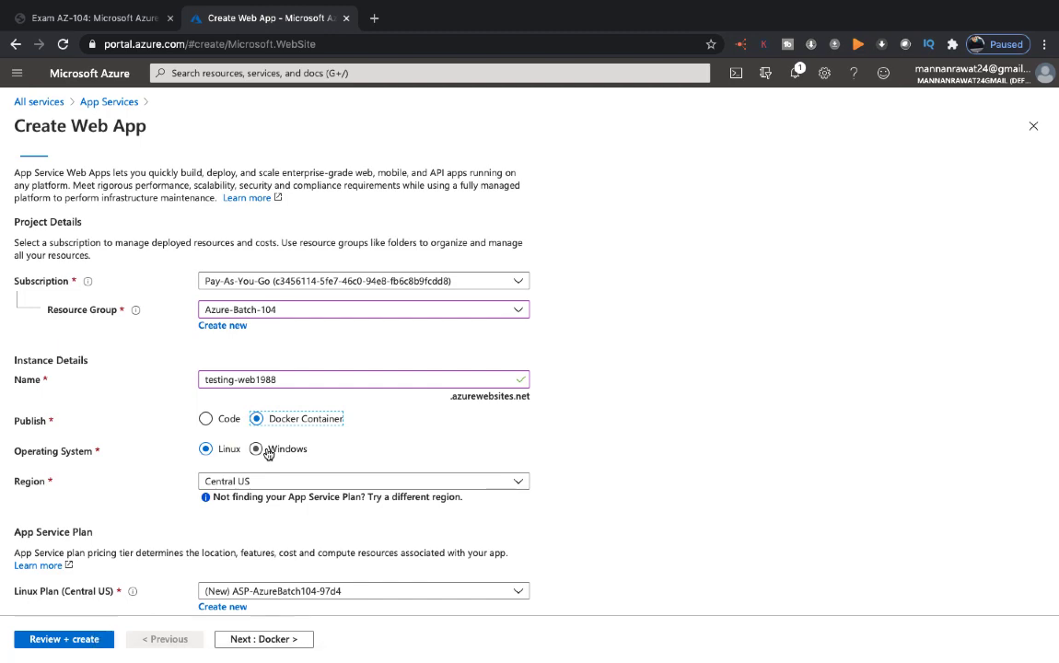
pyautogui.click(205, 418)
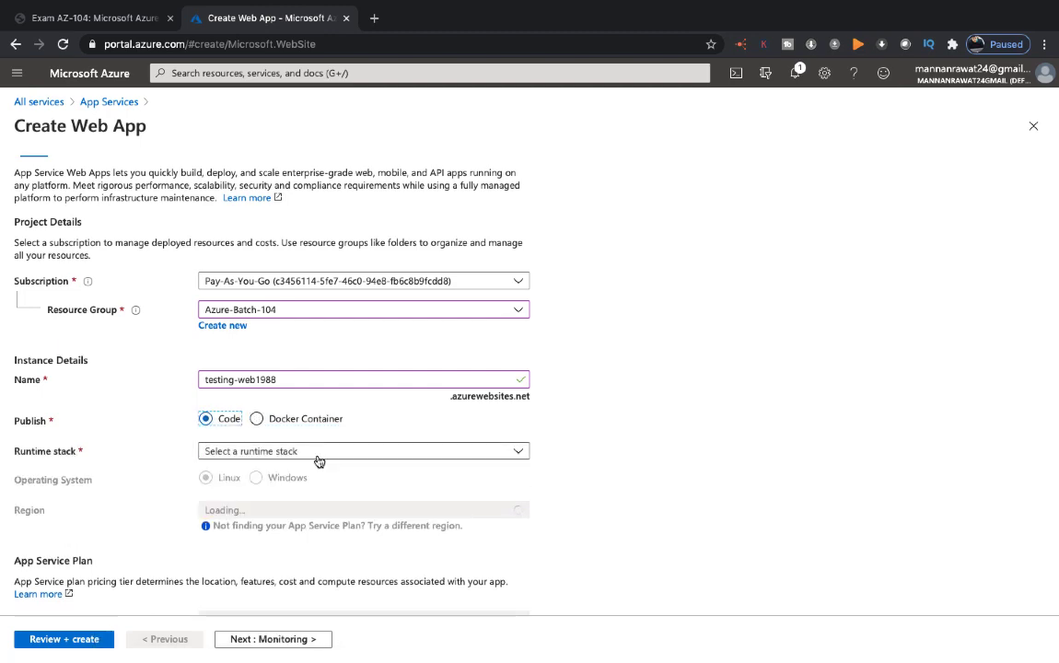
pyautogui.scroll(-2, 319, 460)
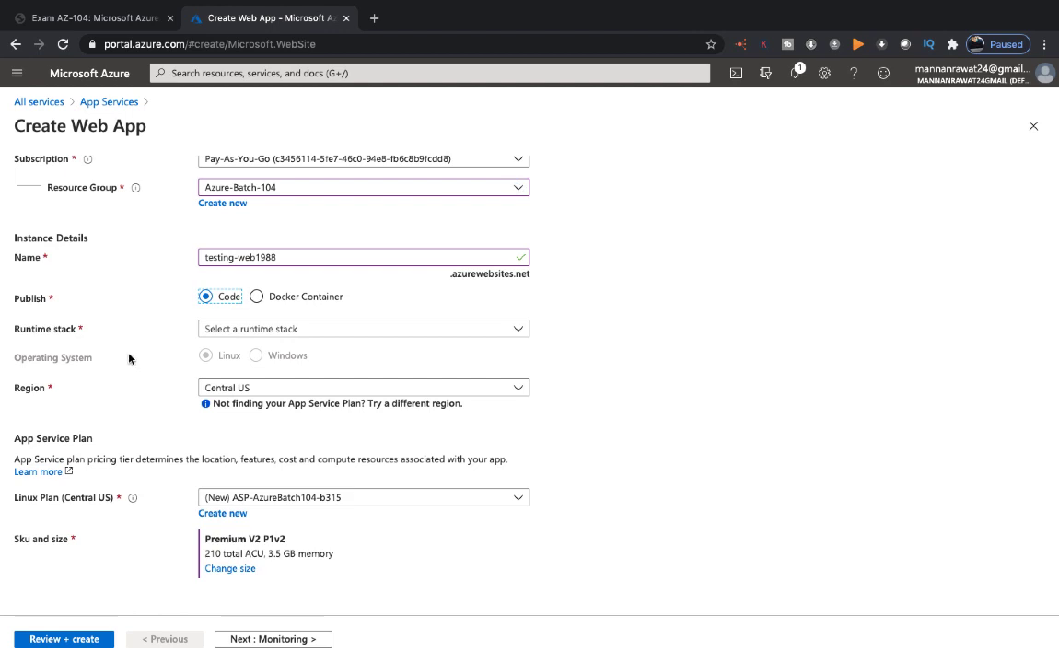
pyautogui.click(302, 330)
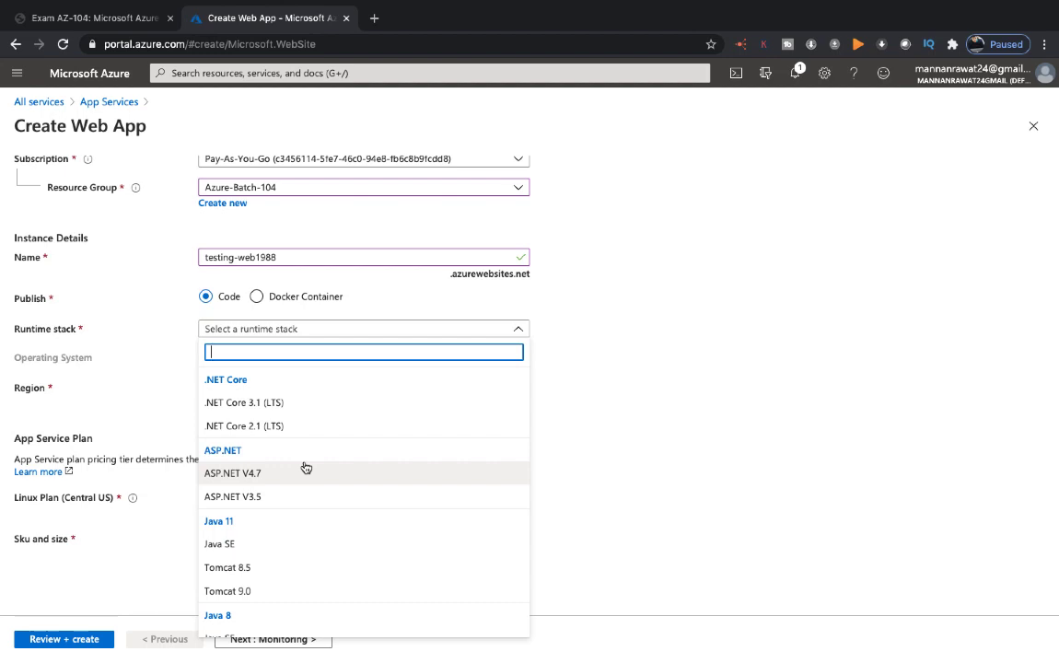
pyautogui.click(241, 406)
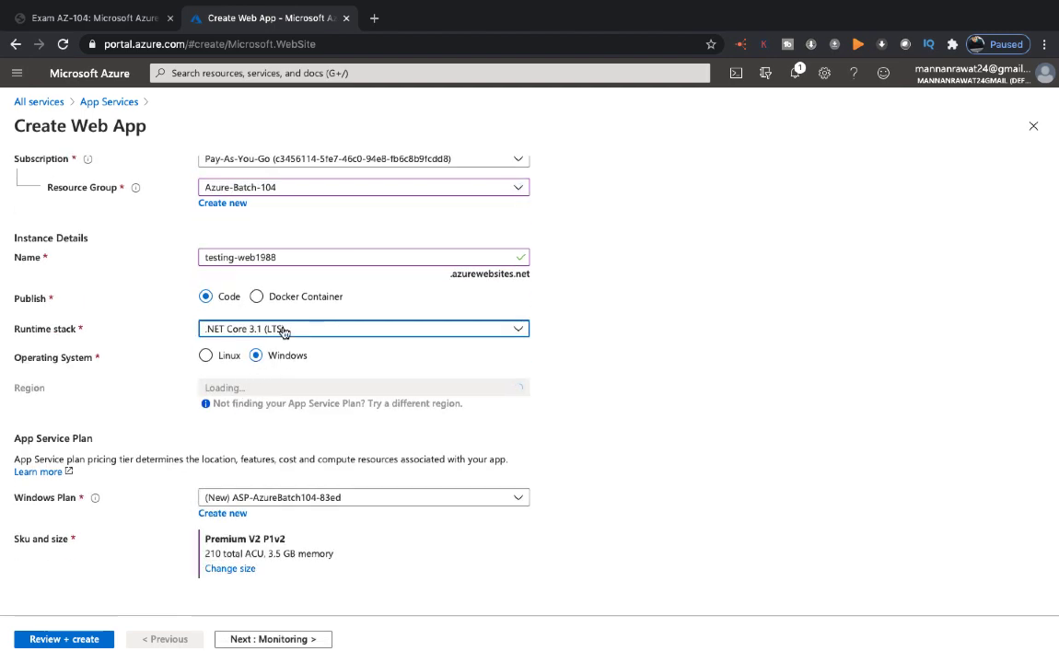
# Step: Try the Docker Container publishing option and return to Code with Windows as the operating system
pyautogui.click(281, 297)
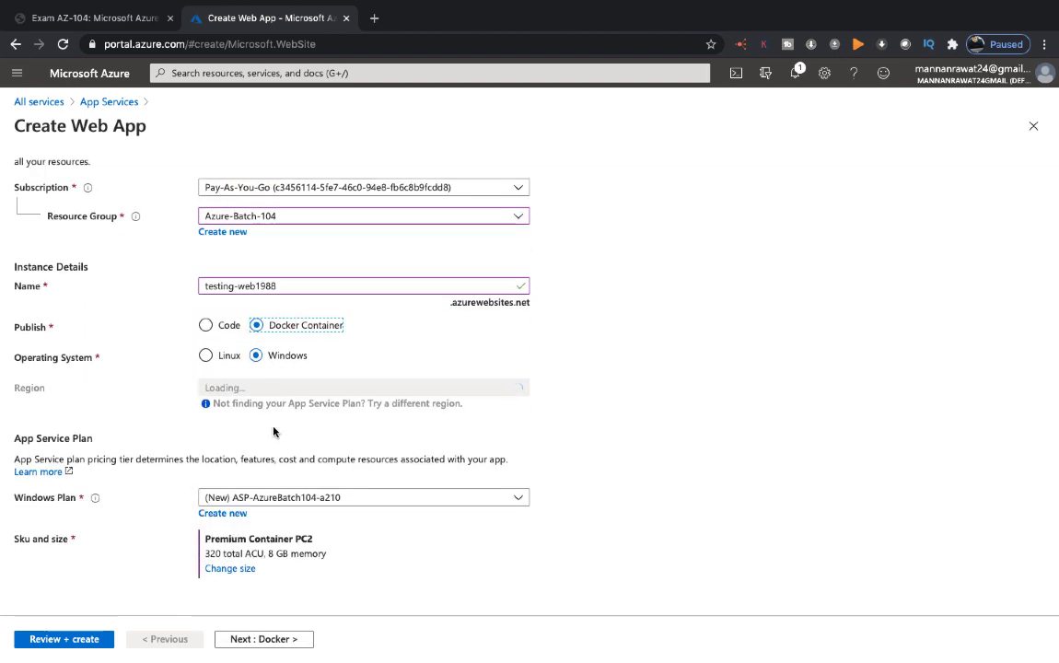
pyautogui.click(223, 326)
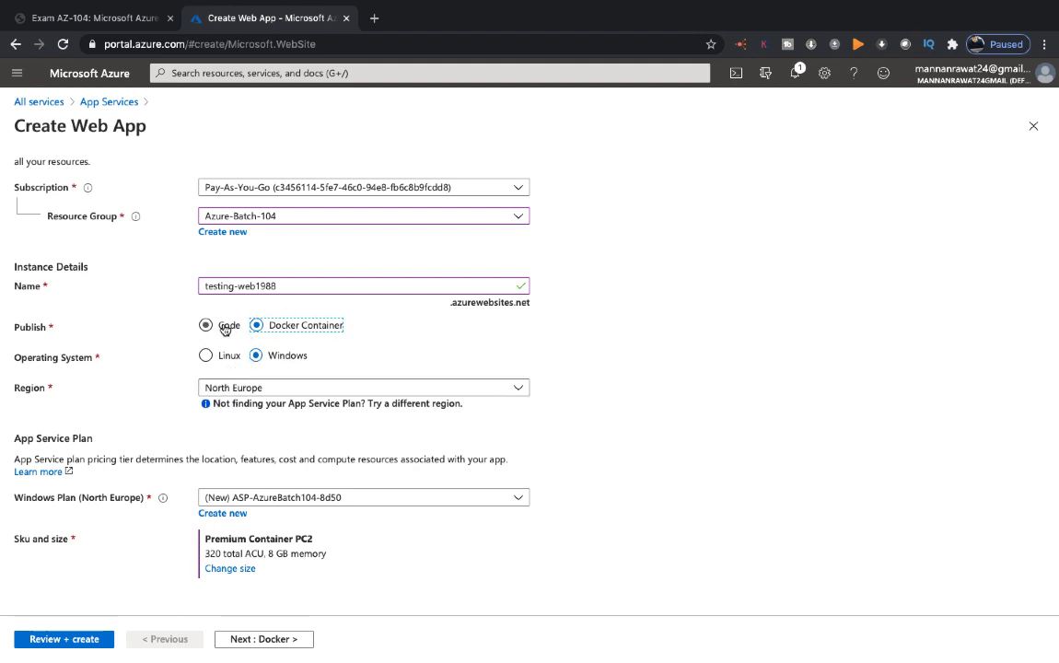
pyautogui.click(209, 326)
pyautogui.click(295, 358)
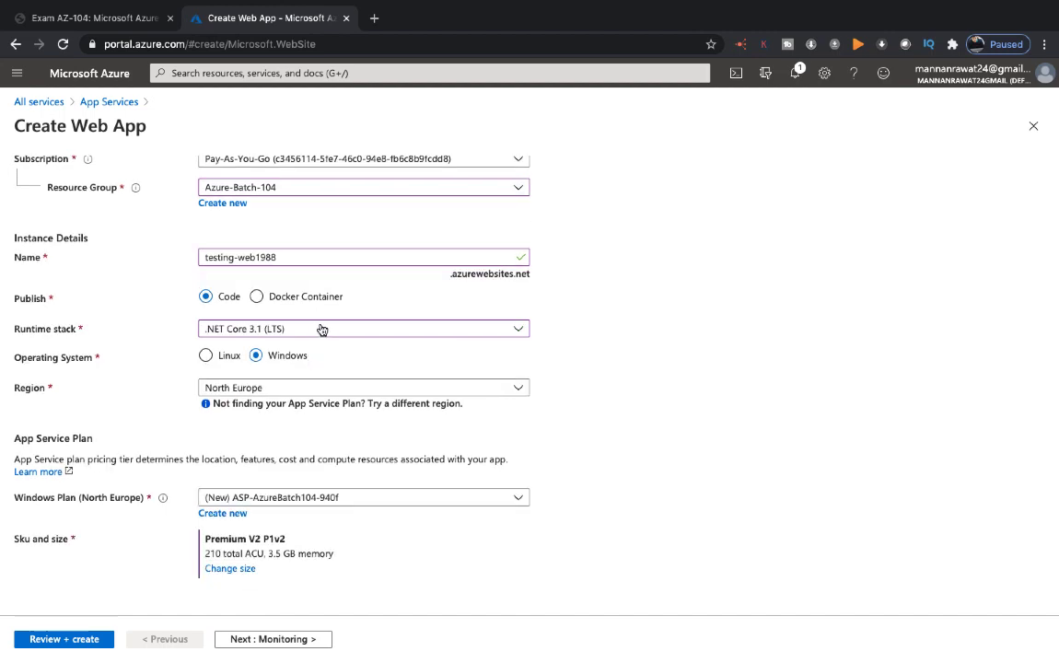
# Step: Examine the available runtime stacks from .NET Core to Ruby, keeping .NET Core 3.1 (LTS) selected
pyautogui.click(322, 331)
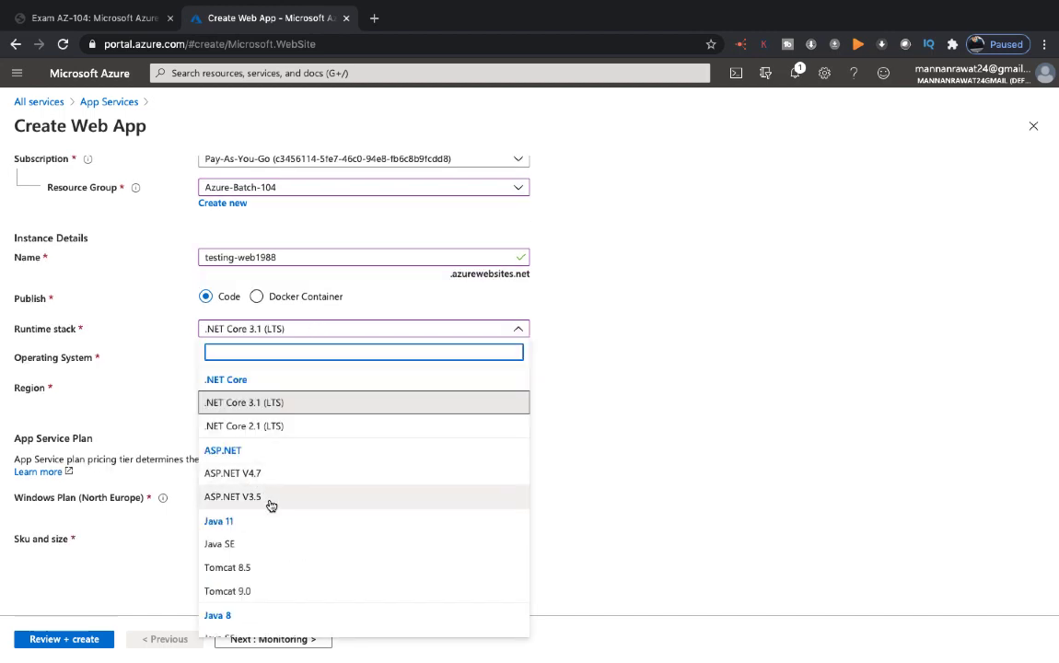
pyautogui.scroll(-3, 267, 509)
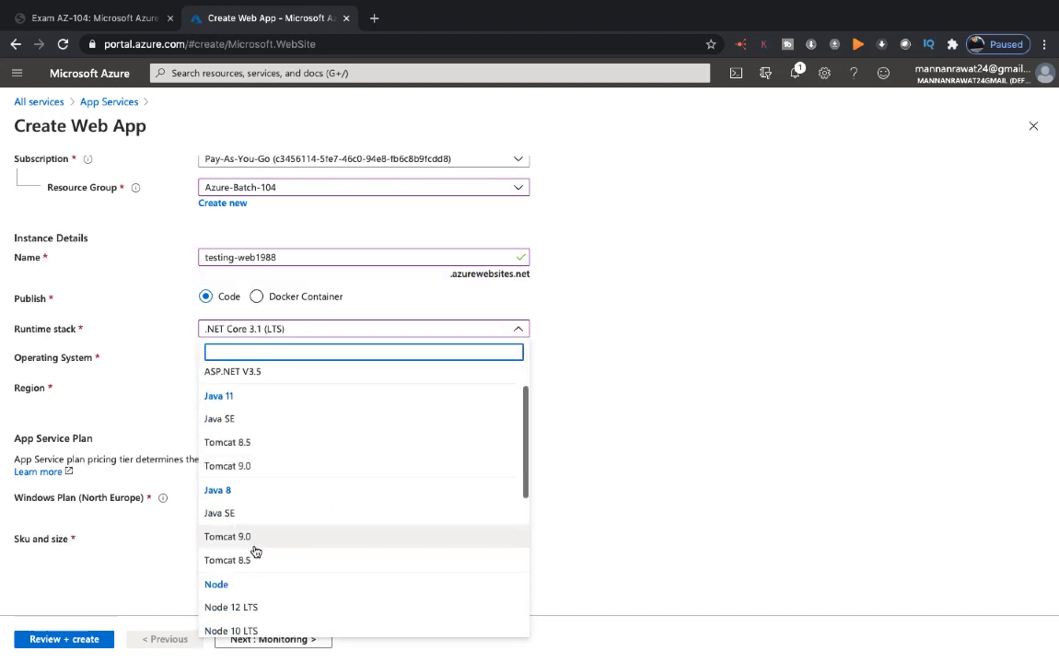
pyautogui.scroll(-5, 247, 557)
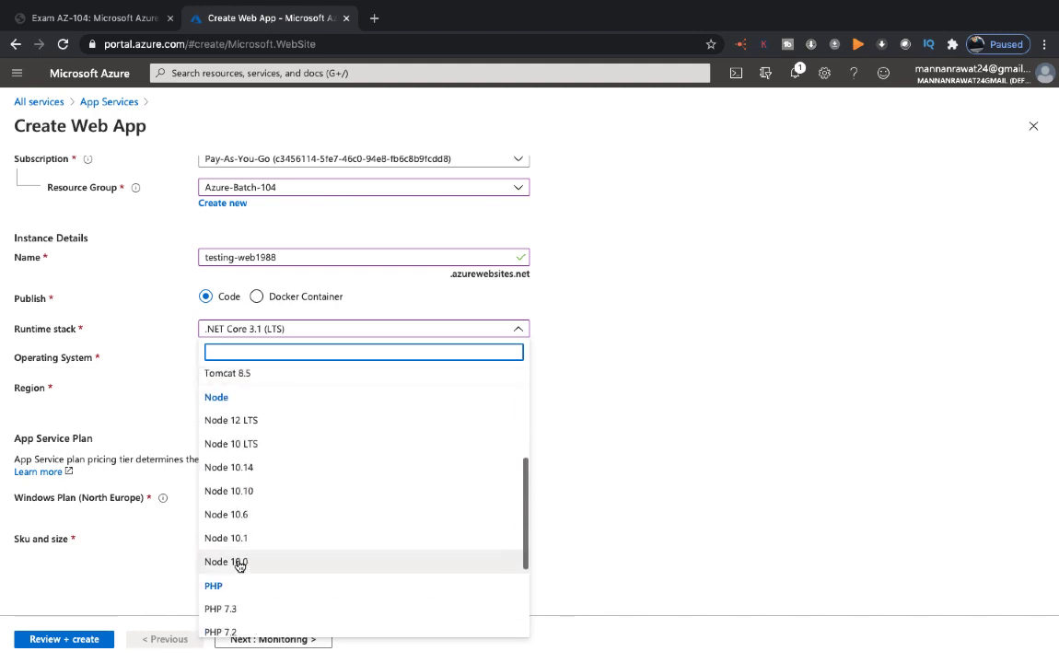
pyautogui.scroll(-3, 236, 606)
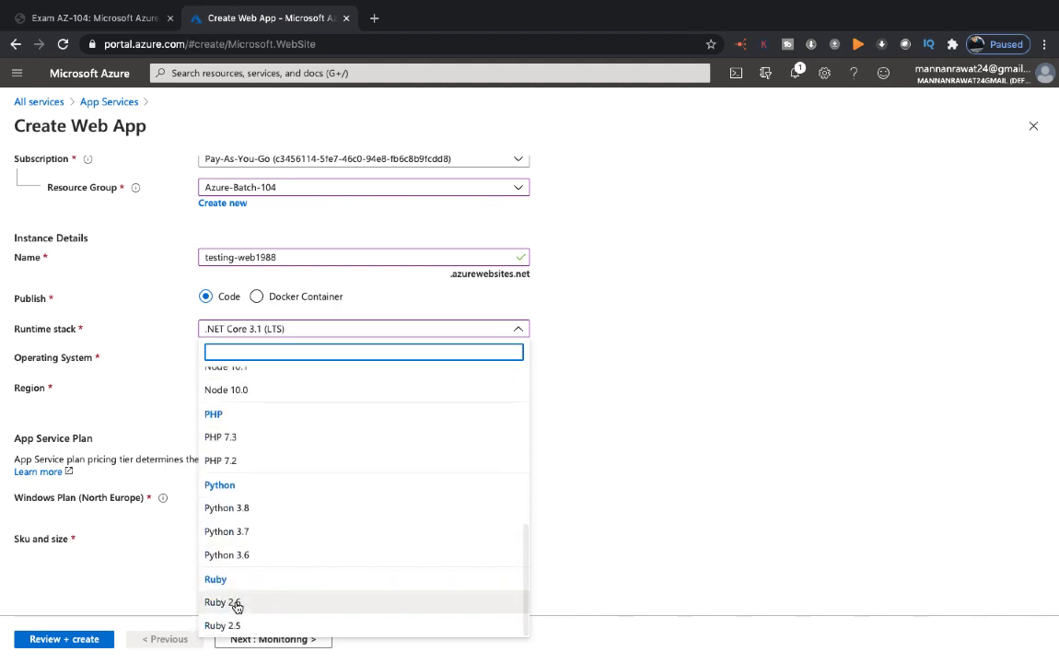
pyautogui.scroll(3, 260, 504)
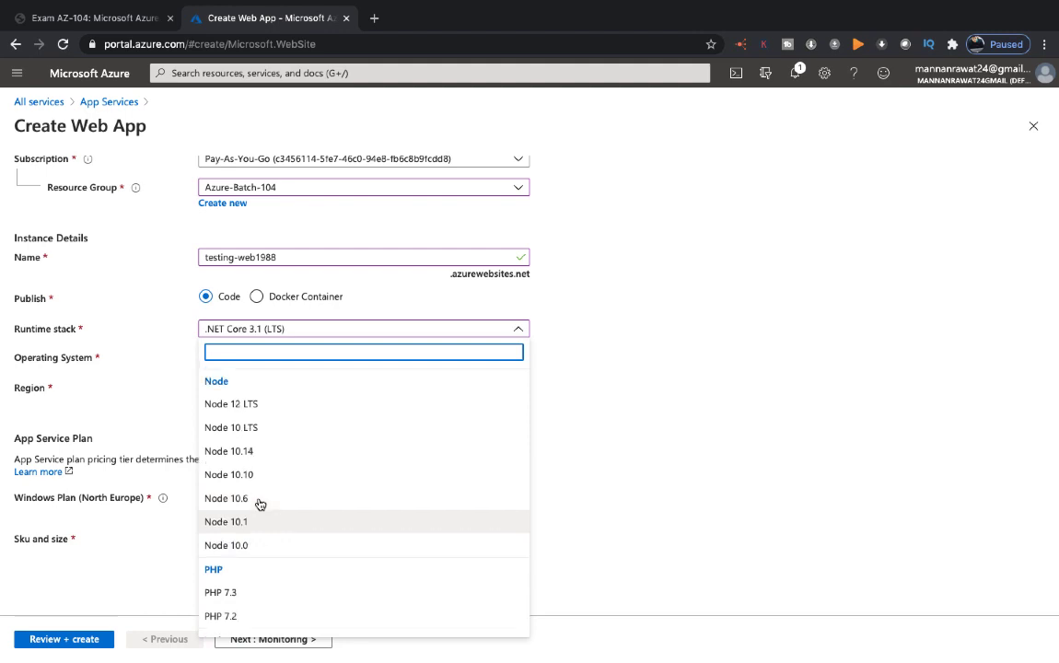
pyautogui.scroll(3, 260, 504)
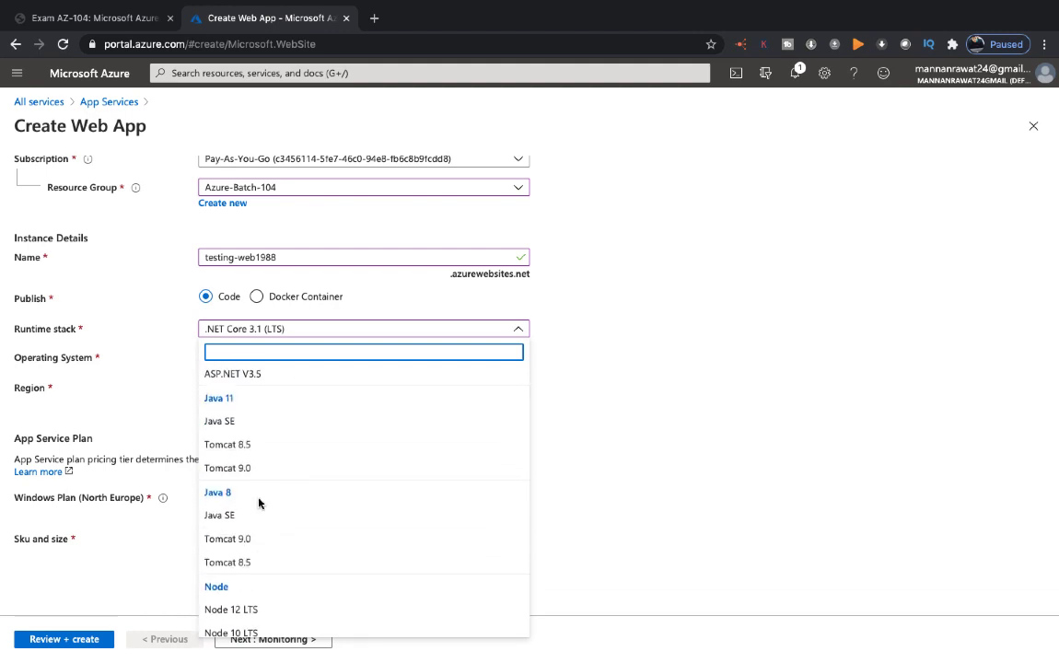
pyautogui.scroll(2, 250, 419)
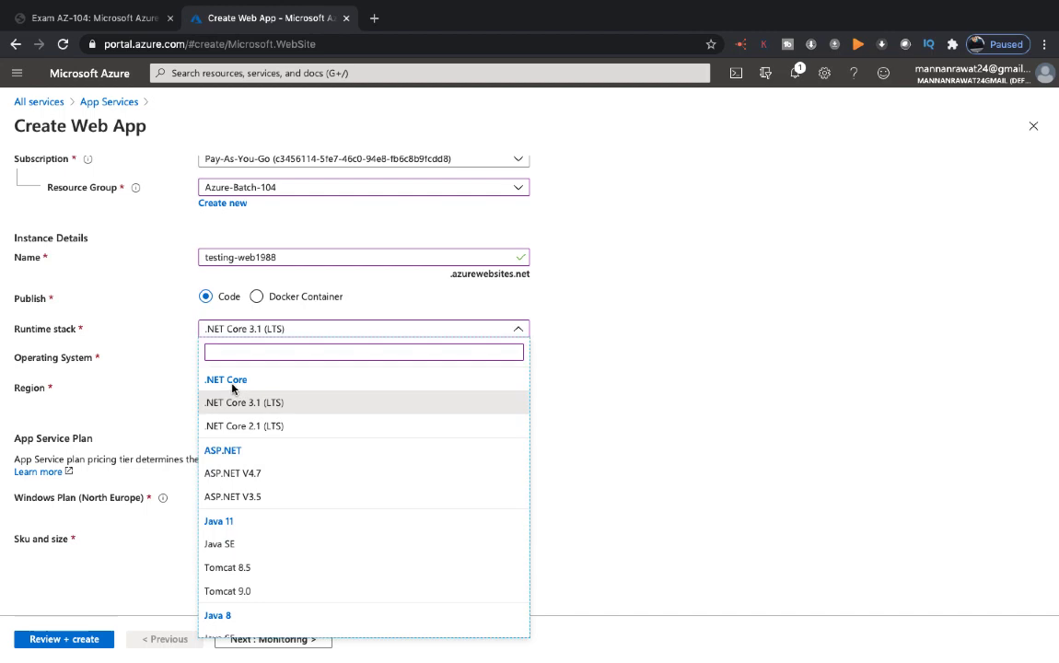
pyautogui.click(214, 405)
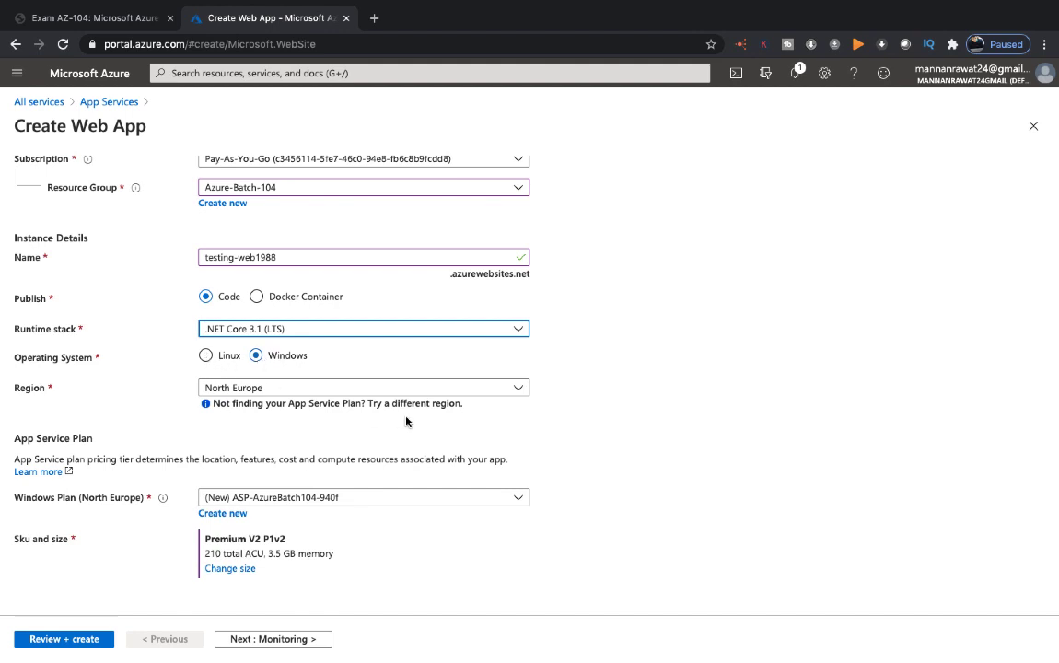
# Step: Set the web app's region to Central US
pyautogui.click(392, 395)
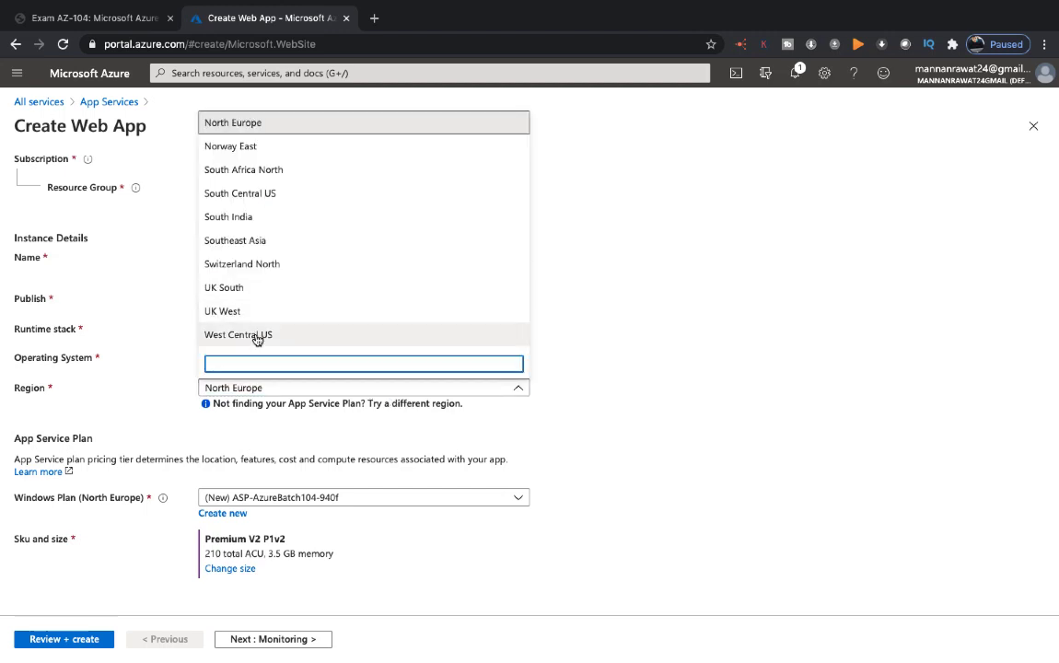
pyautogui.scroll(5, 256, 336)
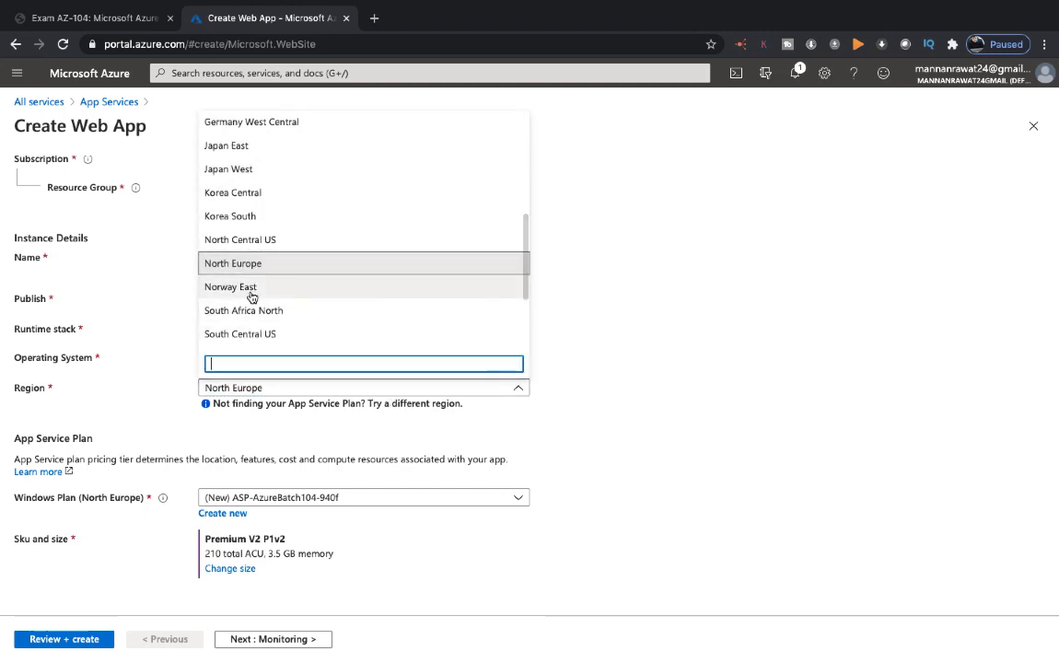
pyautogui.scroll(4, 249, 295)
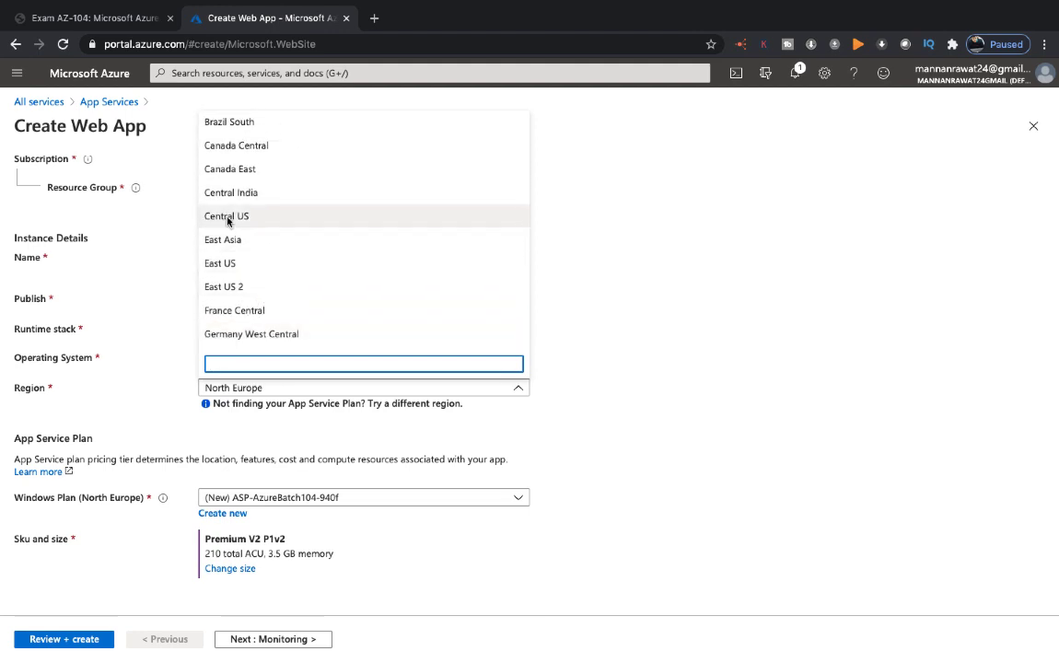
pyautogui.click(229, 216)
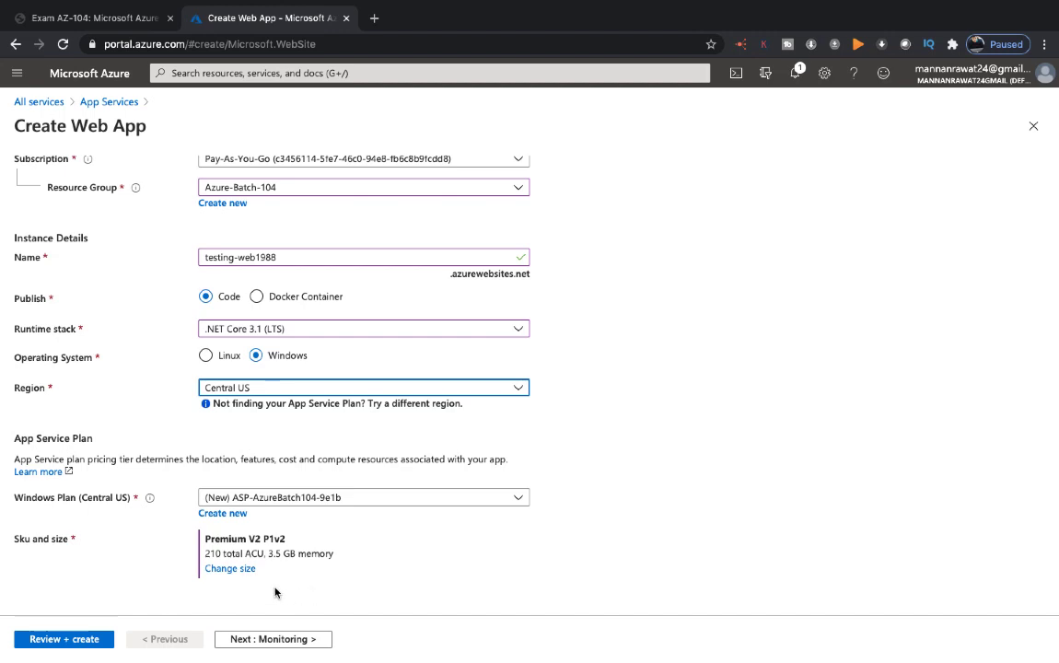
# Step: Open the size options of the App Service plan and compare the Dev / Test, Production and Isolated pricing tiers
pyautogui.click(228, 568)
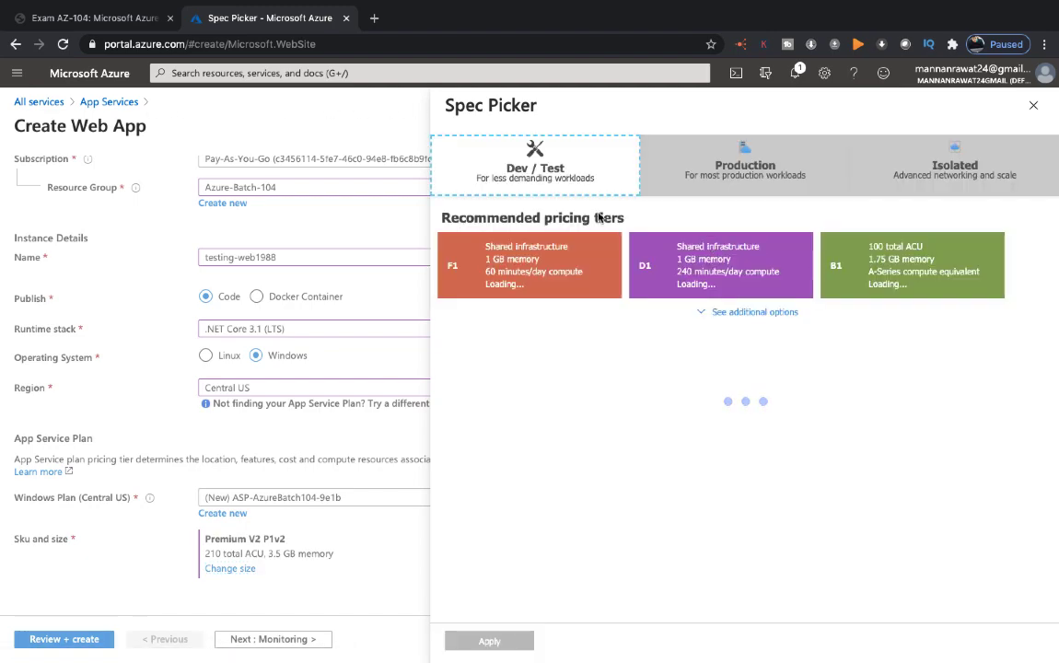
pyautogui.click(523, 178)
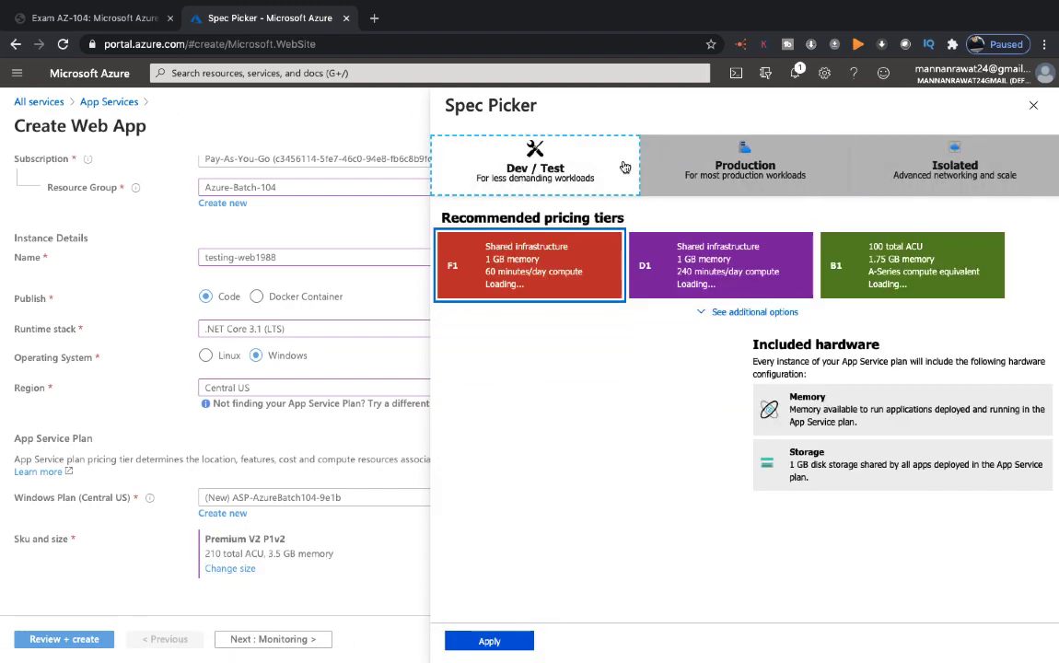
pyautogui.click(647, 146)
pyautogui.click(1006, 152)
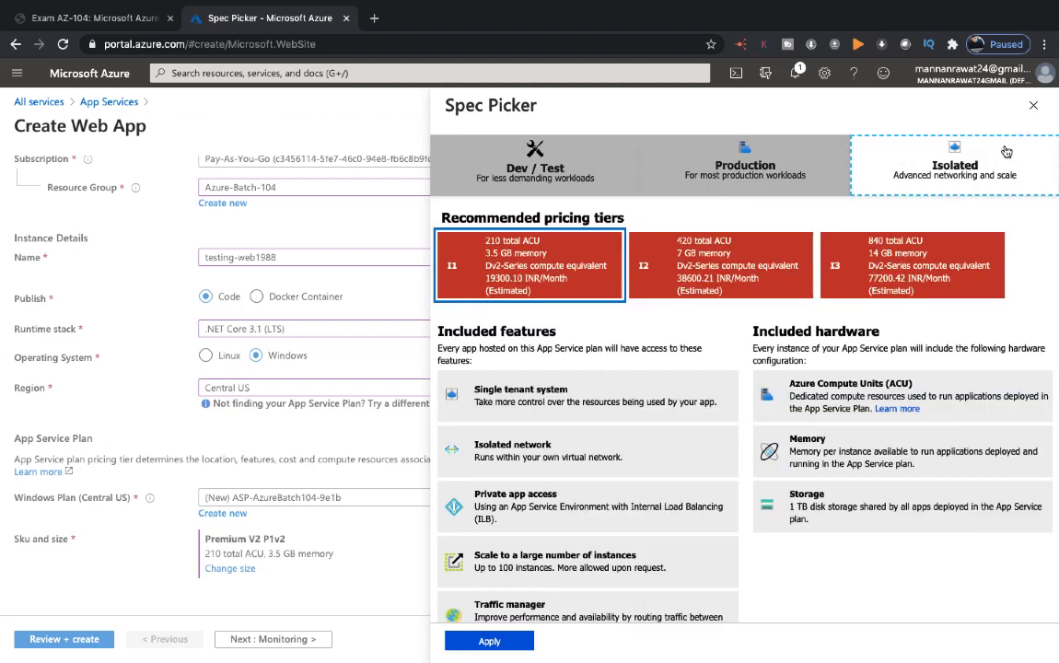
pyautogui.click(608, 187)
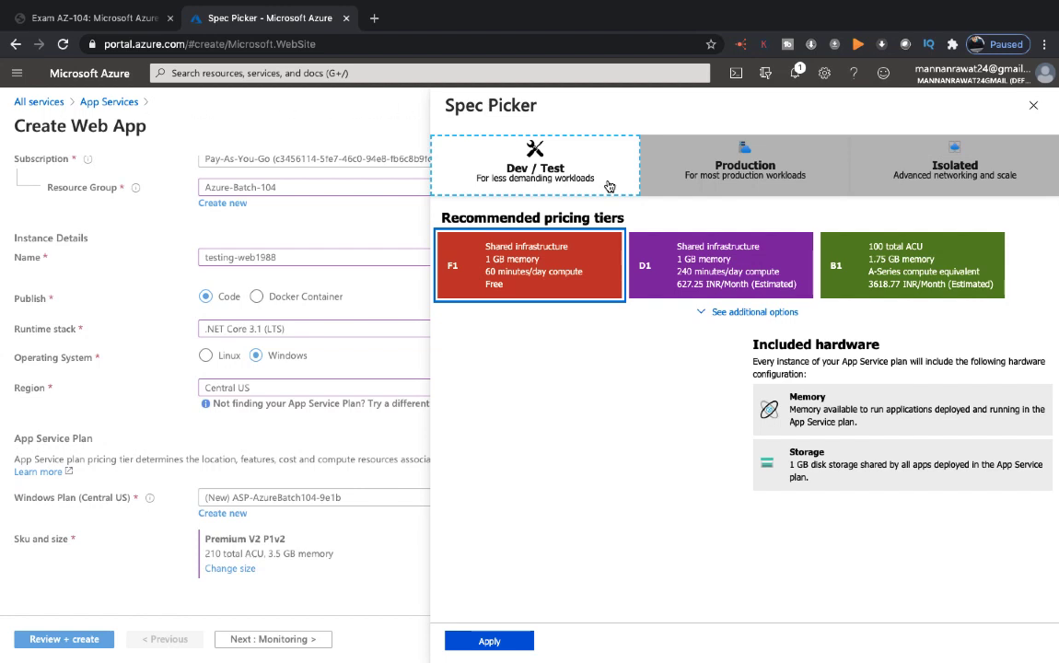
pyautogui.click(946, 182)
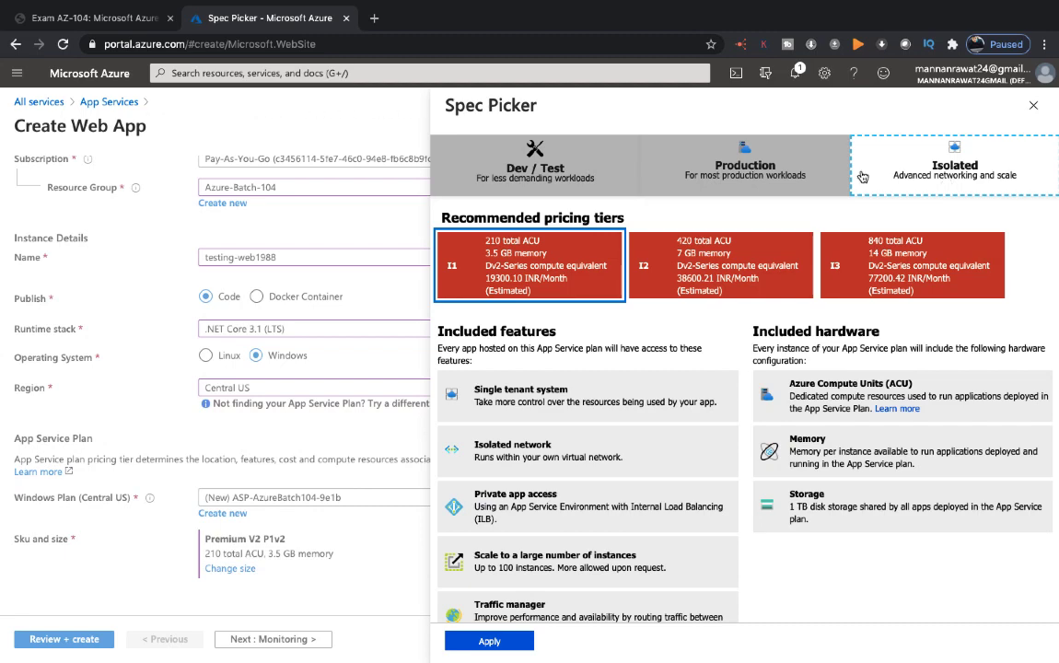
# Step: Compare the Production pricing tiers P2V2 and P3V2 and apply the S1 tier to the App Service plan
pyautogui.click(747, 175)
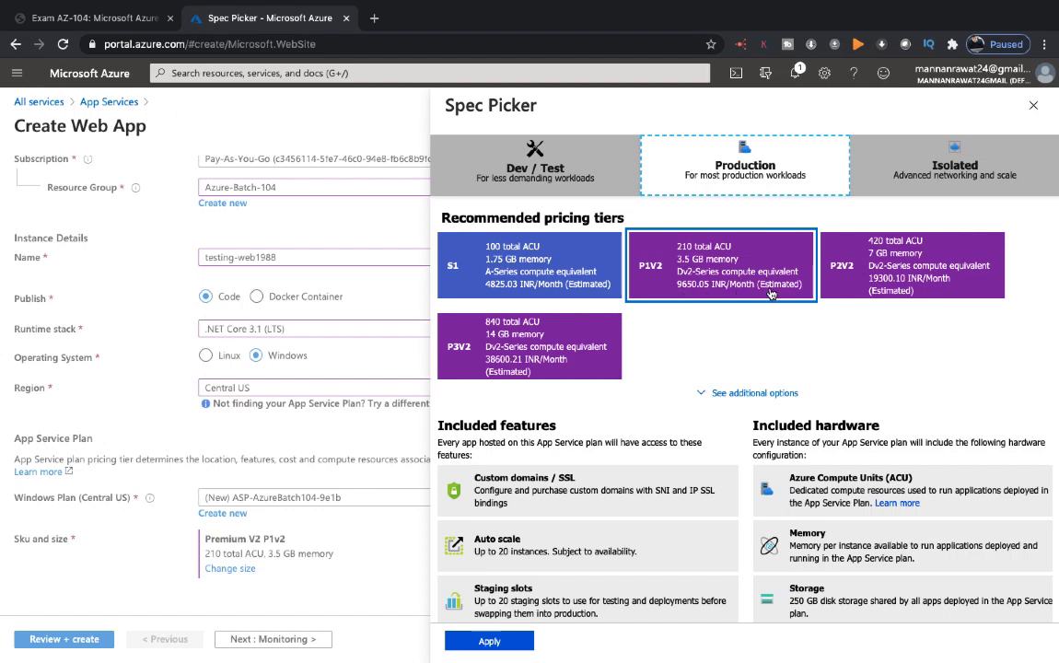
pyautogui.click(906, 289)
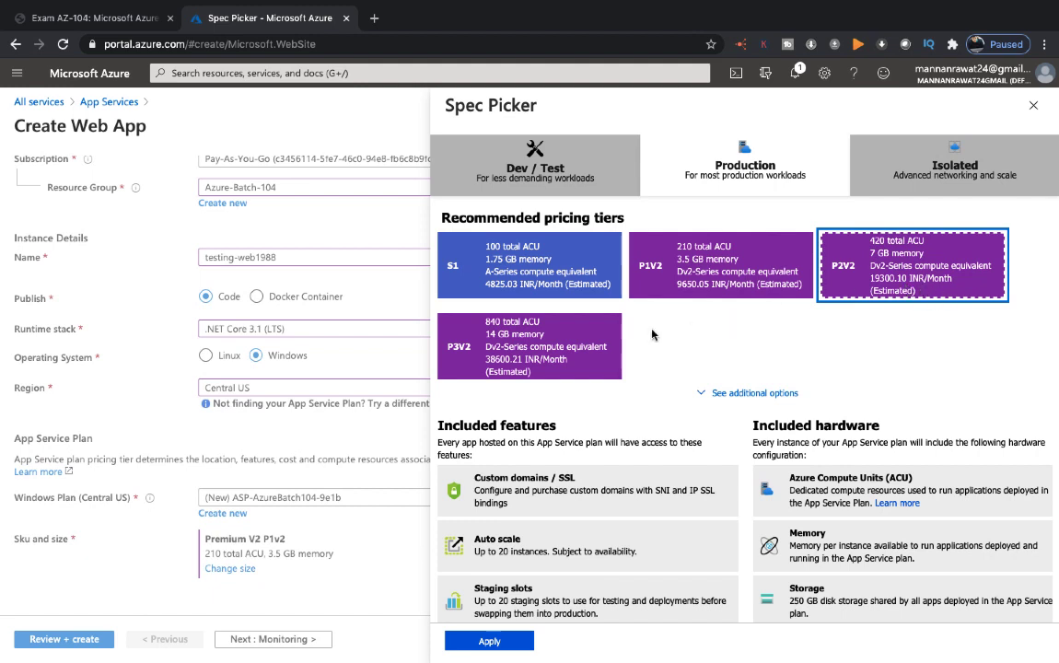
pyautogui.click(566, 344)
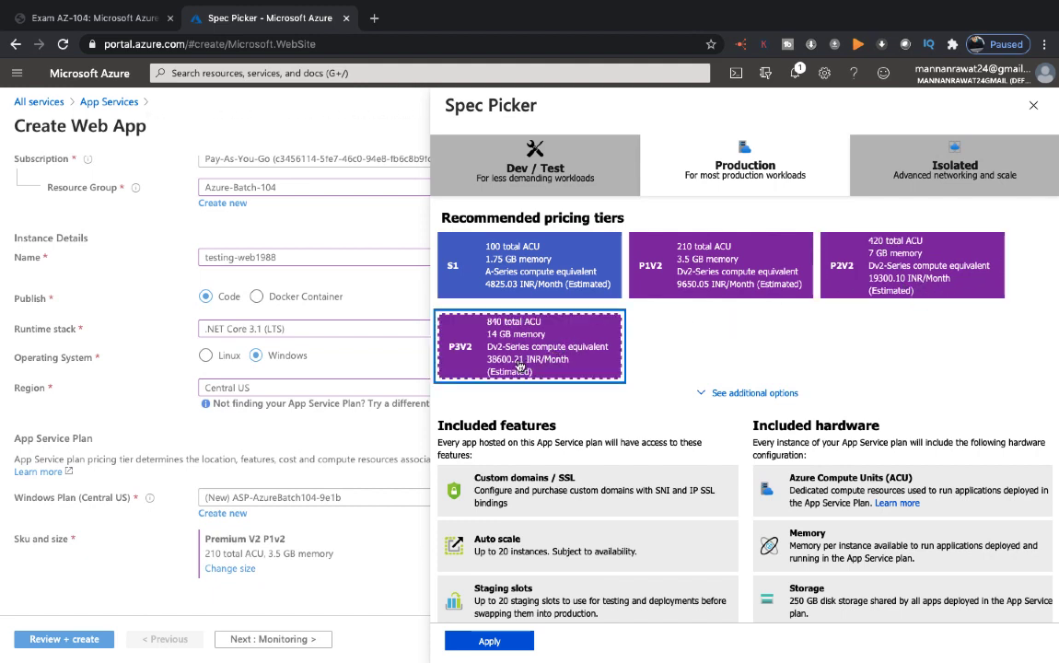
pyautogui.click(541, 274)
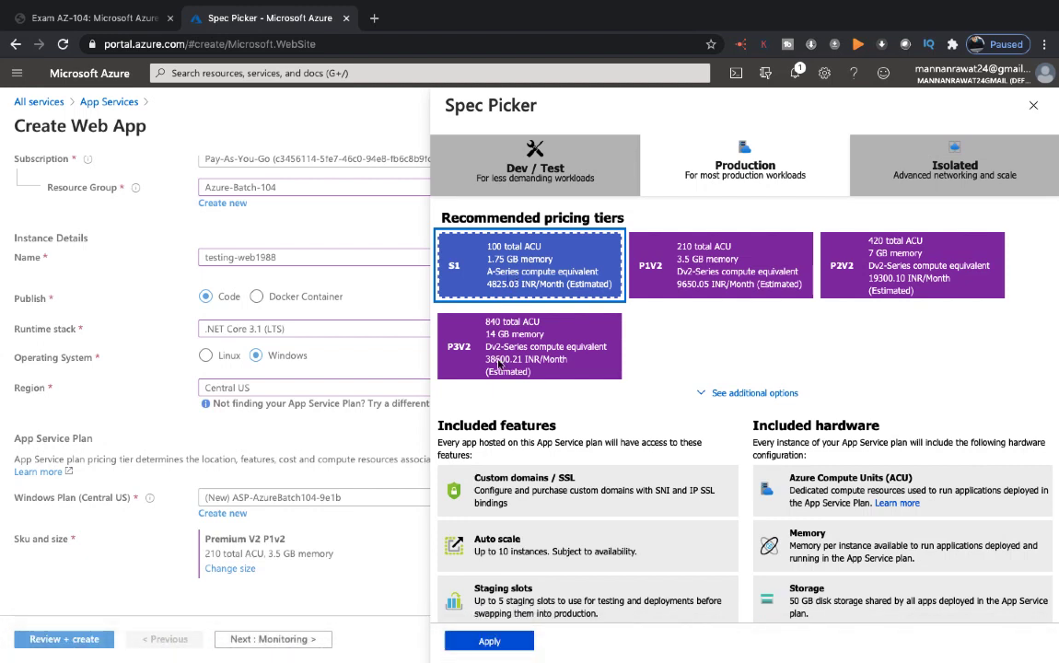
pyautogui.click(489, 640)
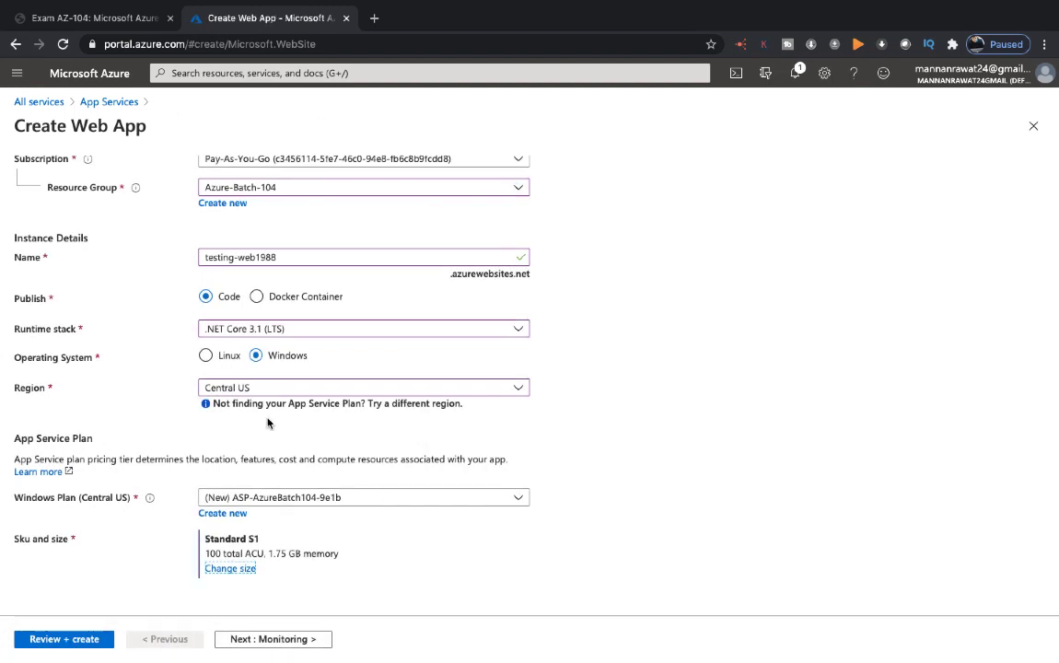
# Step: Keep Application Insights enabled, review the web app's summary and submit it for creation
pyautogui.click(276, 641)
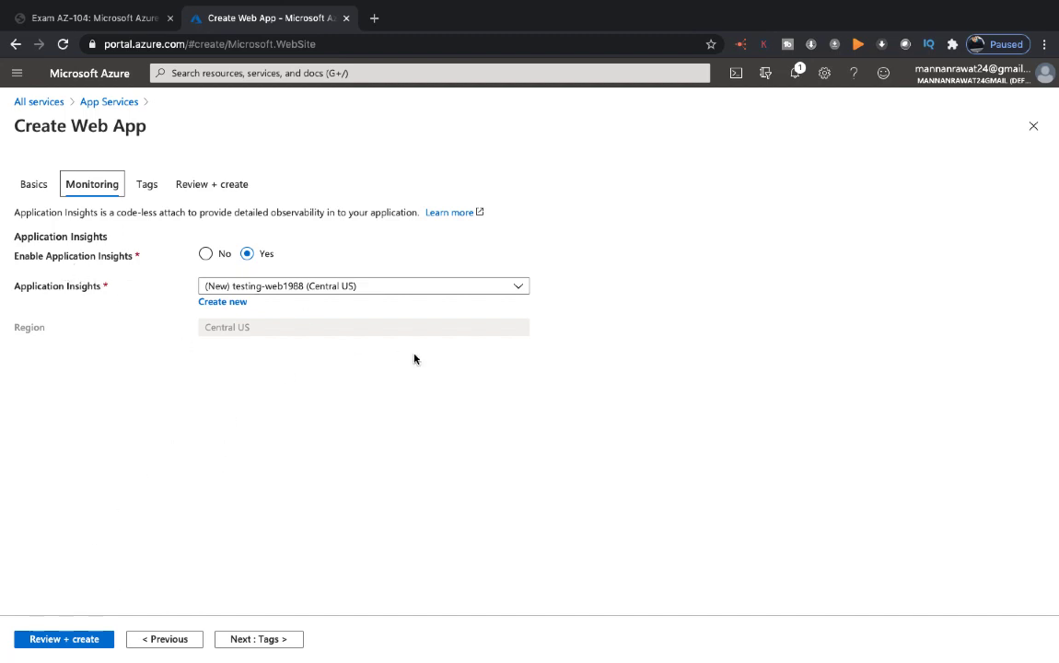
pyautogui.click(92, 644)
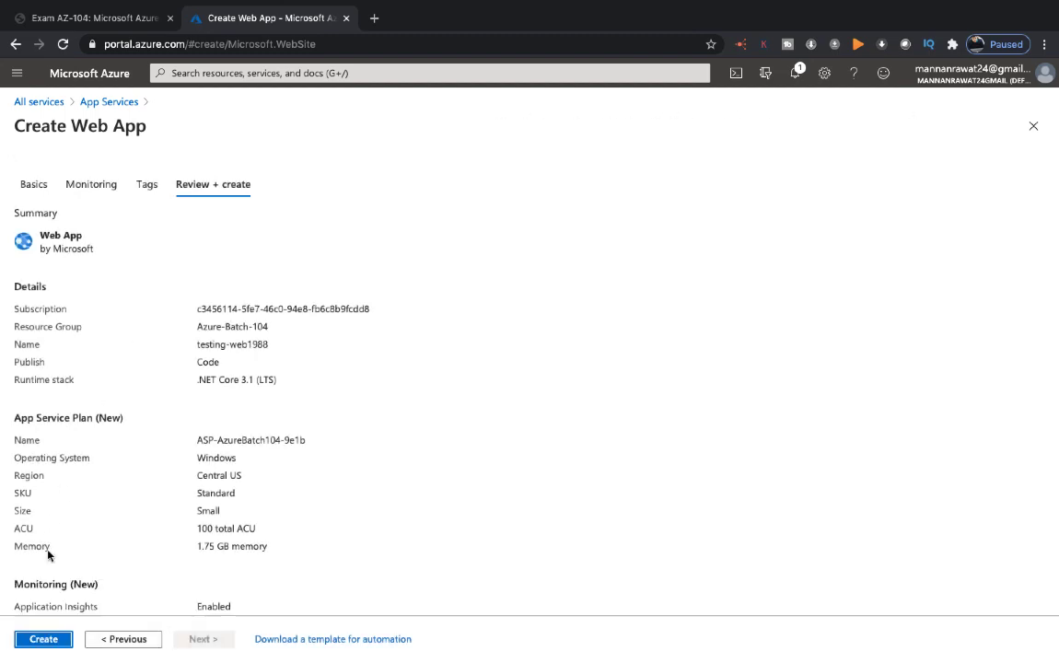
pyautogui.doubleClick(48, 637)
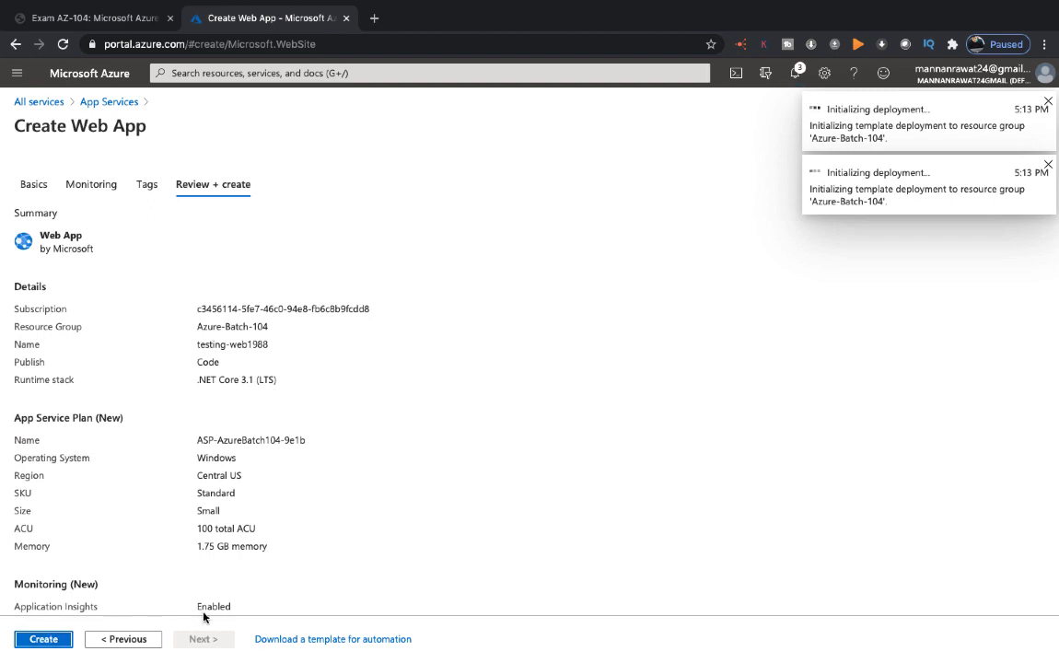
pyautogui.hotkey('ctrl', 'Left')
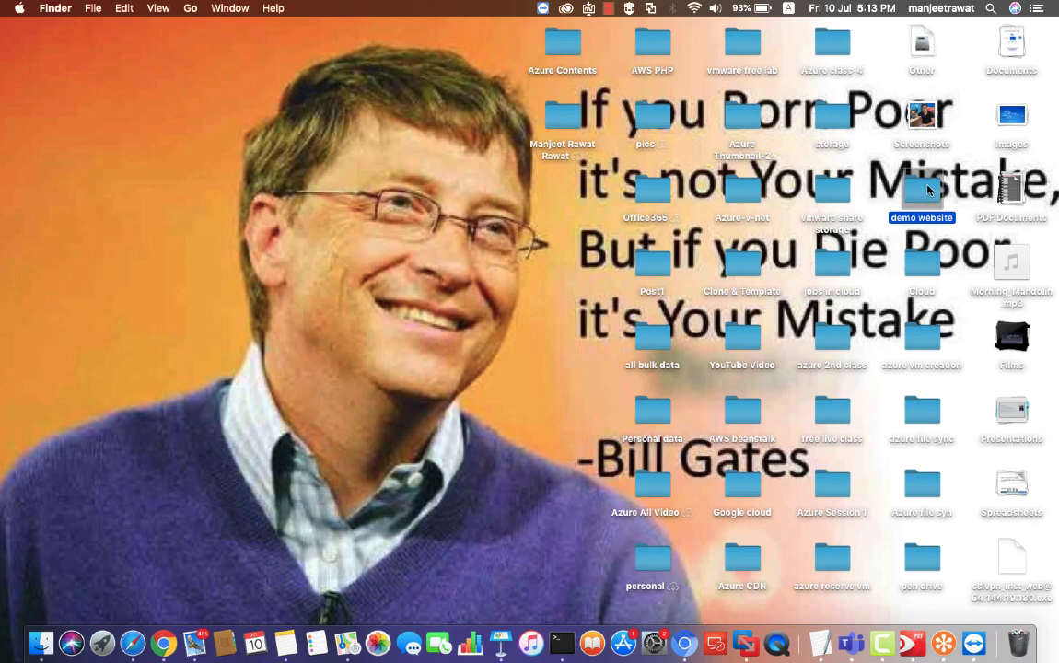
pyautogui.hotkey('ctrl', 'Right')
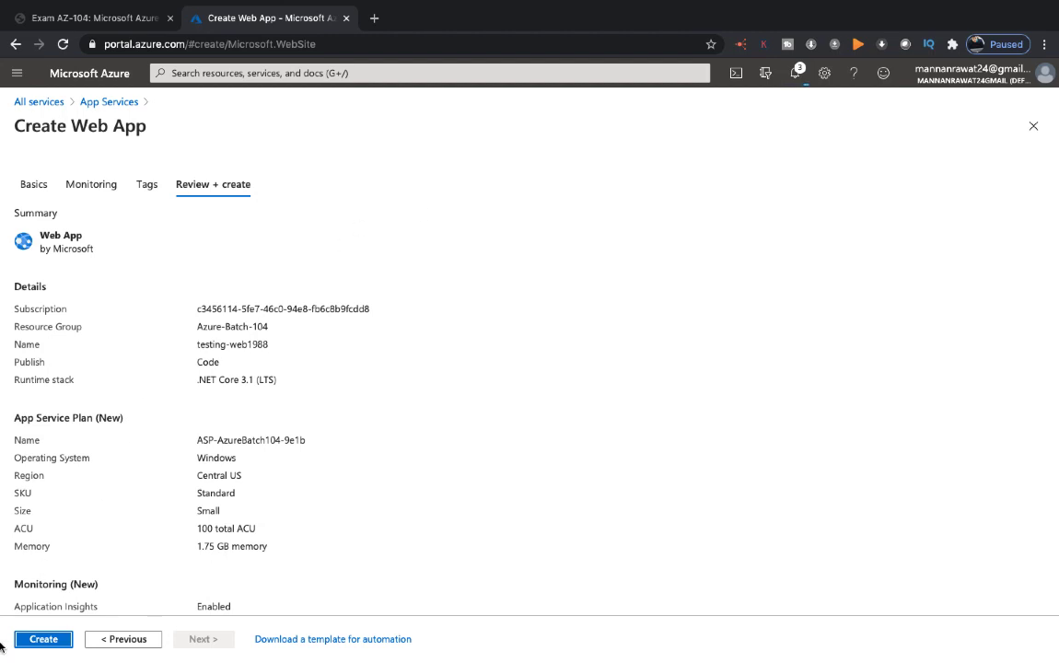
pyautogui.click(44, 639)
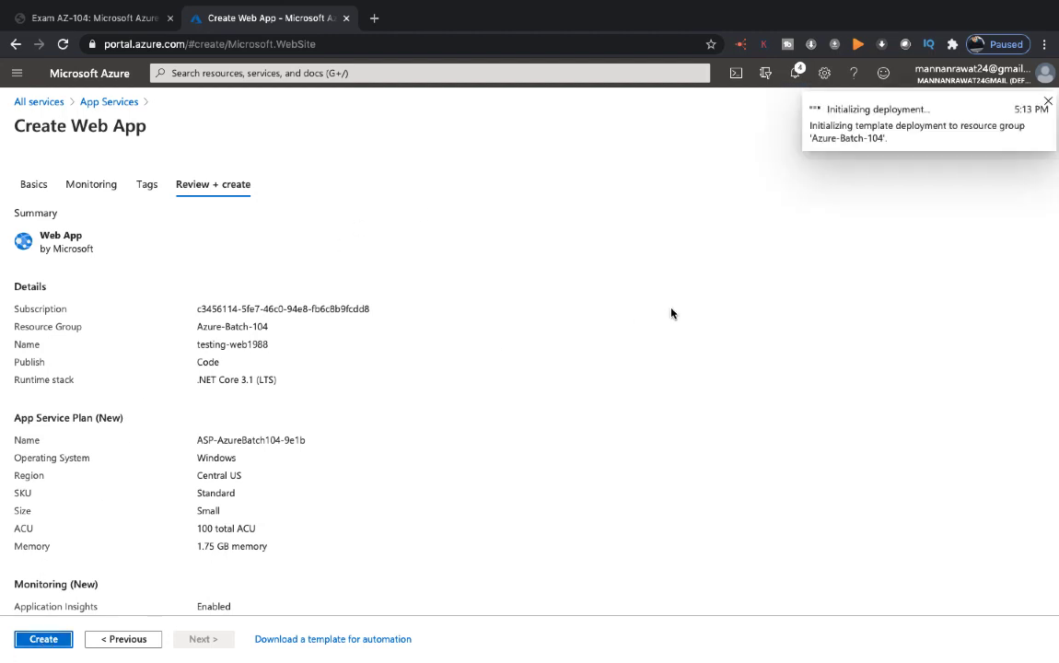
# Step: Open Google in a new browser tab and search for "download filezilla for mac"
pyautogui.click(376, 18)
pyautogui.write('goo')
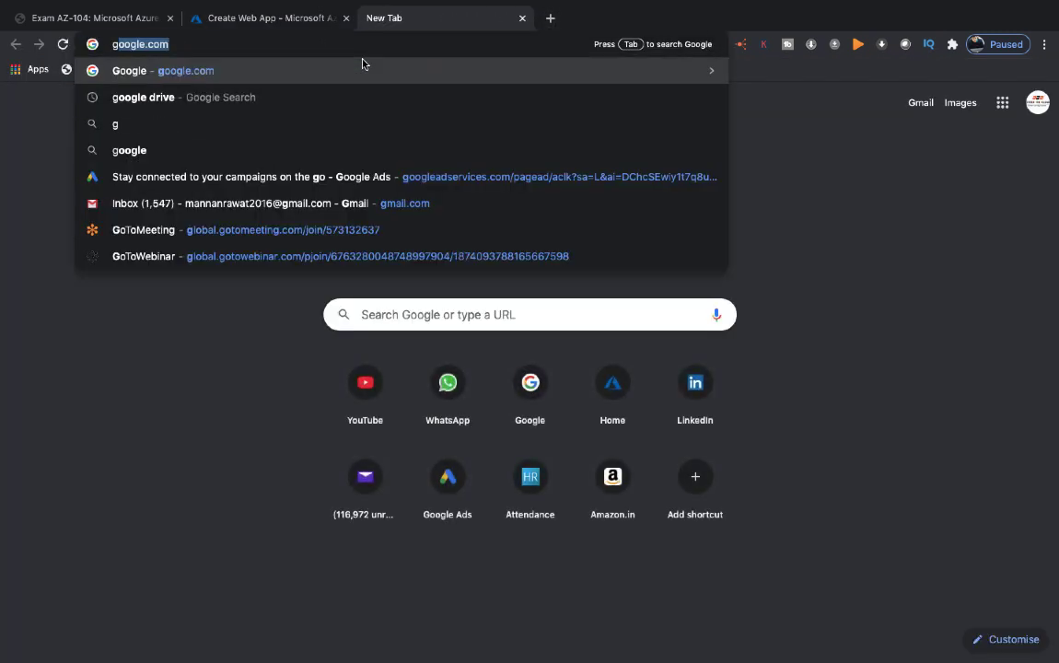
pyautogui.press('Return')
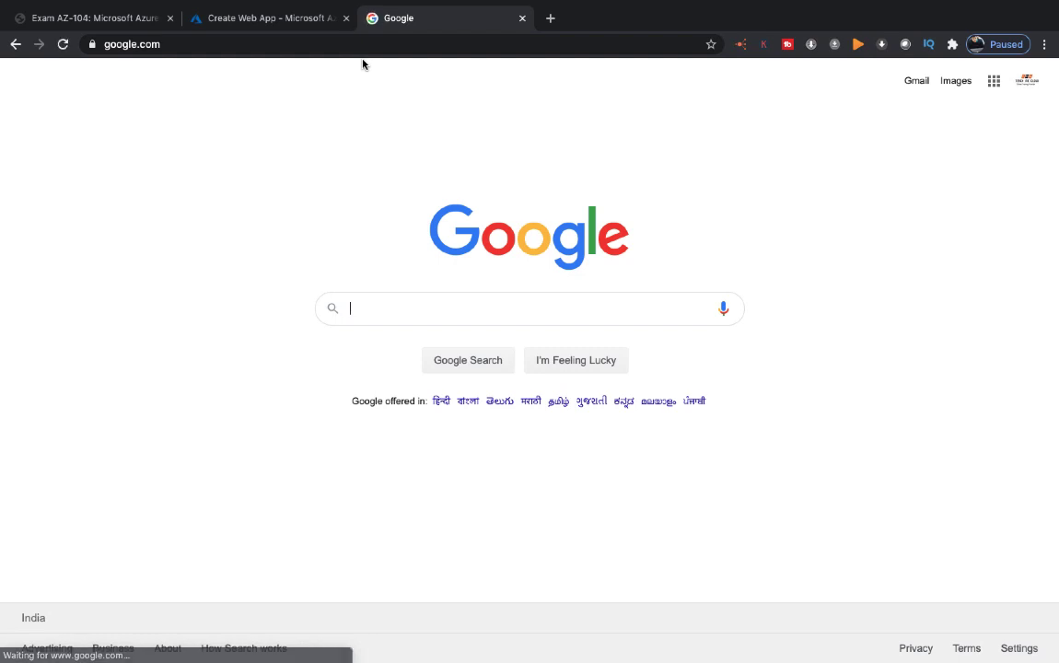
pyautogui.write('download')
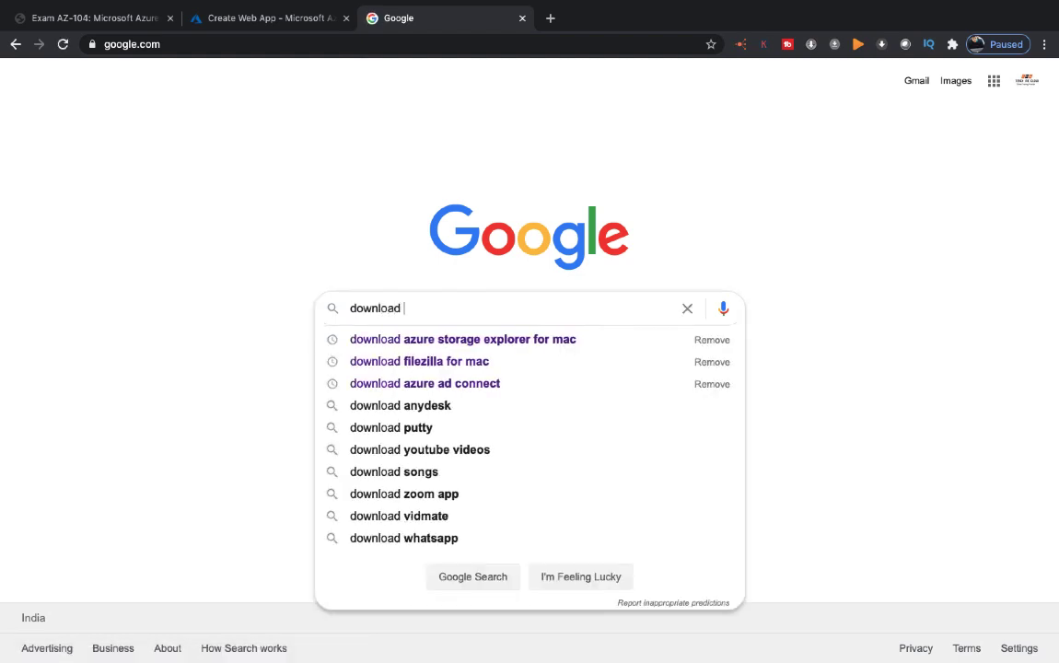
pyautogui.press('Down')
pyautogui.press('Down')
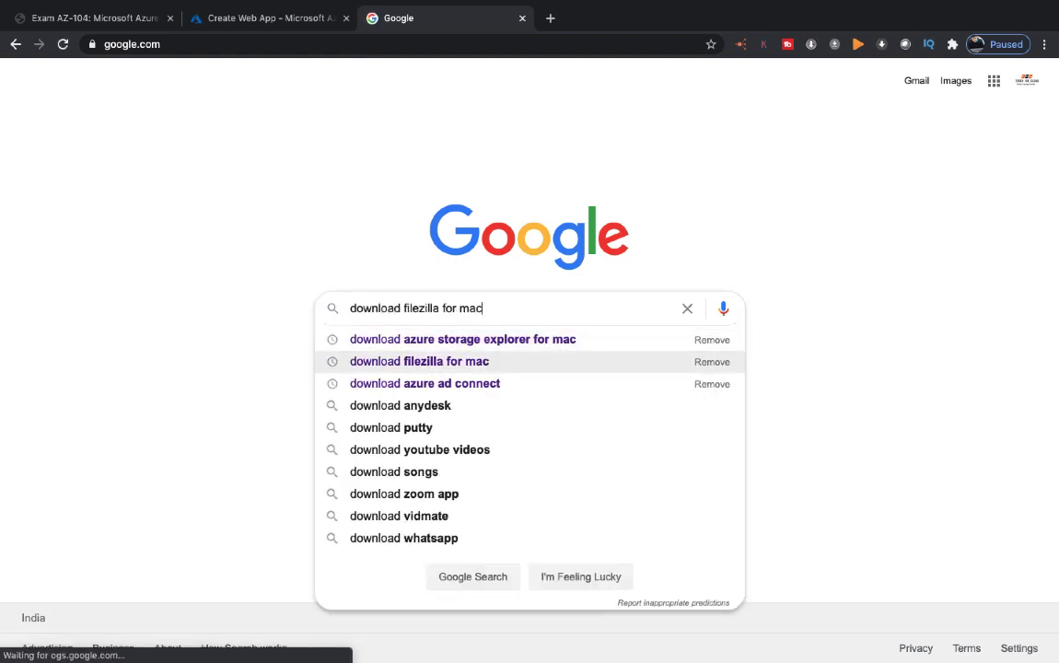
pyautogui.press('Return')
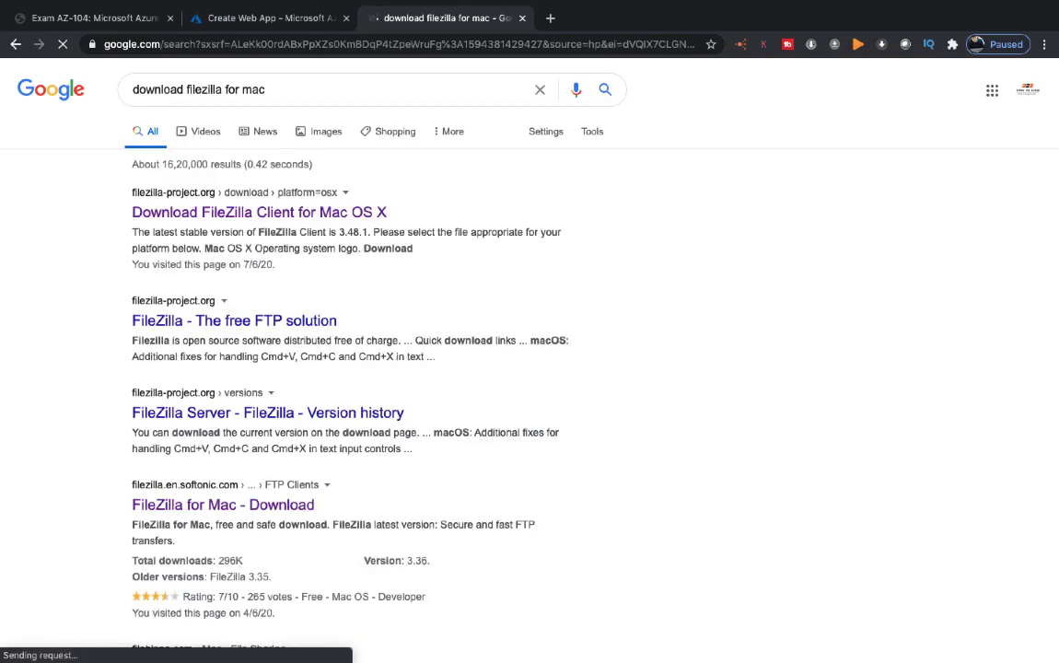
# Step: Download the standard FileZilla edition for Mac OS X from the filezilla-project.org result
pyautogui.click(259, 215)
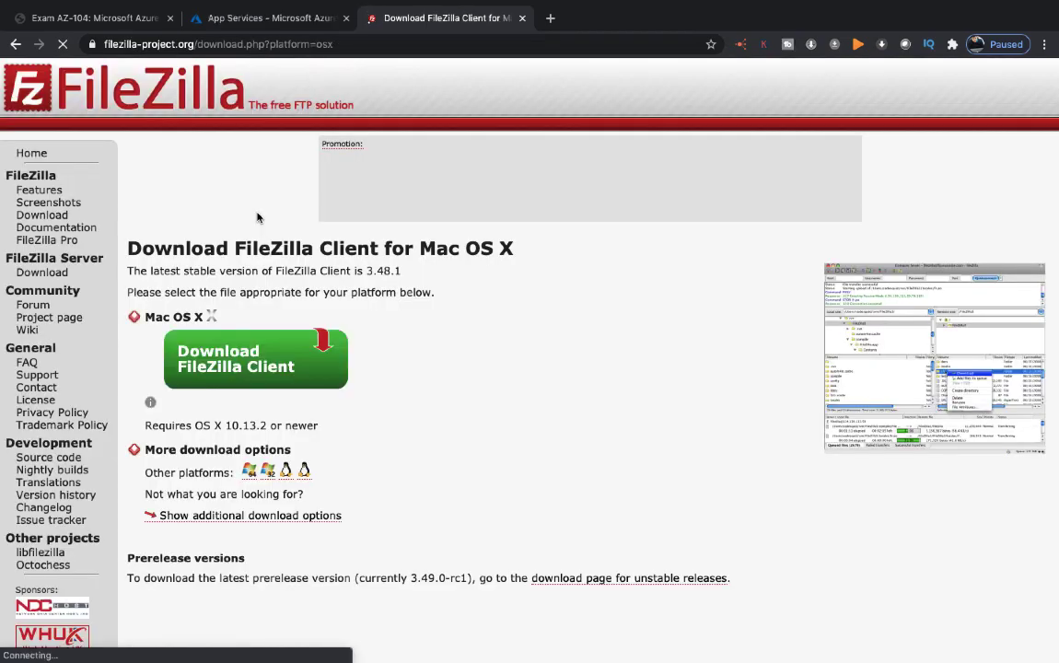
pyautogui.click(229, 376)
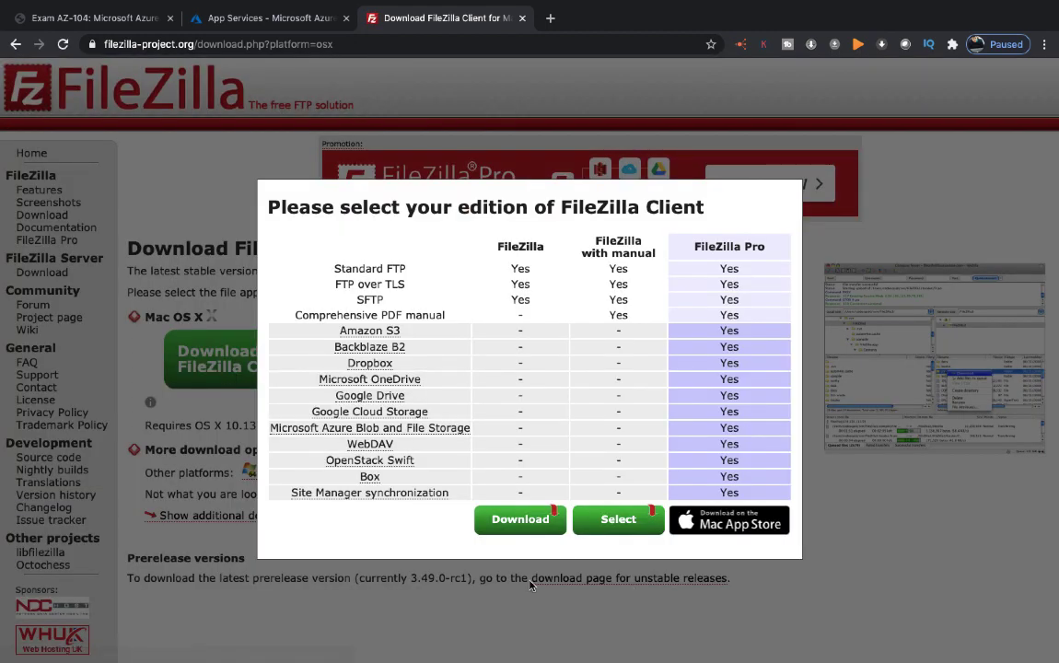
pyautogui.click(518, 520)
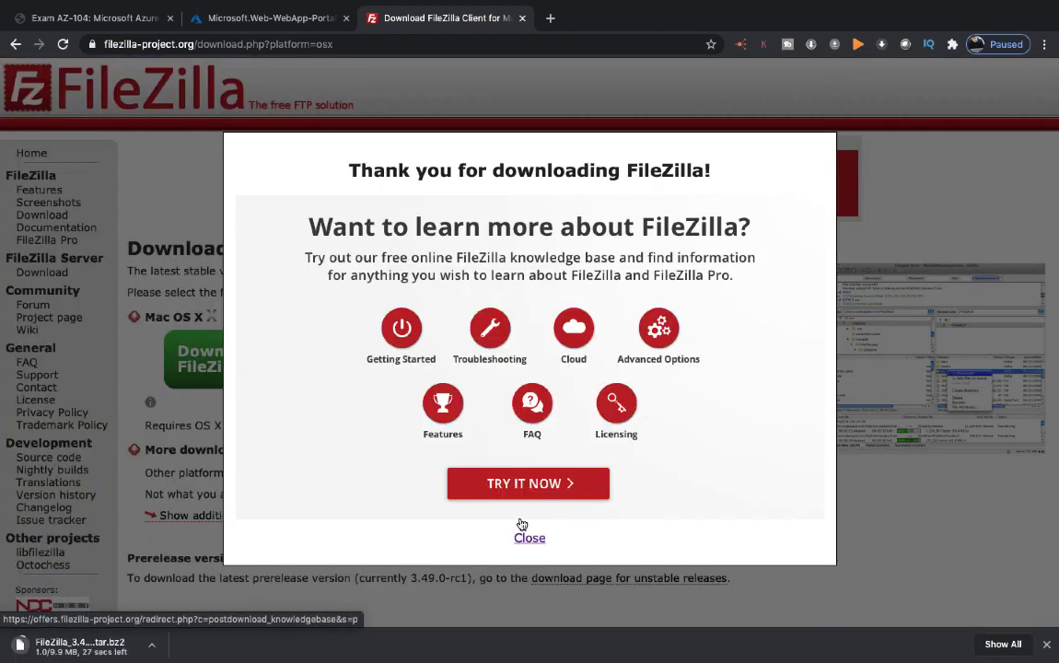
# Step: Try to launch the already installed FileZilla through Spotlight Search and dismiss the alert
pyautogui.hotkey('ctrl', 'Left')
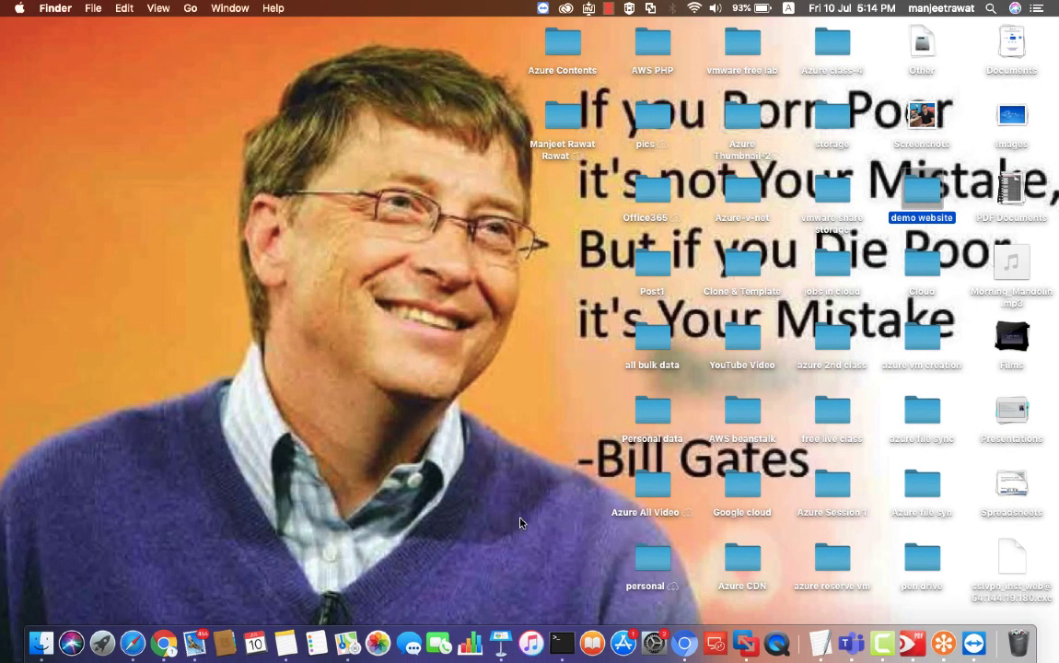
pyautogui.press('super+space')
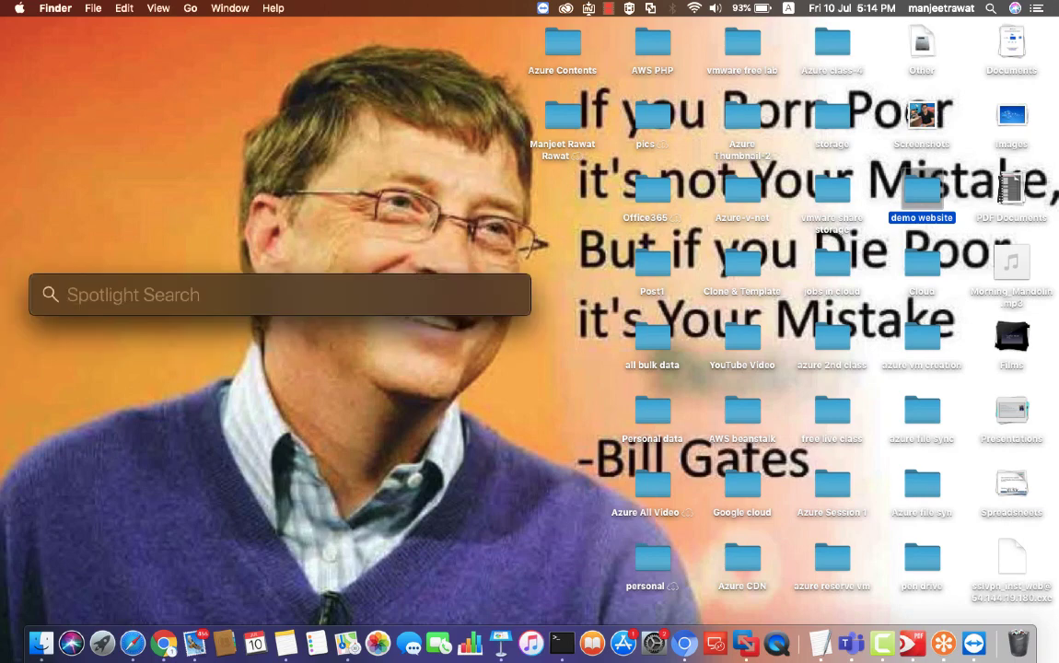
pyautogui.write('fileZilla')
pyautogui.press('Return')
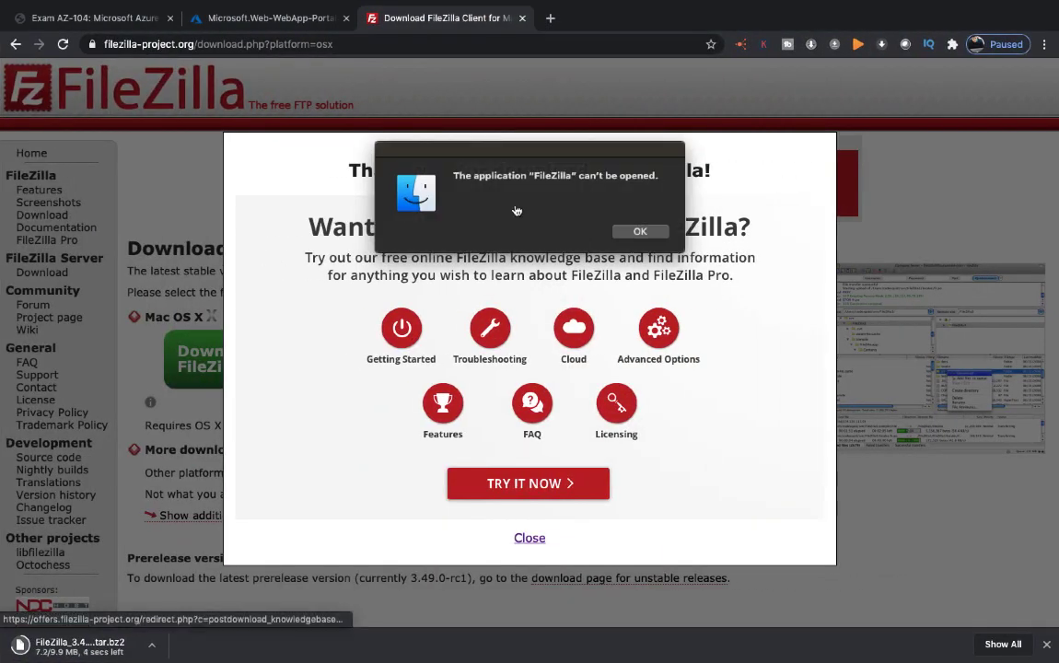
pyautogui.click(641, 232)
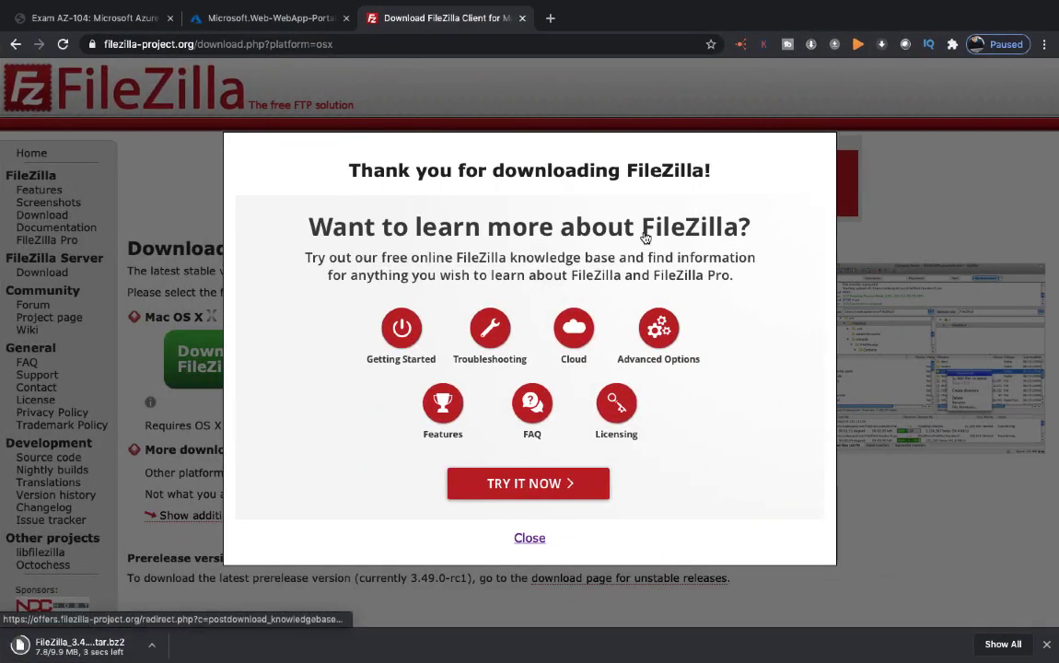
# Step: Reveal the downloaded FileZilla_3.48.1 archive in Finder and extract it
pyautogui.click(529, 538)
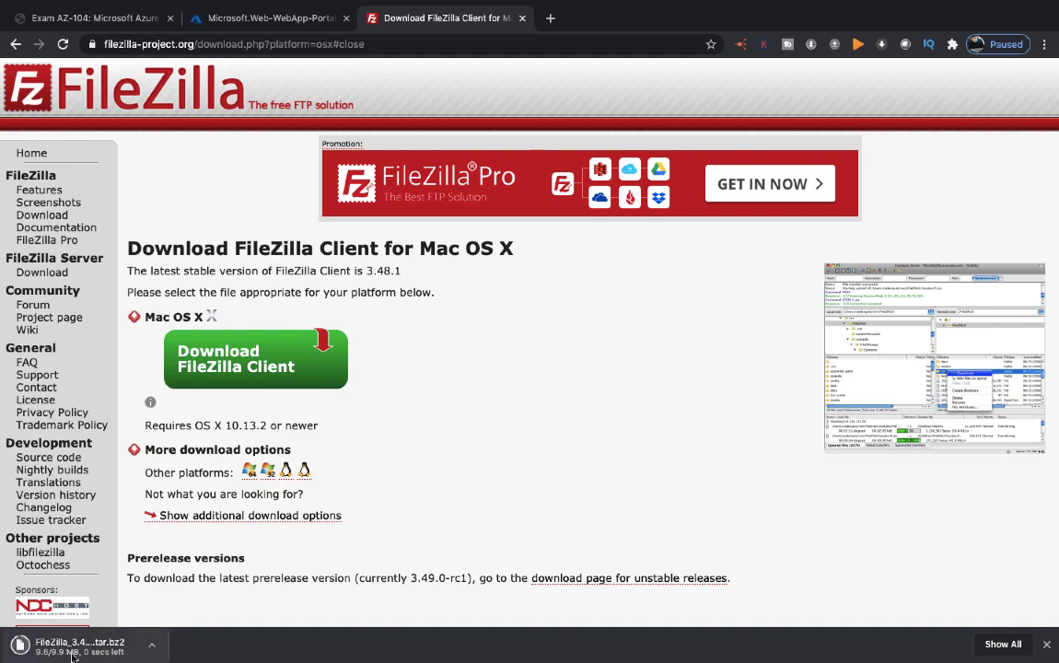
pyautogui.click(155, 650)
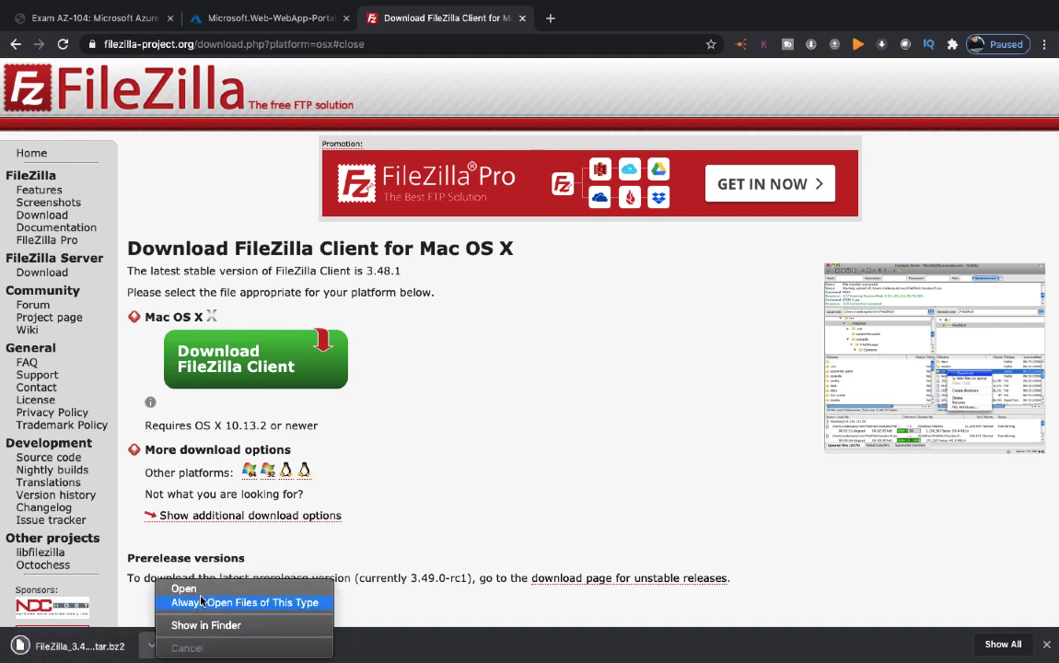
pyautogui.click(201, 630)
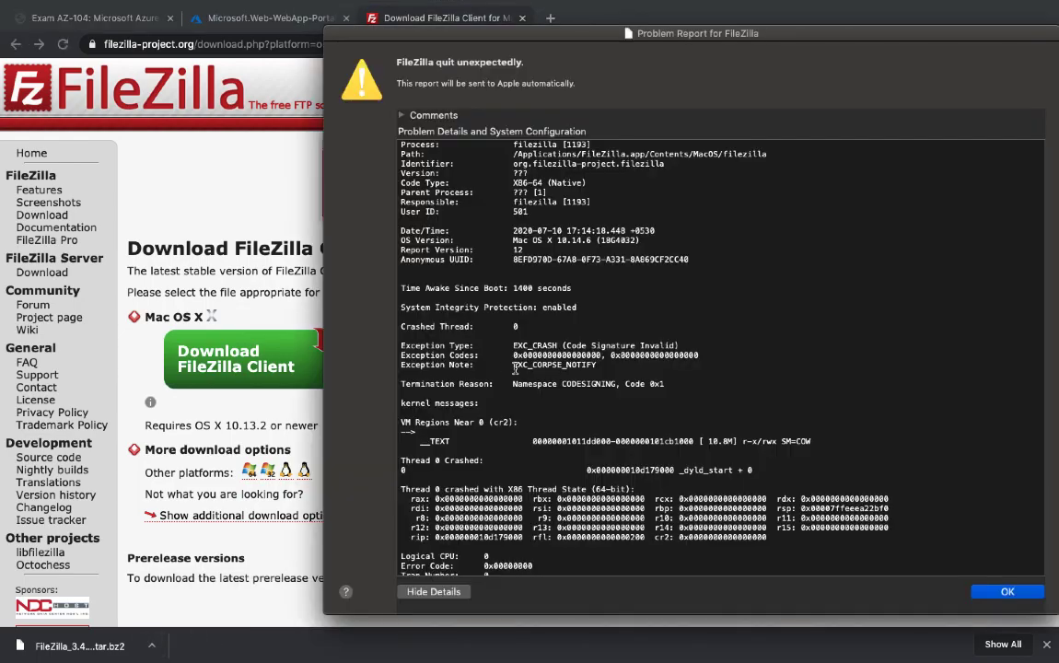
pyautogui.click(1009, 592)
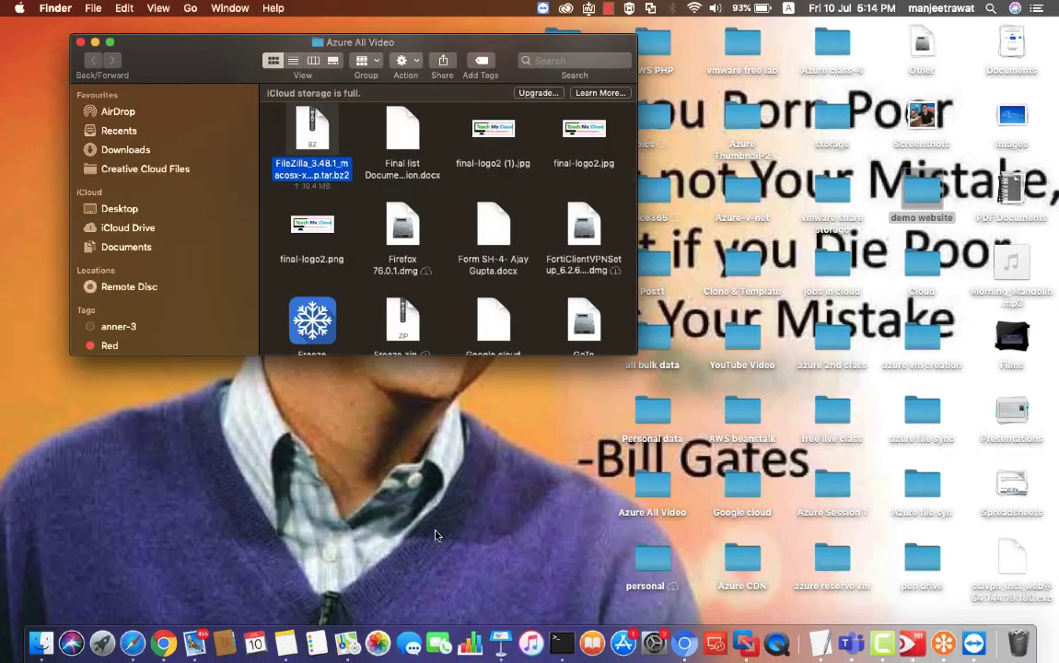
pyautogui.doubleClick(313, 133)
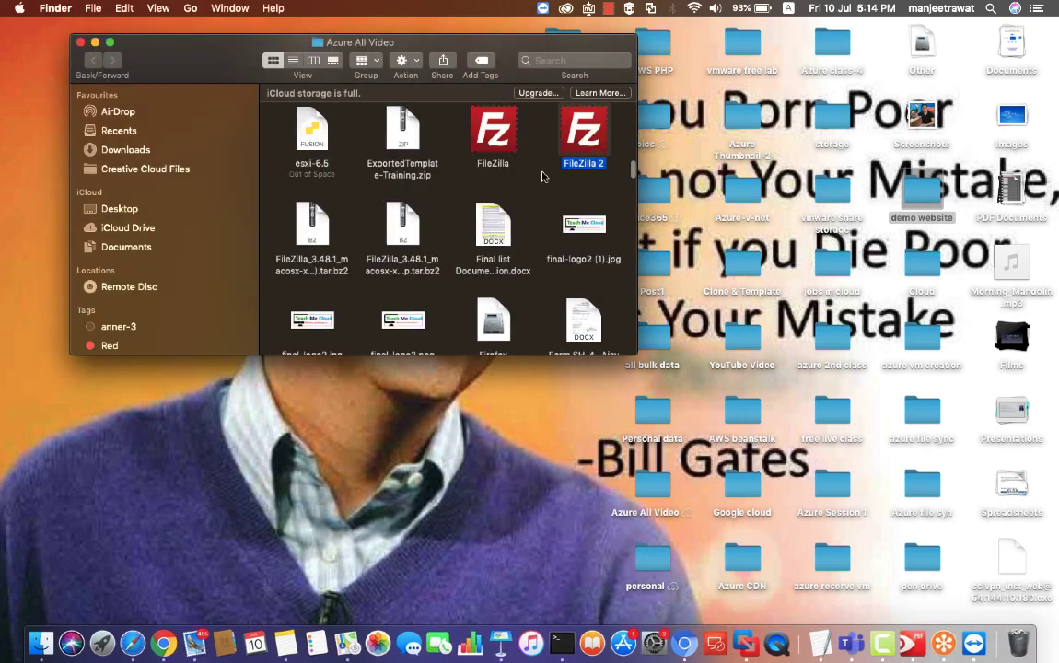
# Step: Launch the extracted FileZilla 2 app, allow it to open, and show its window full screen with Finder minimized
pyautogui.rightClick(580, 140)
pyautogui.click(603, 145)
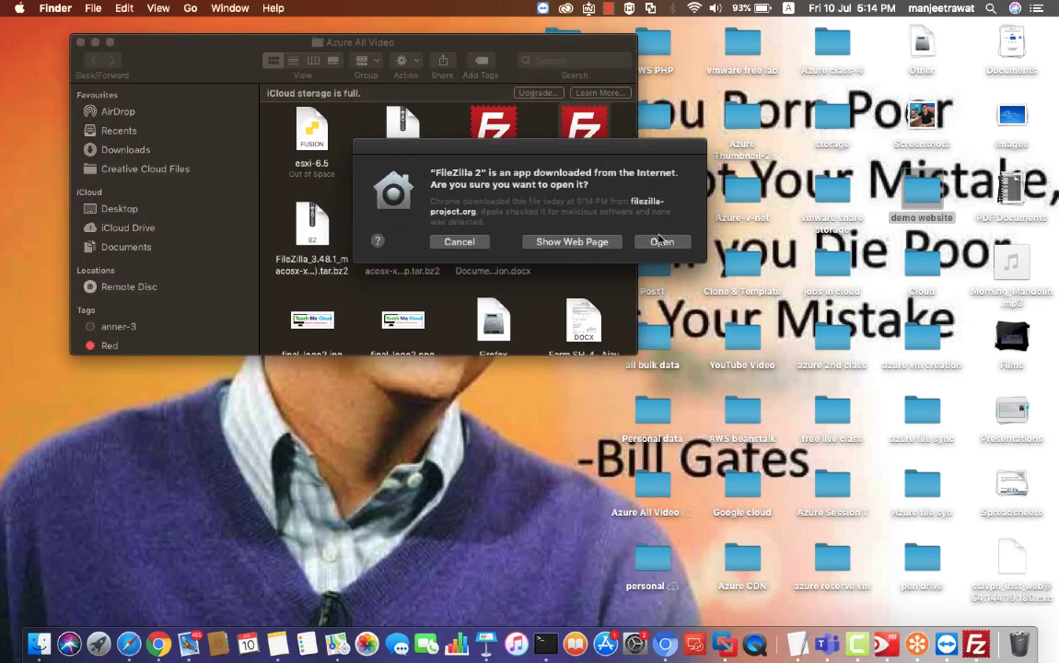
pyautogui.click(663, 242)
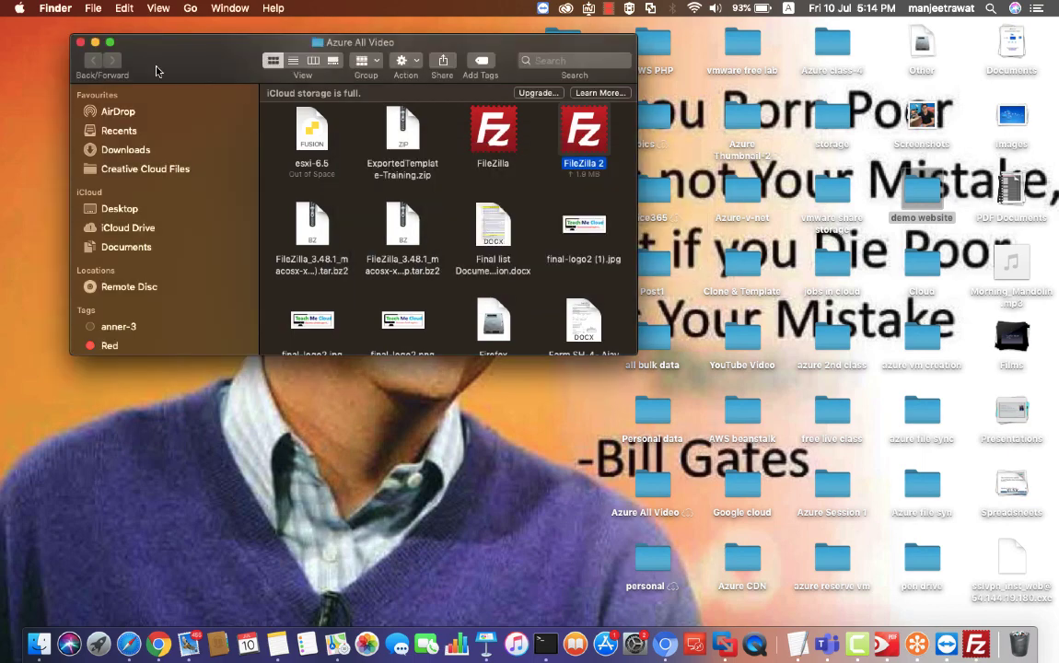
pyautogui.click(95, 42)
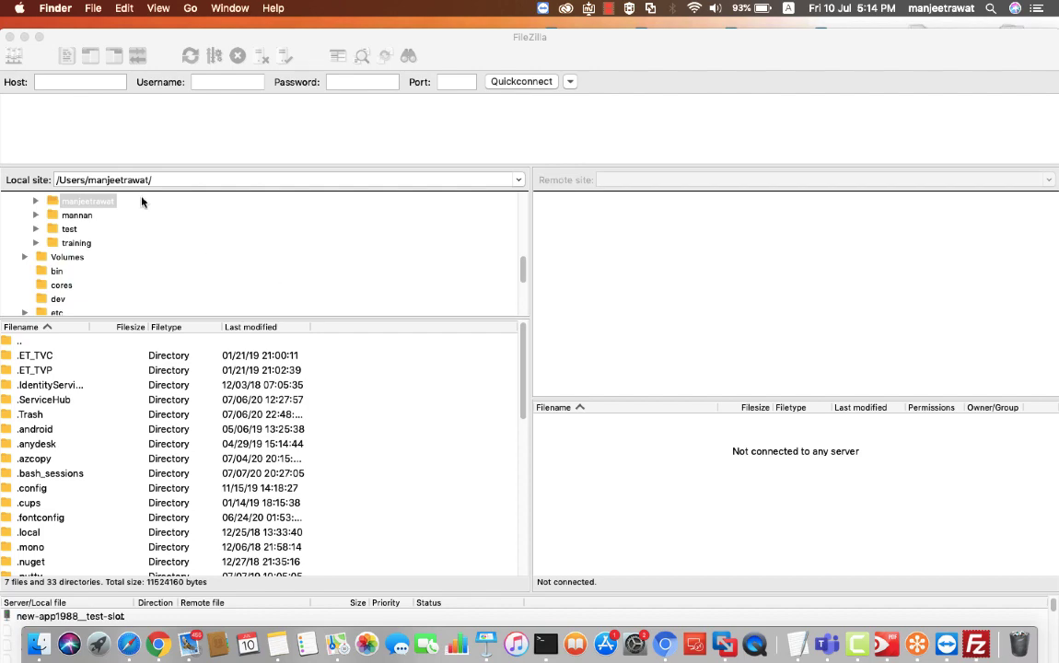
pyautogui.click(39, 37)
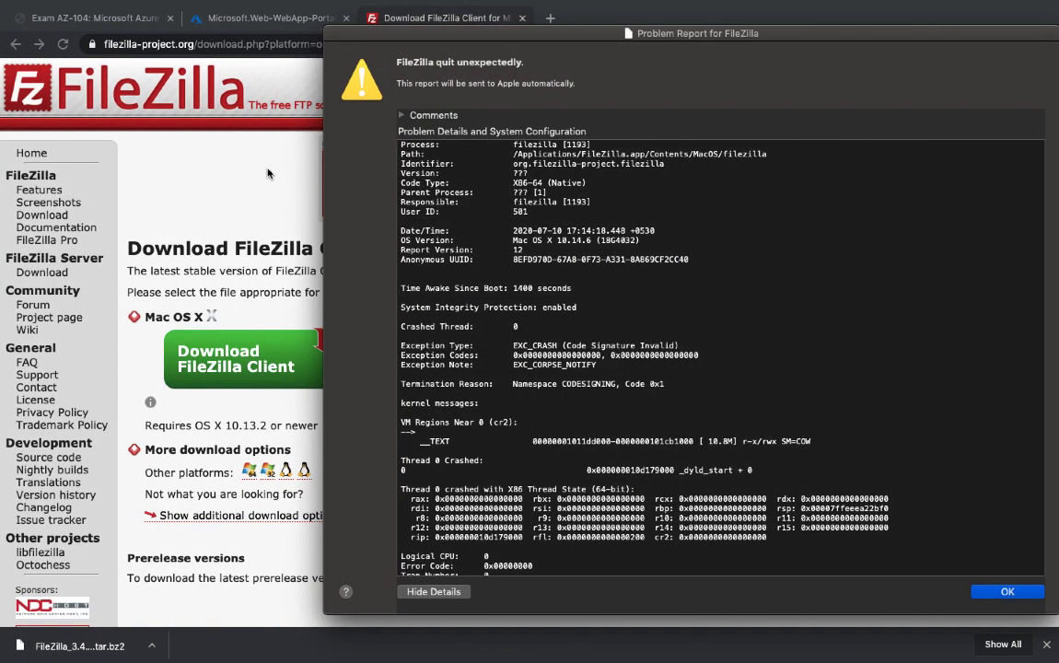
# Step: Close the FileZilla download page in Chrome and open the testing-web1988 resource from the Azure deployment notifications
pyautogui.click(1024, 593)
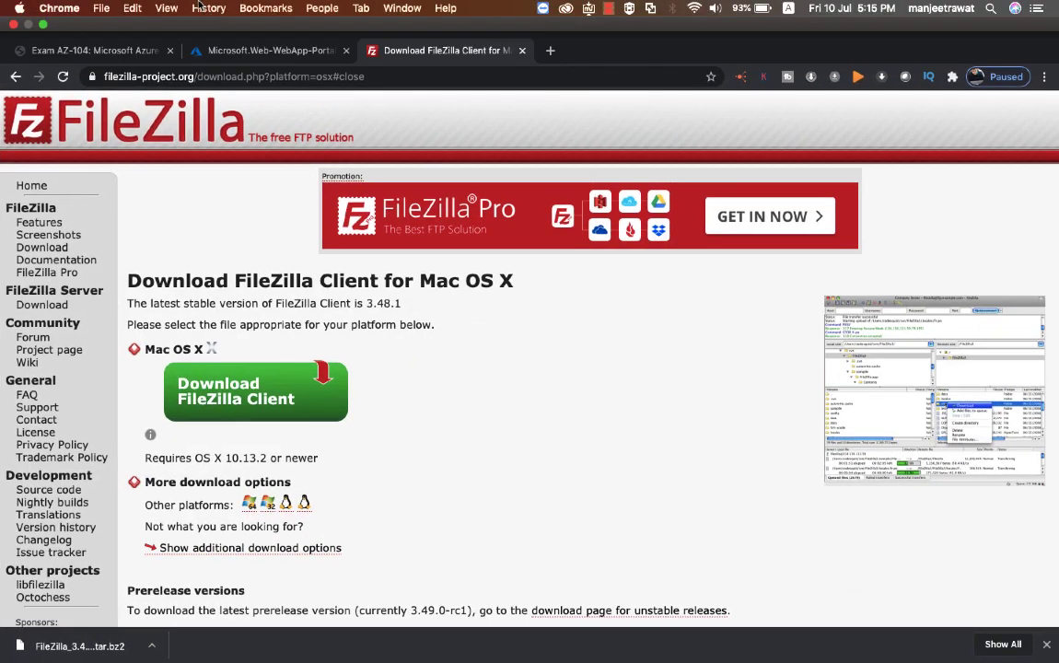
pyautogui.click(522, 51)
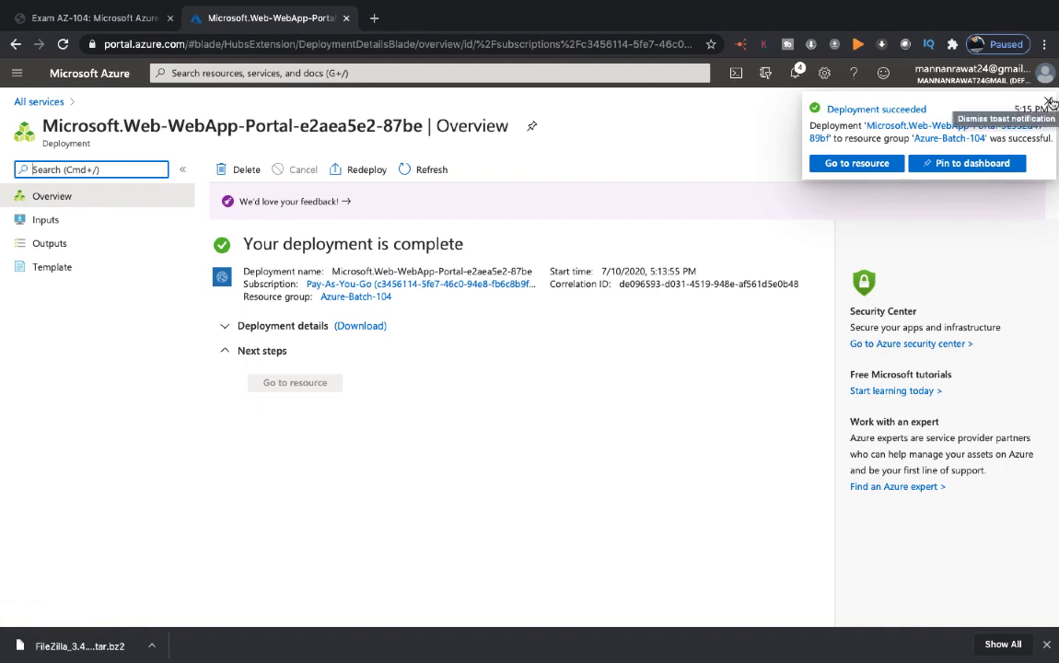
pyautogui.click(1049, 102)
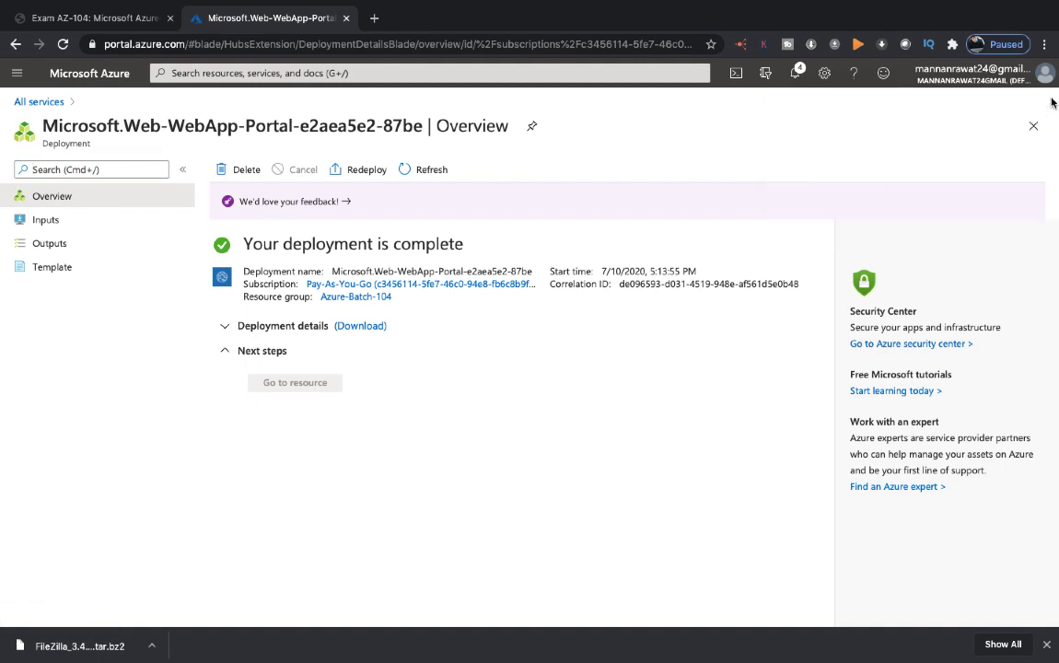
pyautogui.click(795, 72)
pyautogui.click(742, 243)
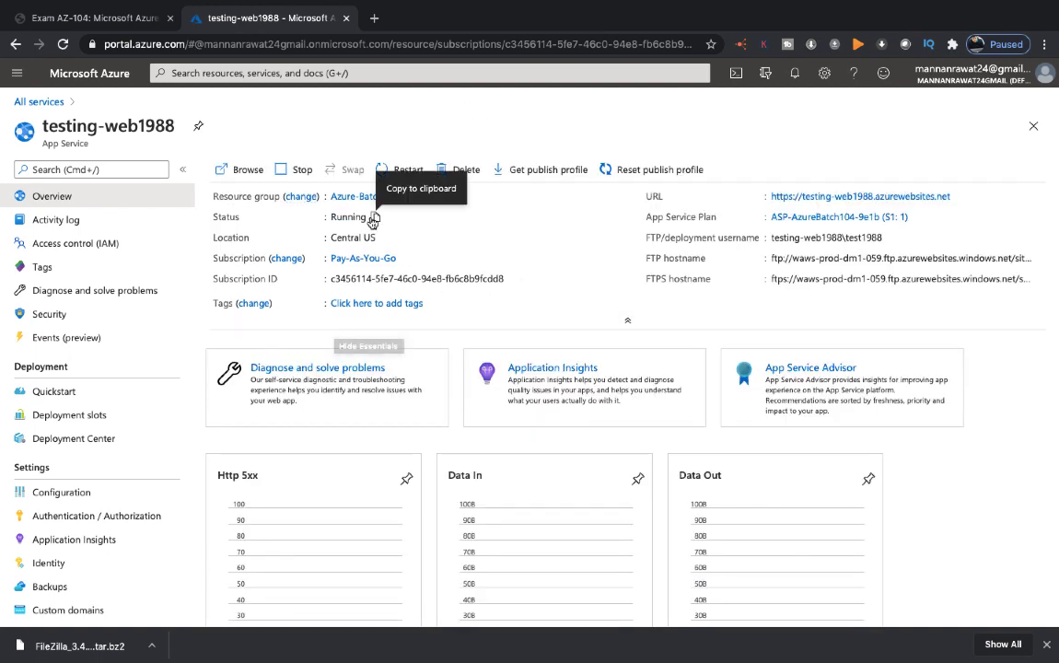
# Step: Copy the site URL from the testing-web1988 overview and load it in a new browser tab to view the site
pyautogui.click(960, 201)
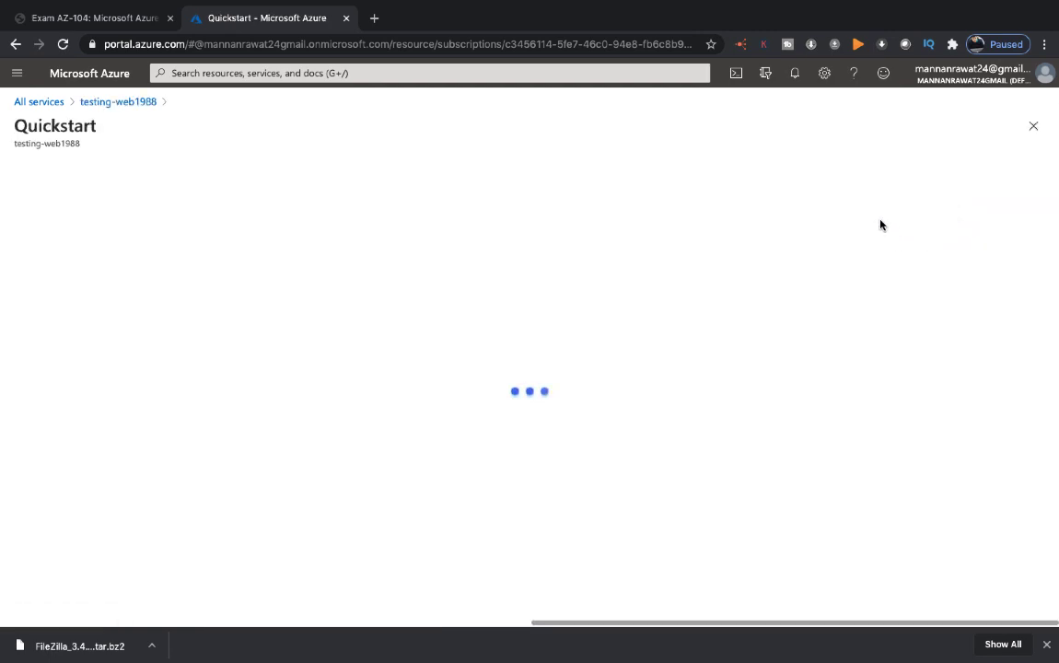
pyautogui.click(112, 105)
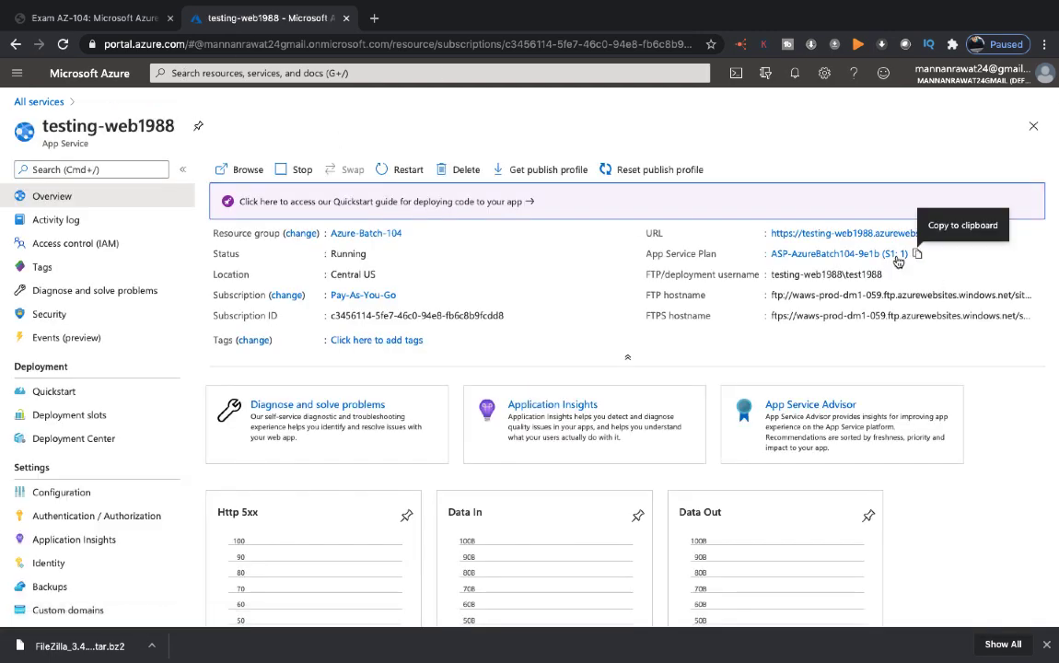
pyautogui.click(958, 233)
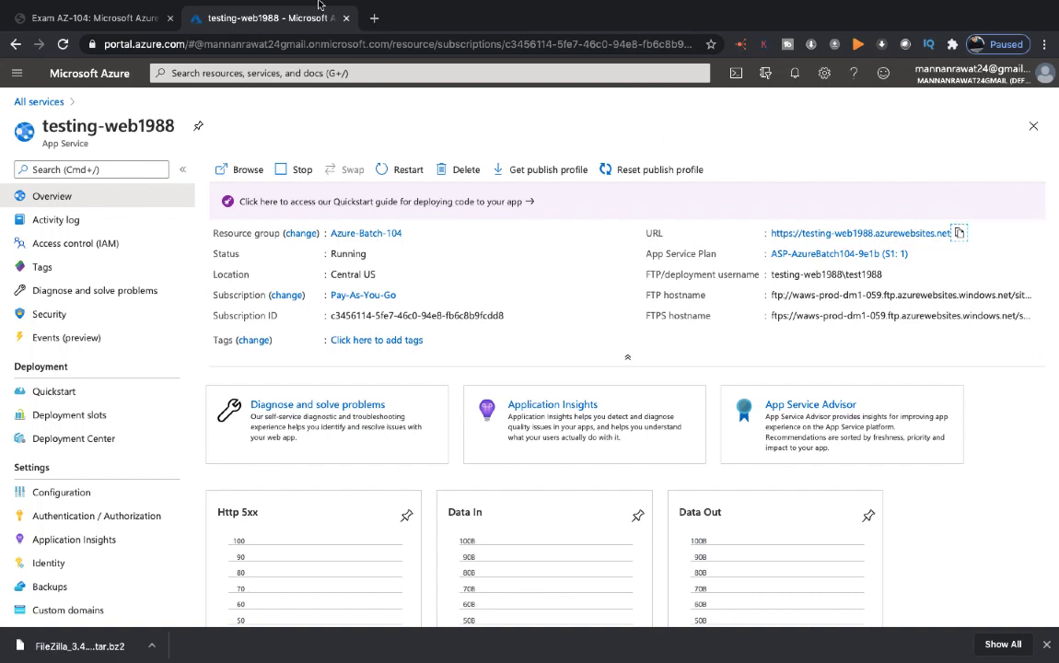
pyautogui.click(373, 14)
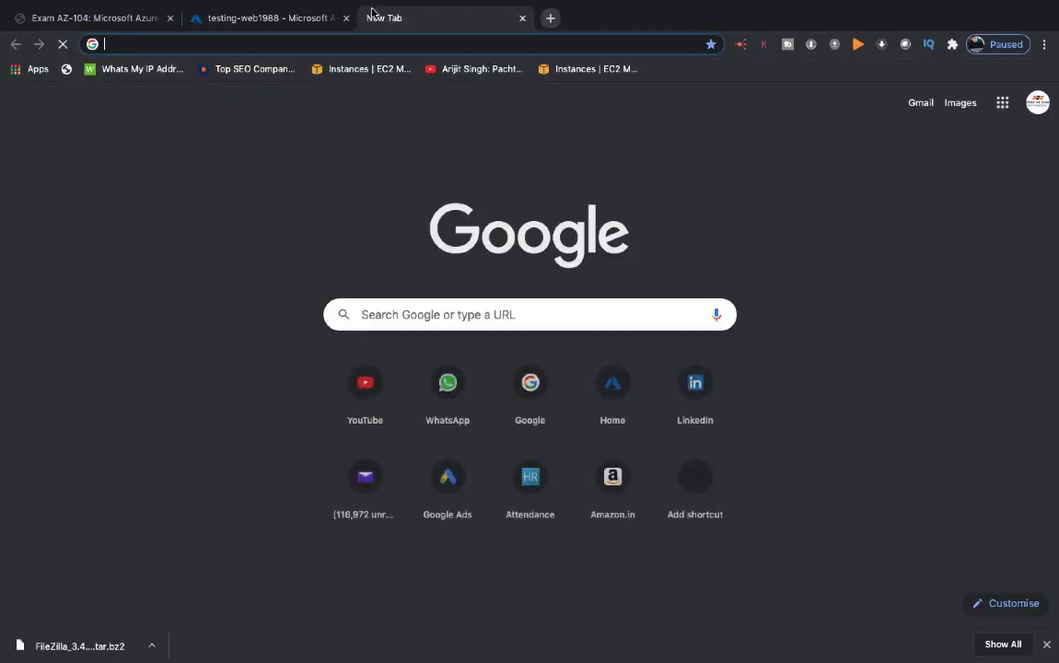
pyautogui.hotkey('ctrl', 'v')
pyautogui.press('Return')
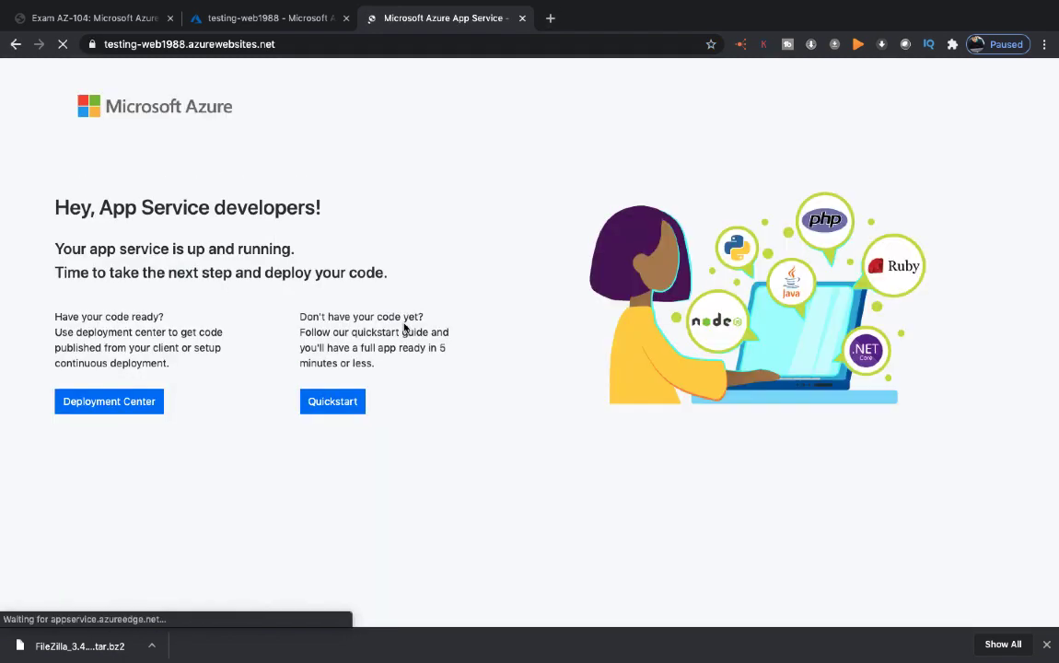
pyautogui.scroll(-1, 228, 263)
pyautogui.scroll(1, 228, 263)
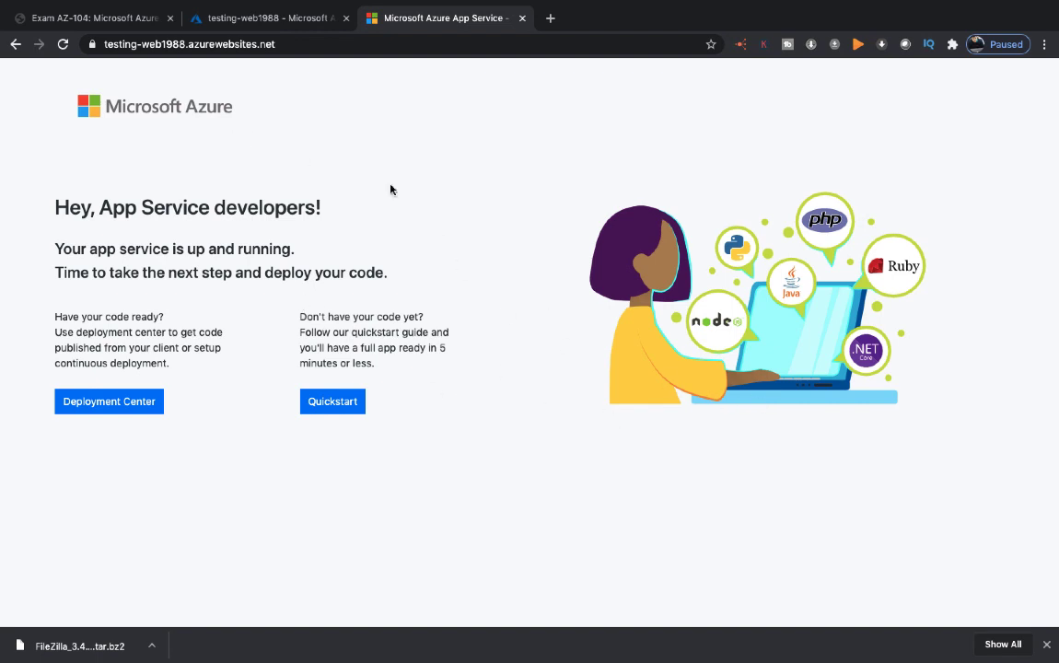
pyautogui.click(279, 43)
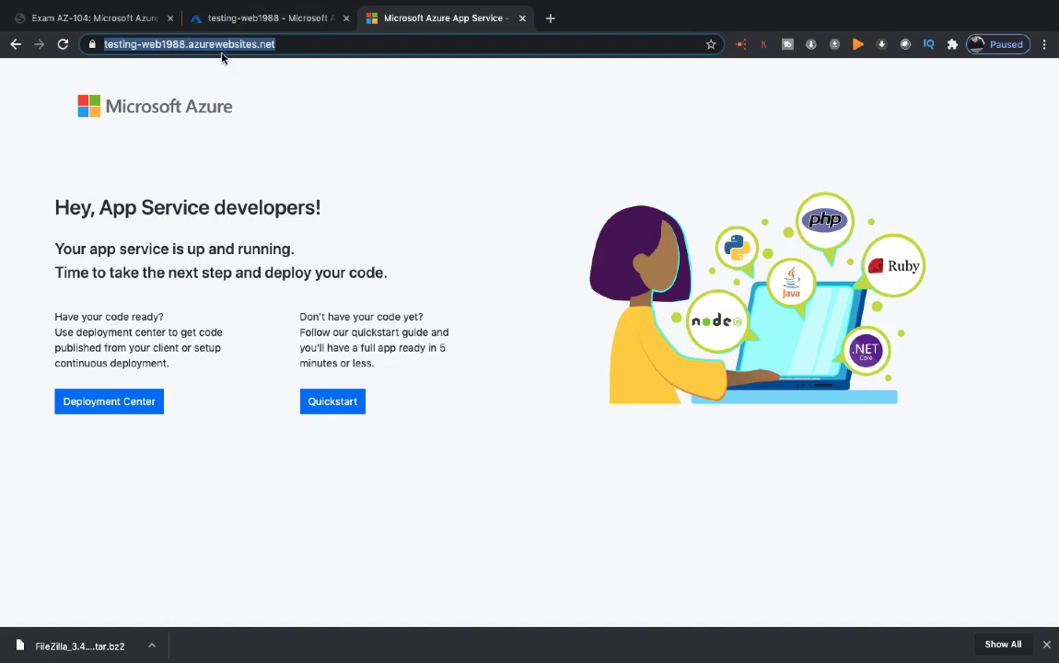
# Step: Return to testing-web1988 in the Azure portal and open the User Credentials of the FTP dashboard in Deployment Center
pyautogui.click(311, 18)
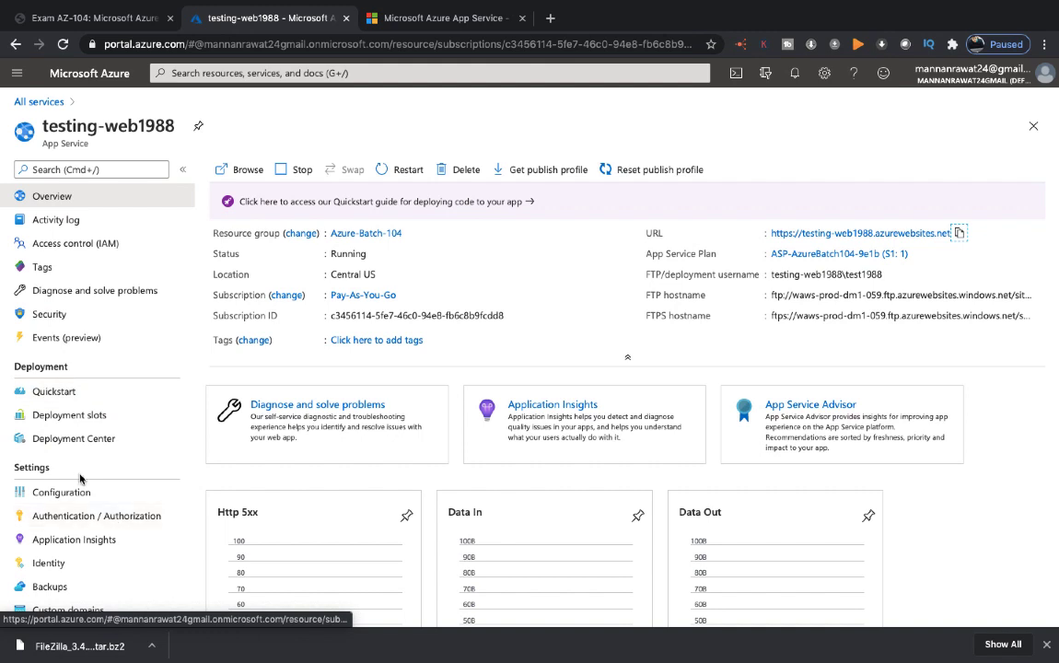
pyautogui.click(70, 440)
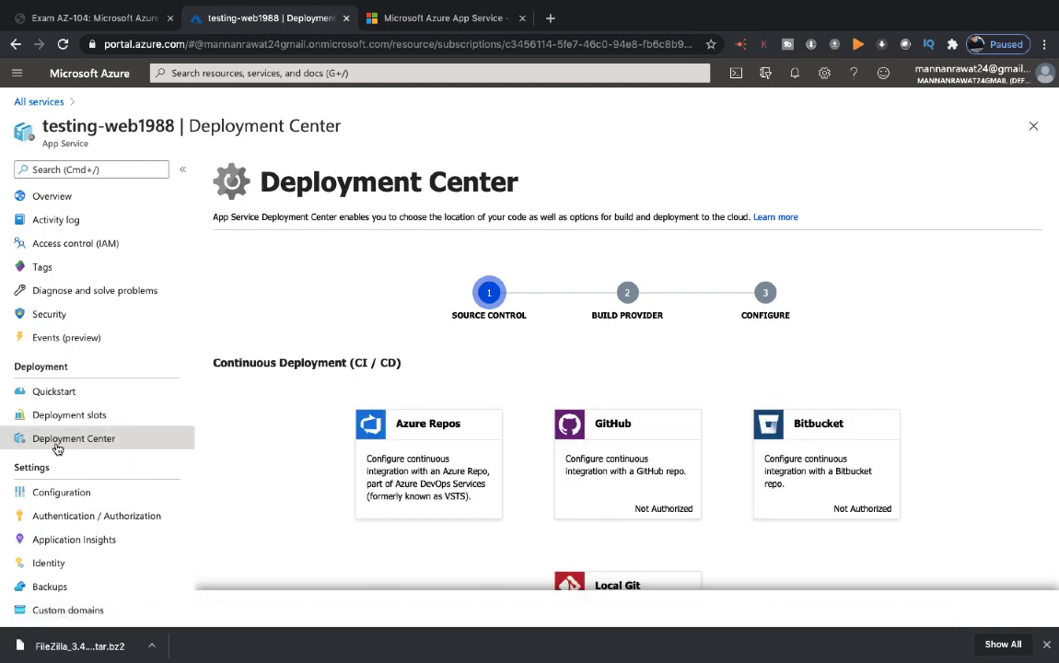
pyautogui.scroll(-2, 519, 484)
pyautogui.scroll(-1, 518, 484)
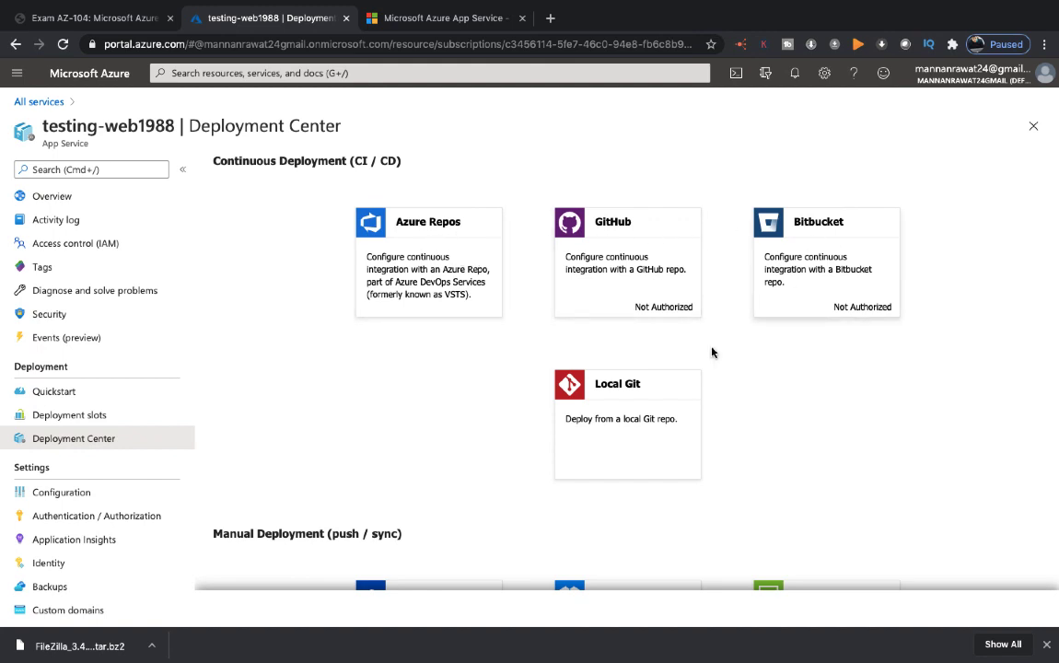
pyautogui.scroll(-4, 618, 416)
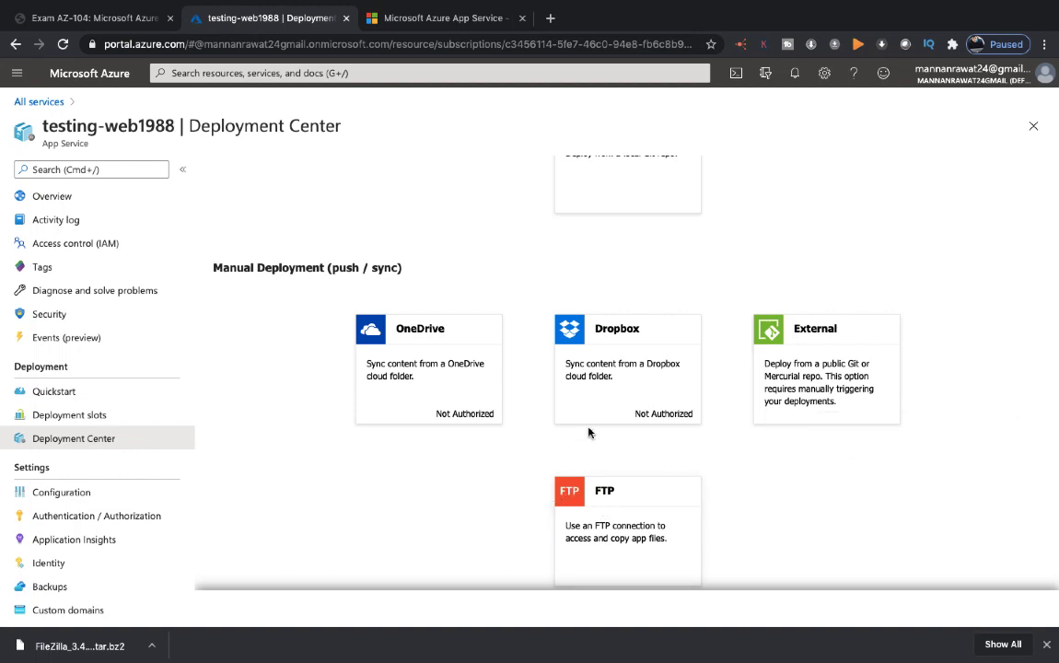
pyautogui.click(608, 502)
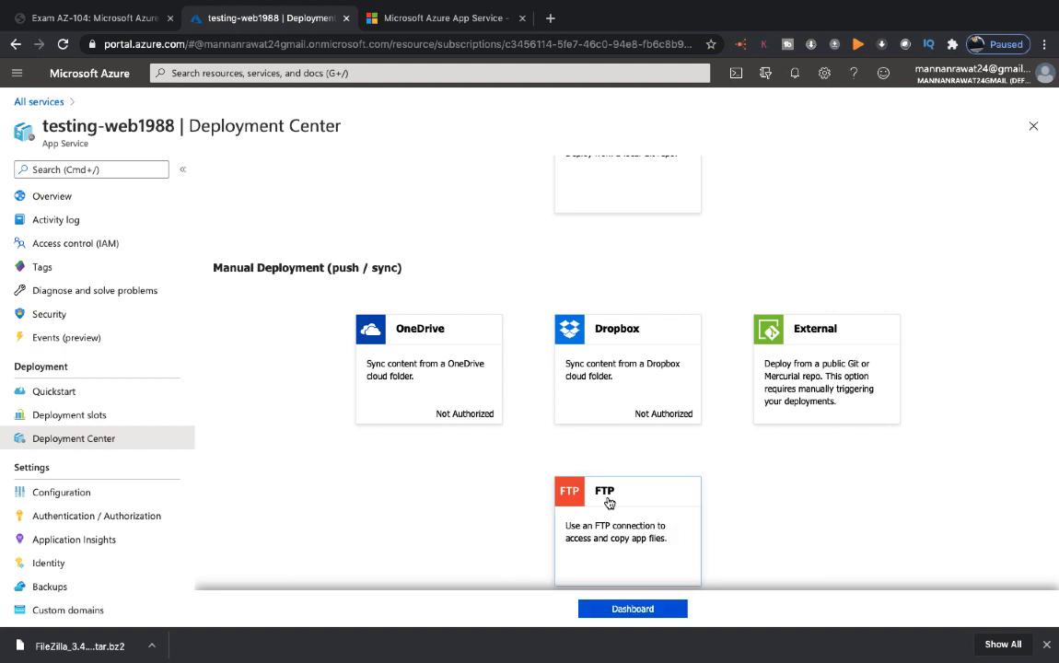
pyautogui.click(632, 610)
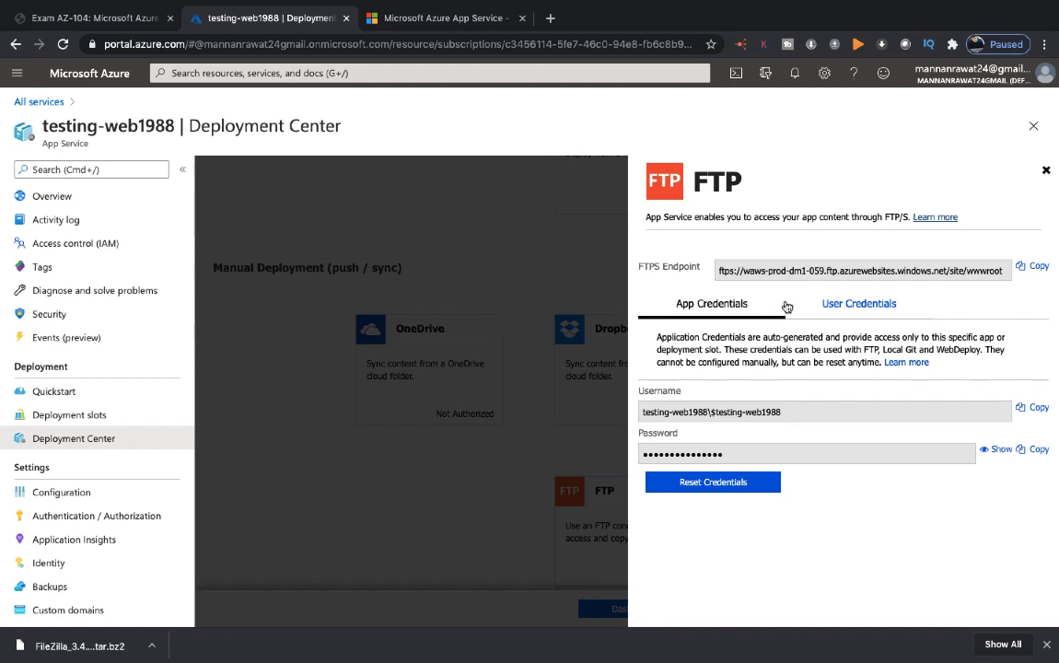
pyautogui.click(858, 305)
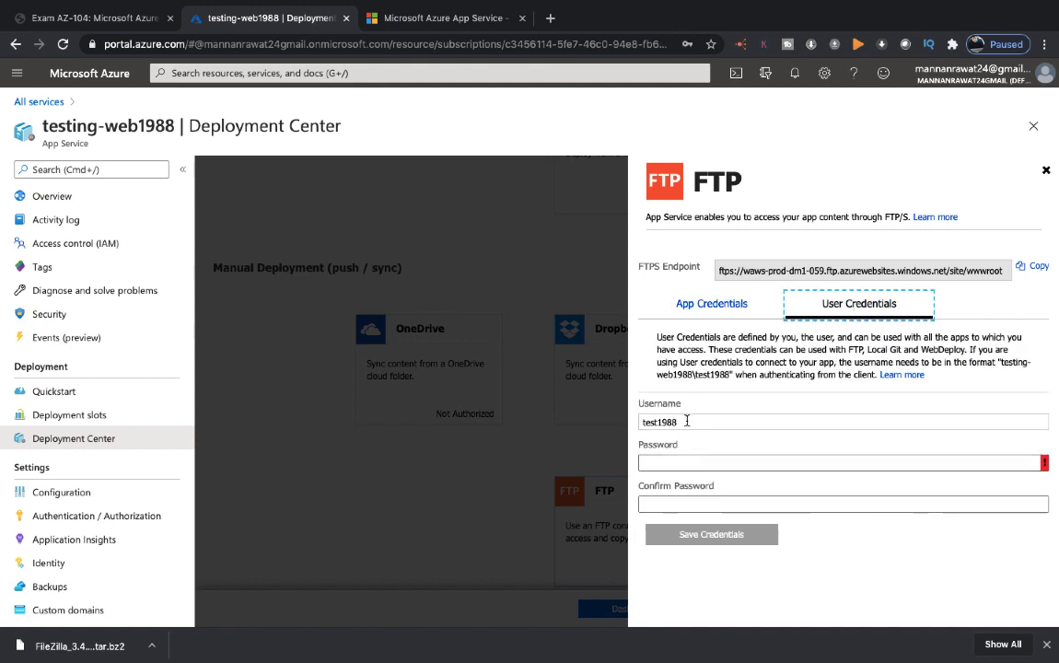
# Step: Try to set a password for the FTP user test1988 by filling in the Password and Confirm Password fields
pyautogui.click(663, 465)
pyautogui.write('T')
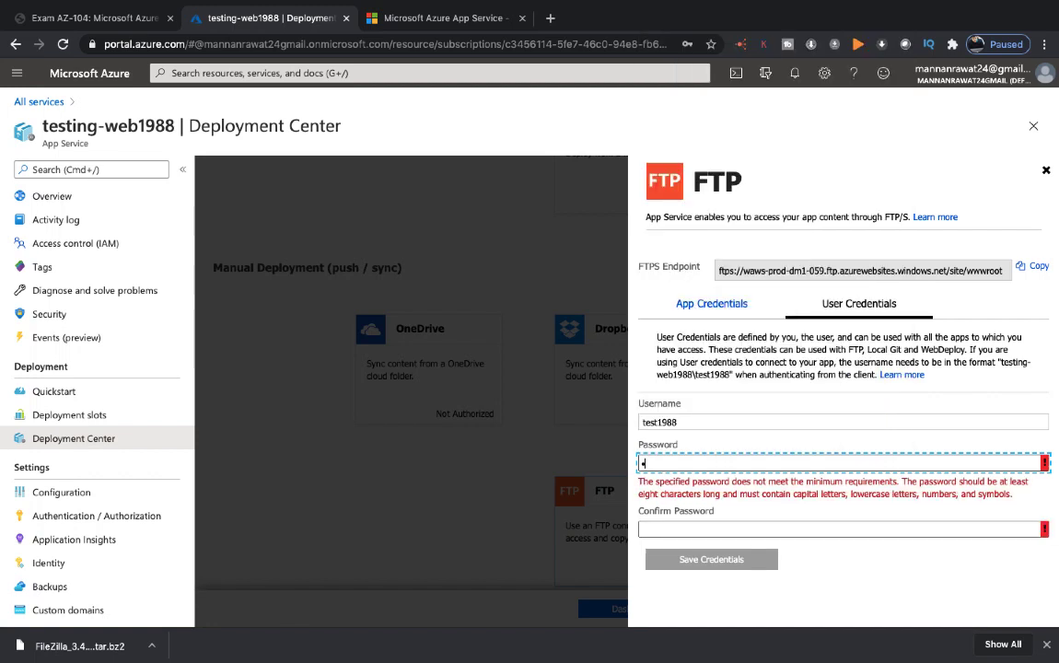
pyautogui.write('••••••••')
pyautogui.press('Tab')
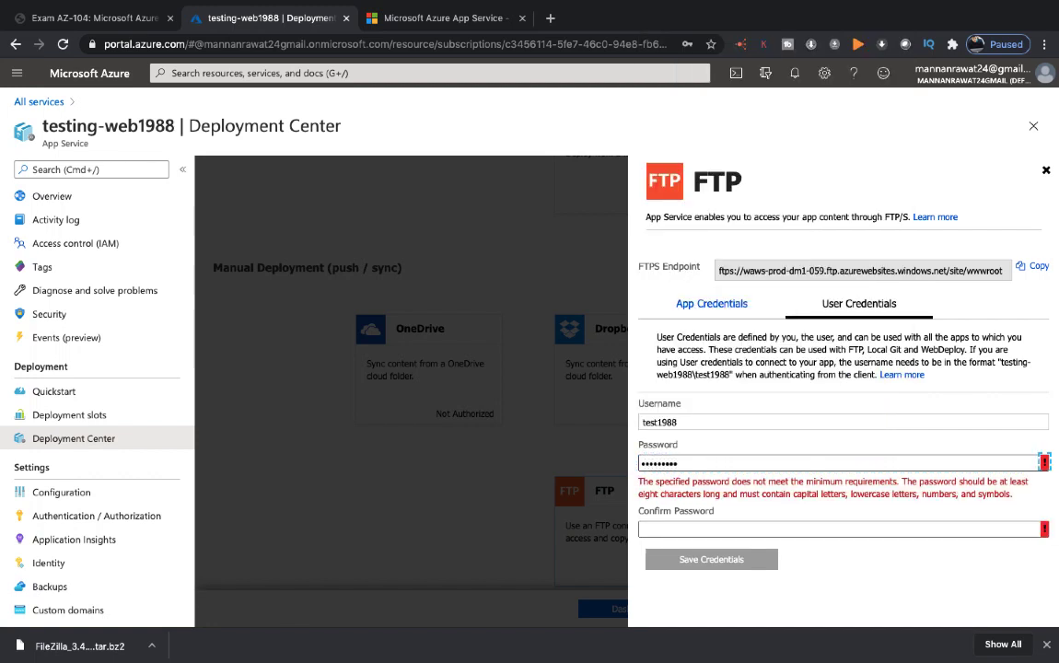
pyautogui.click(664, 527)
pyautogui.write('T')
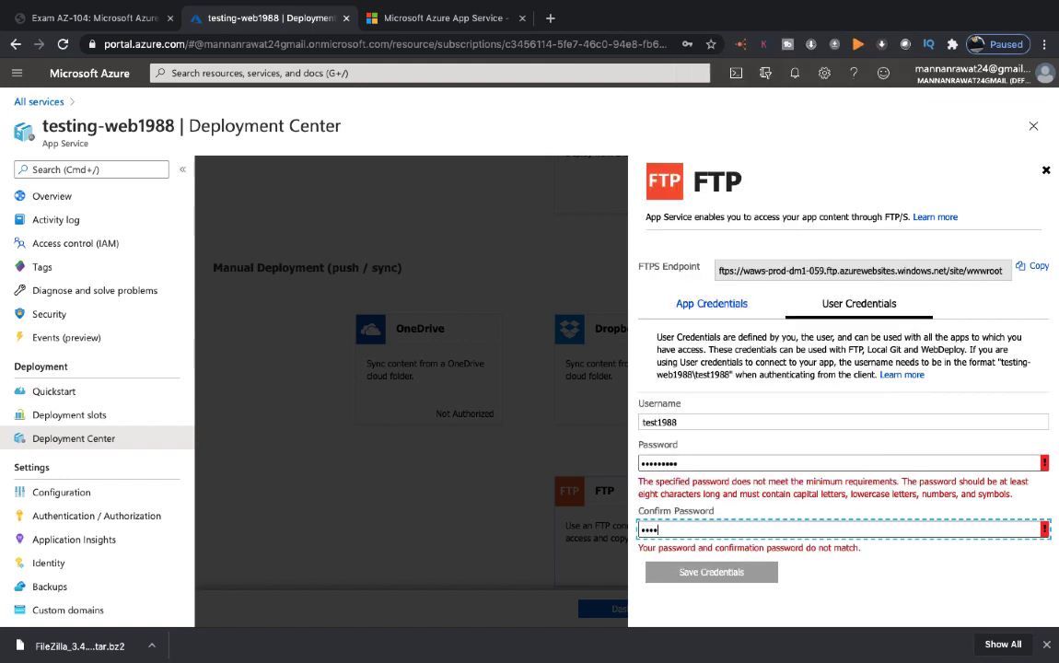
pyautogui.write('••••••••')
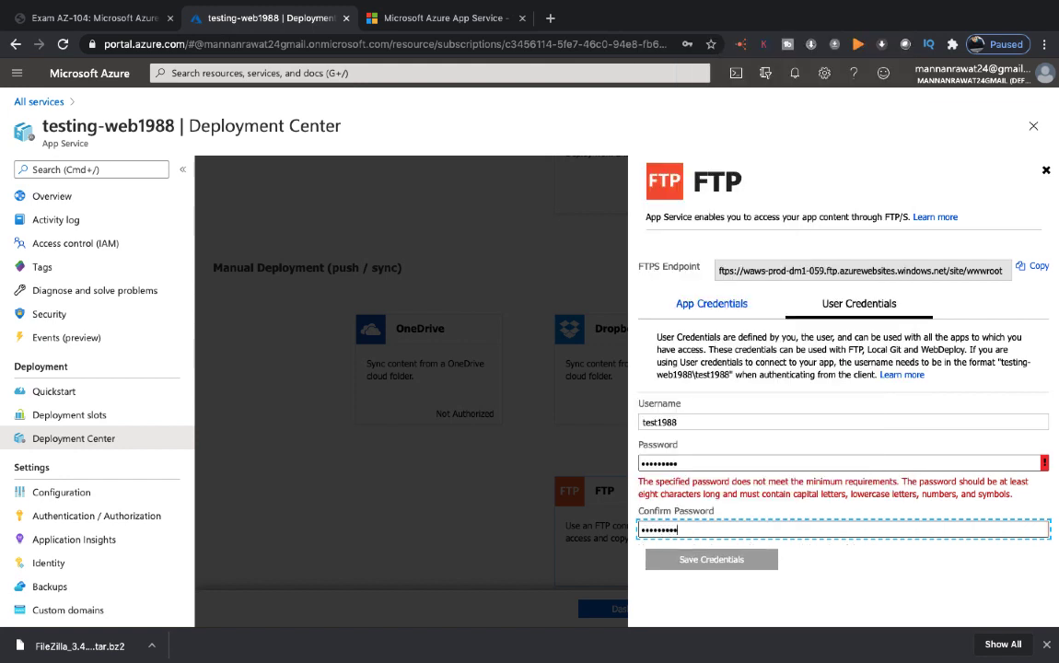
pyautogui.click(870, 599)
# Step: Try to replace the entry in the FTP user's Password field with a re-entered password
pyautogui.moveTo(685, 463); pyautogui.dragTo(560, 467)
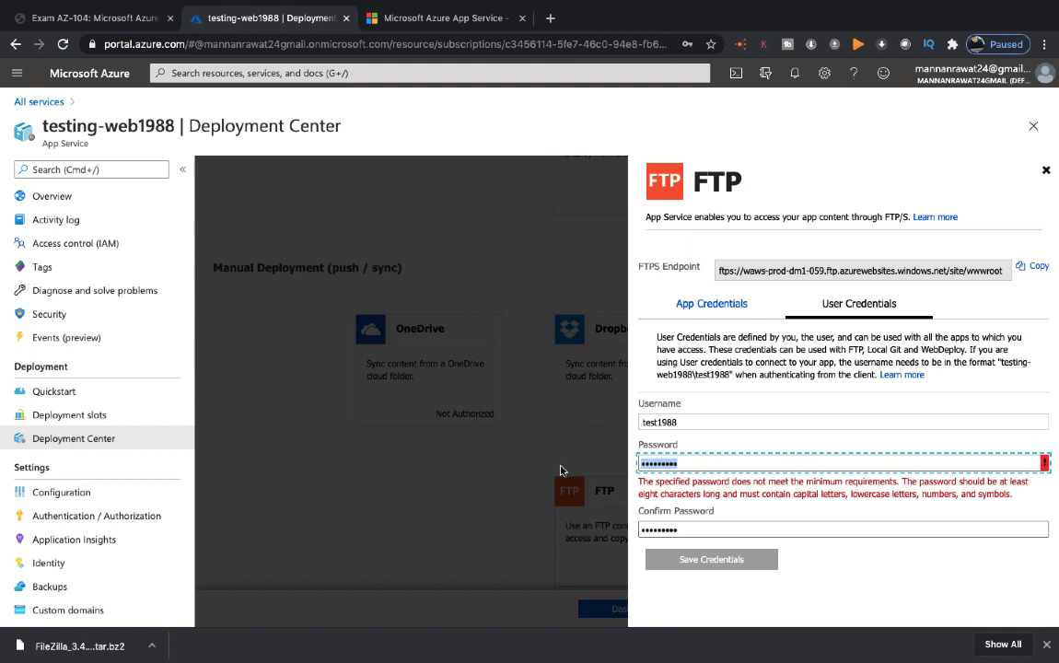
pyautogui.write('••••••••')
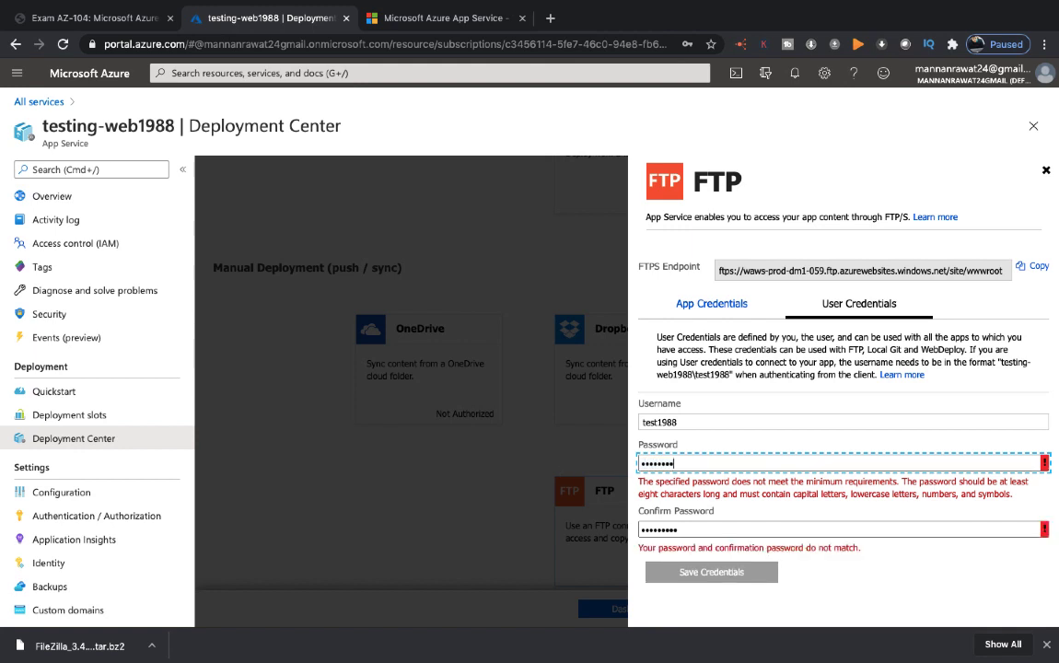
pyautogui.write('•')
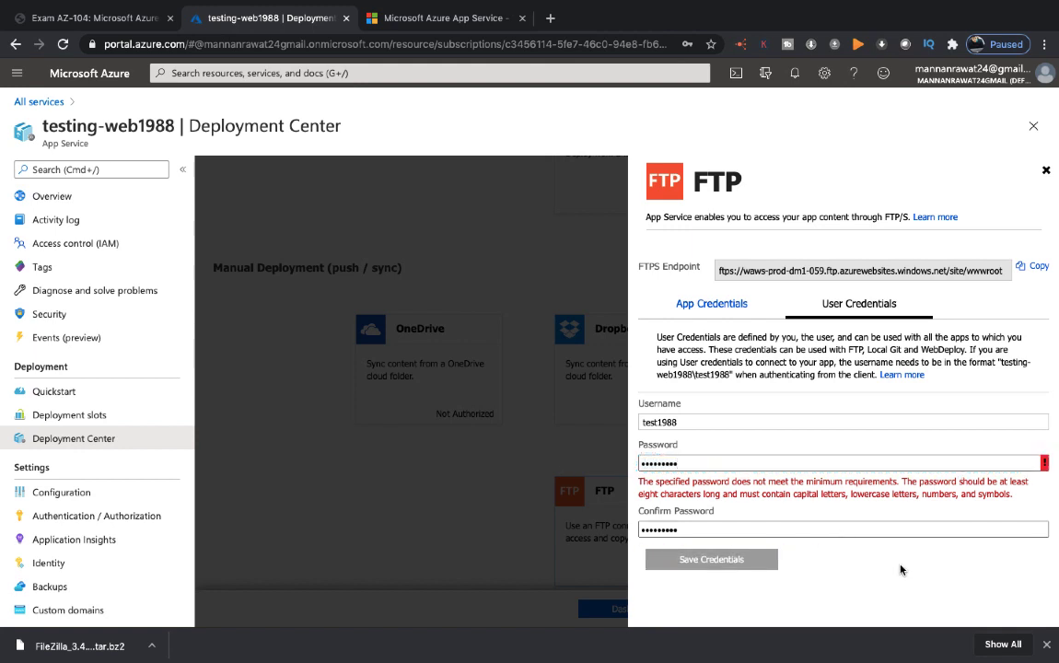
pyautogui.click(850, 531)
# Step: Enter a longer password for the FTP user test1988 in the Password and Confirm Password fields and save the credentials
pyautogui.moveTo(682, 463); pyautogui.dragTo(549, 462)
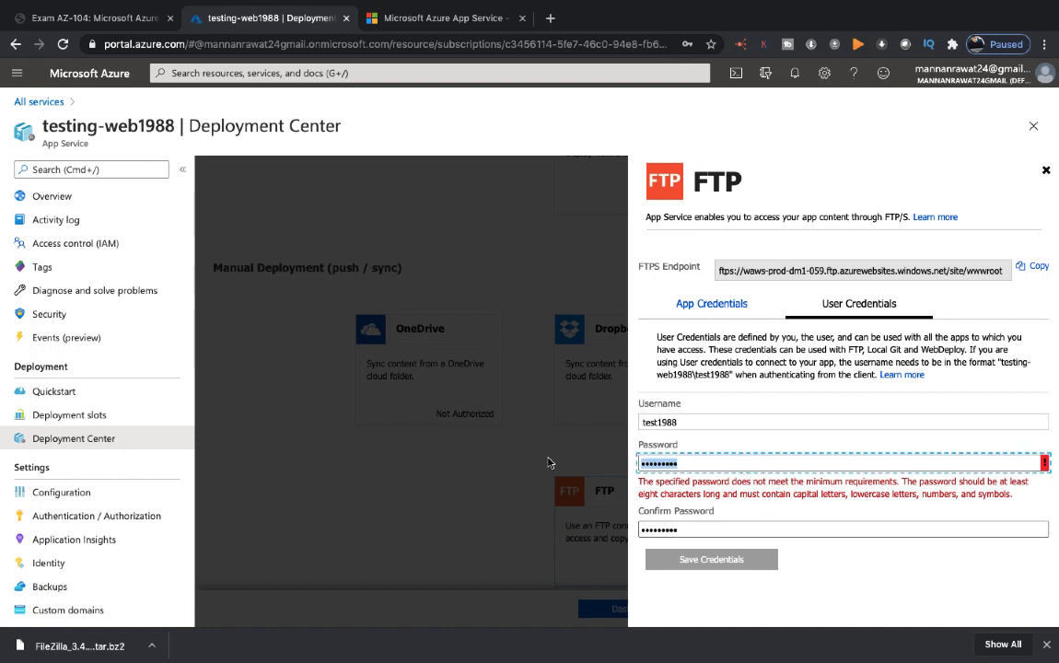
pyautogui.write('•')
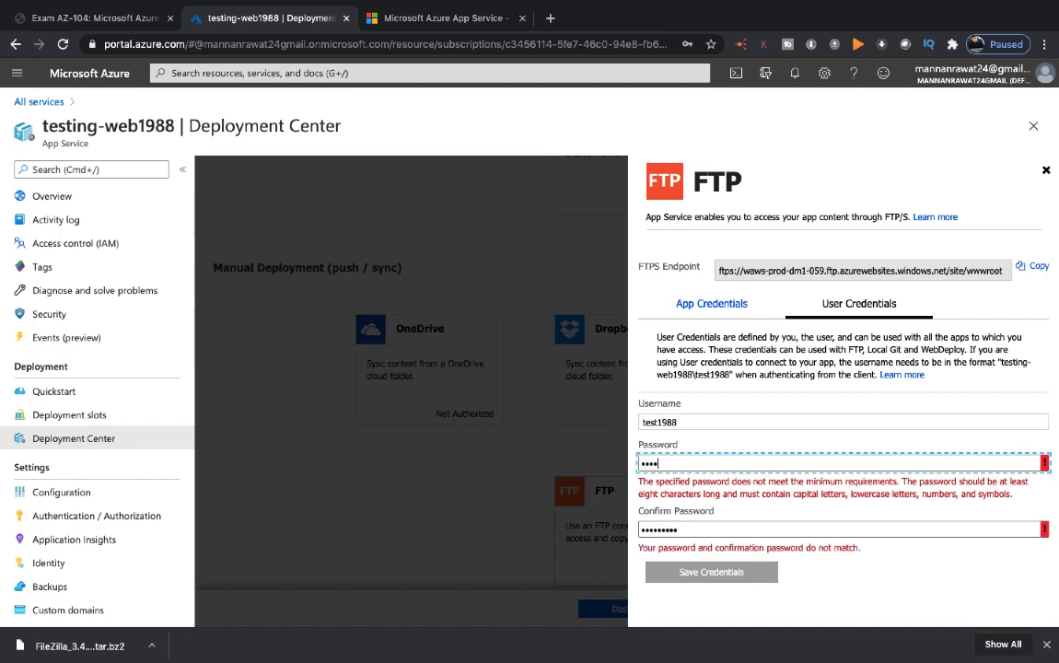
pyautogui.write('••••••••')
pyautogui.press('Tab')
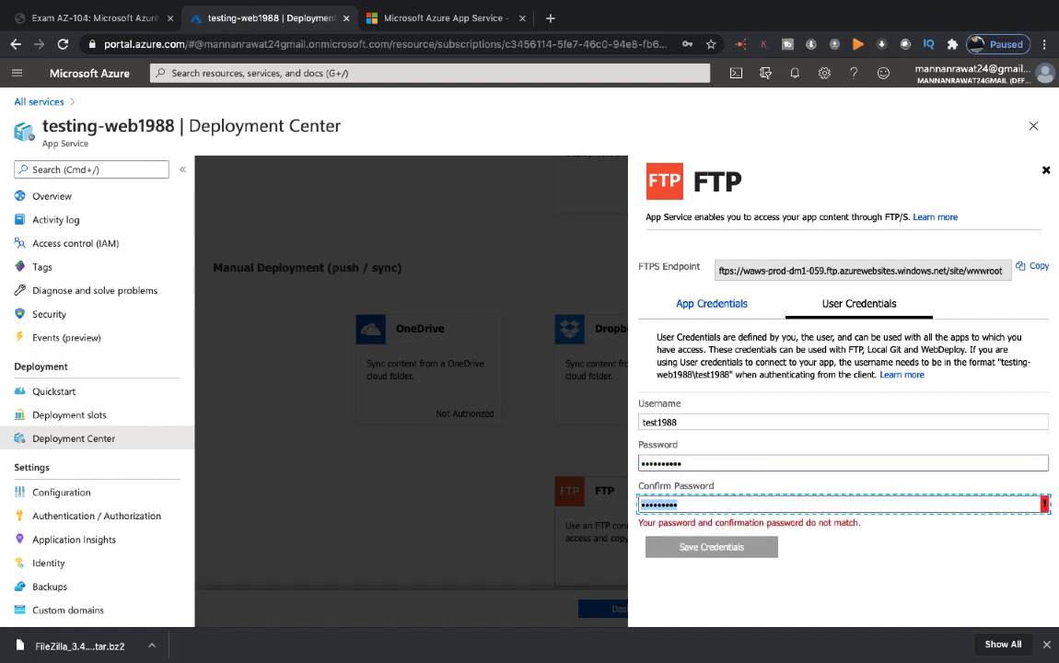
pyautogui.write('•••••••••••')
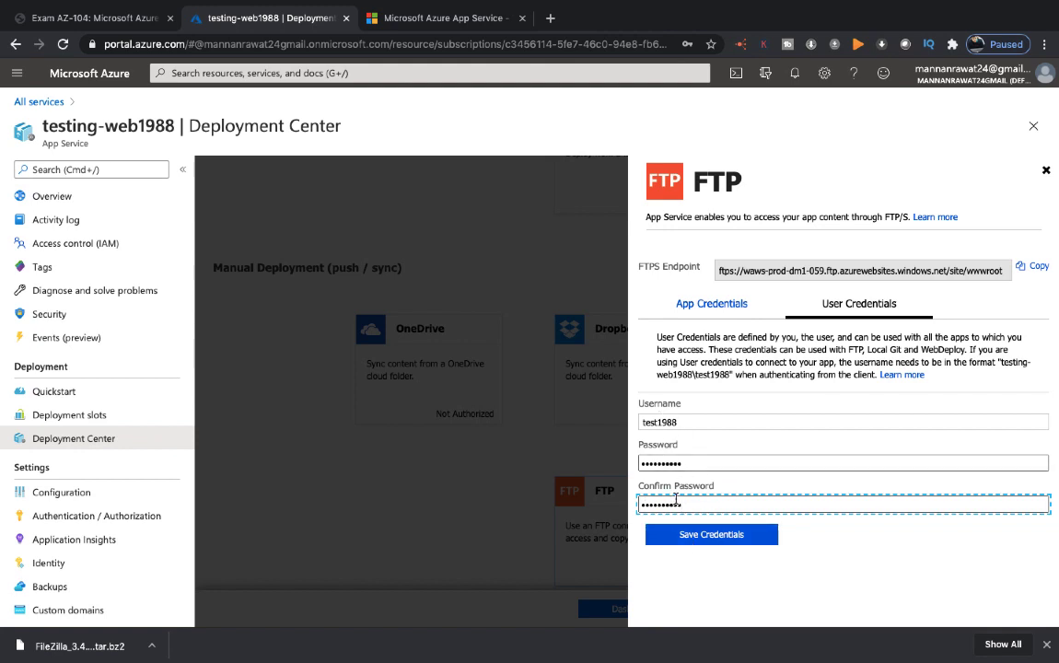
pyautogui.click(705, 536)
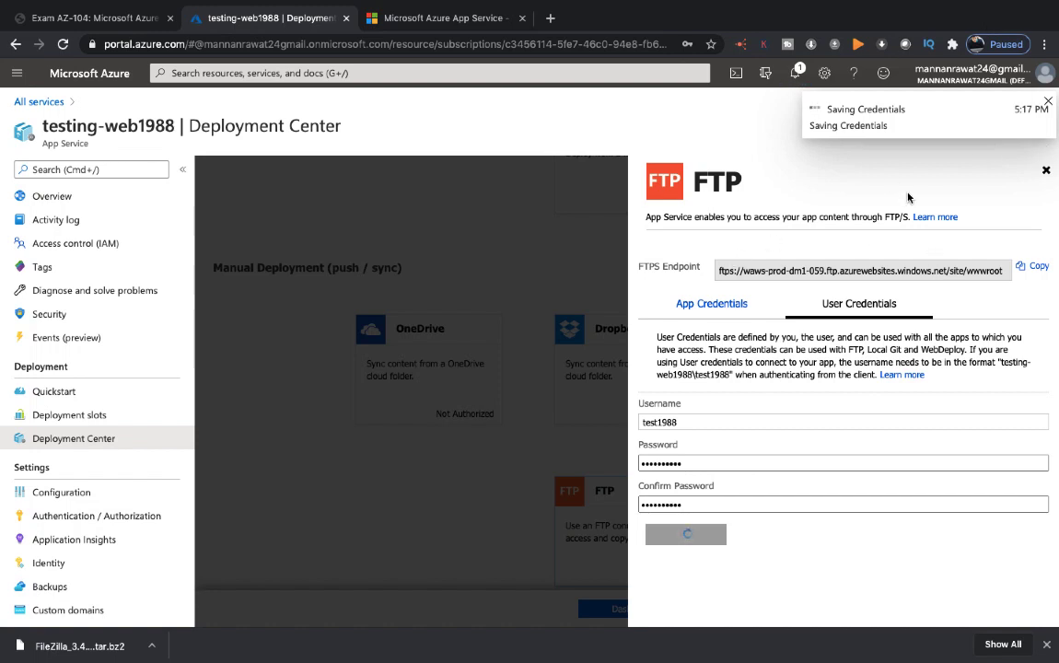
pyautogui.hotkey('ctrl', 'Left')
pyautogui.hotkey('ctrl', 'Left')
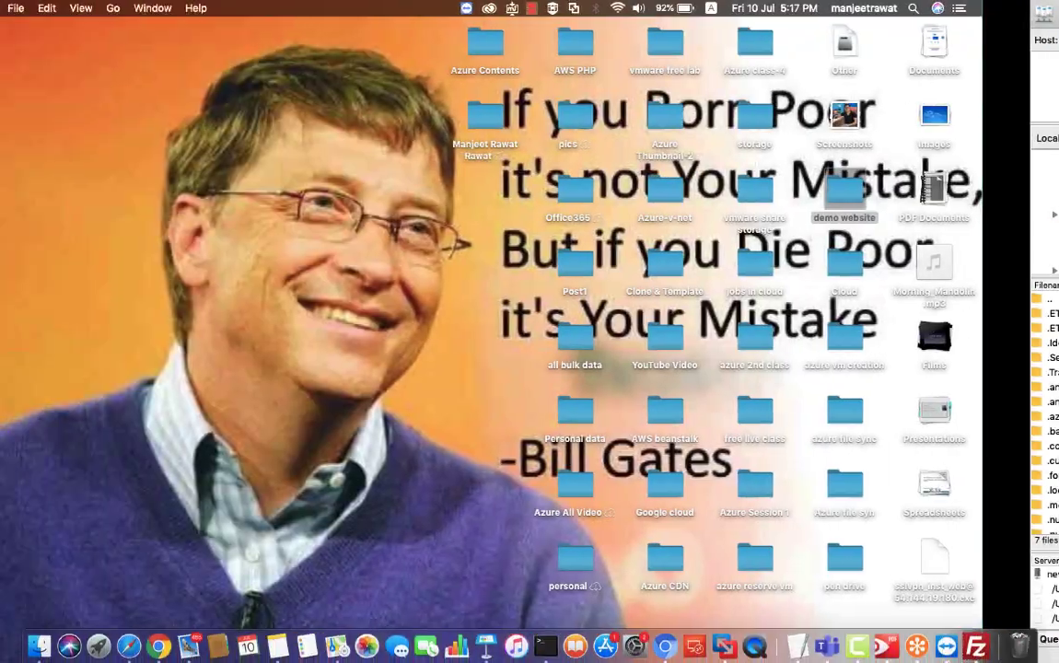
pyautogui.rightClick(856, 645)
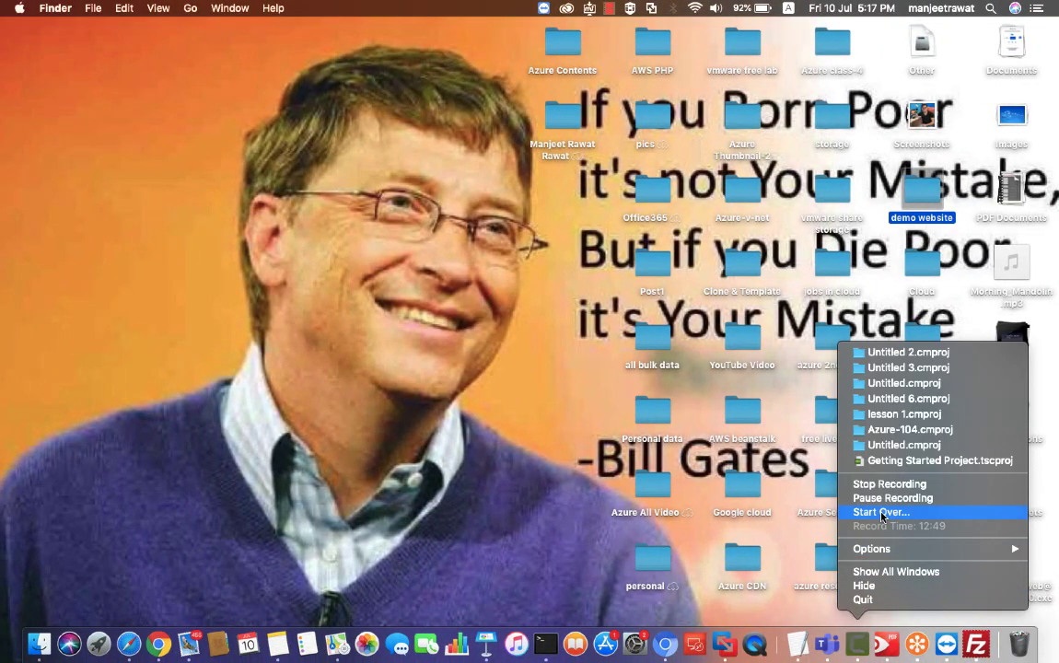
pyautogui.click(884, 498)
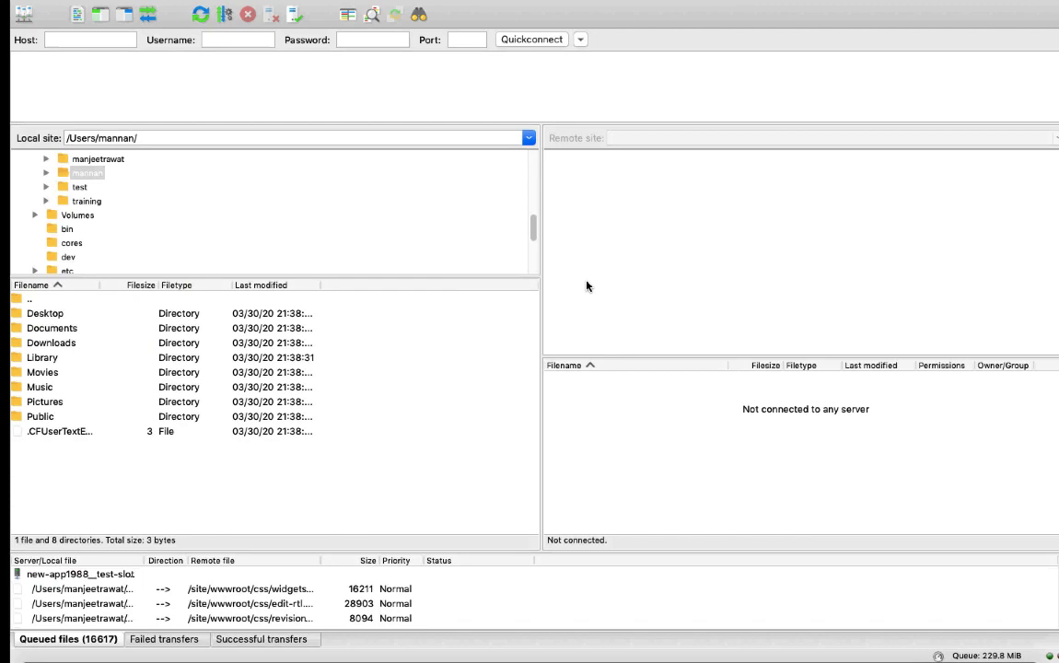
pyautogui.hotkey('ctrl', 'Right')
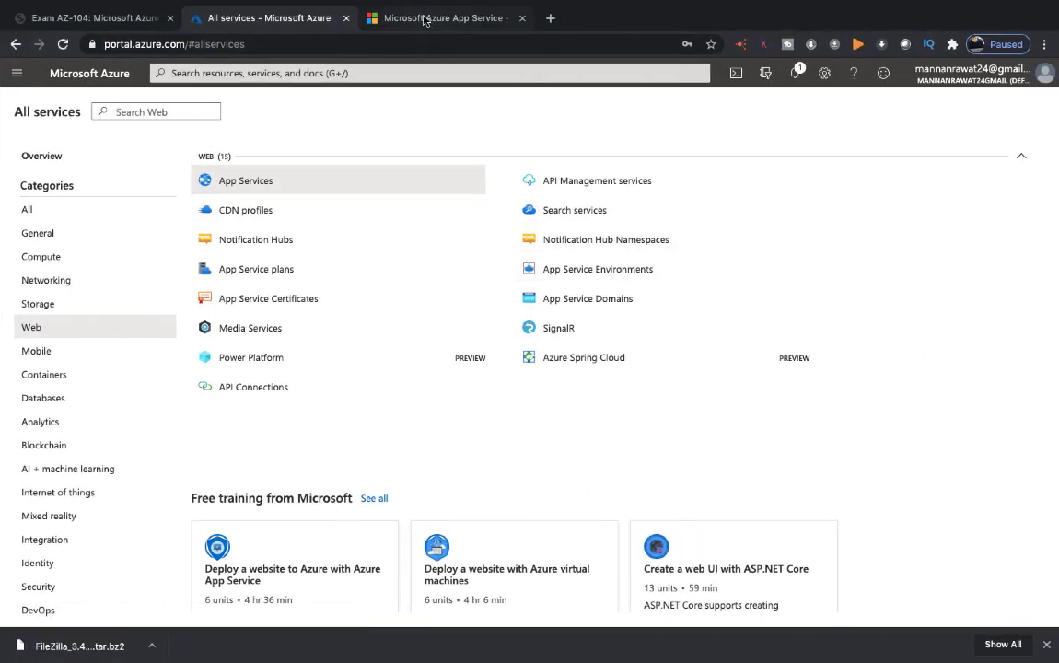
# Step: Close the website's browser tab and reopen the testing-web1988 overview from the App Services list
pyautogui.click(426, 20)
pyautogui.click(262, 20)
pyautogui.click(241, 190)
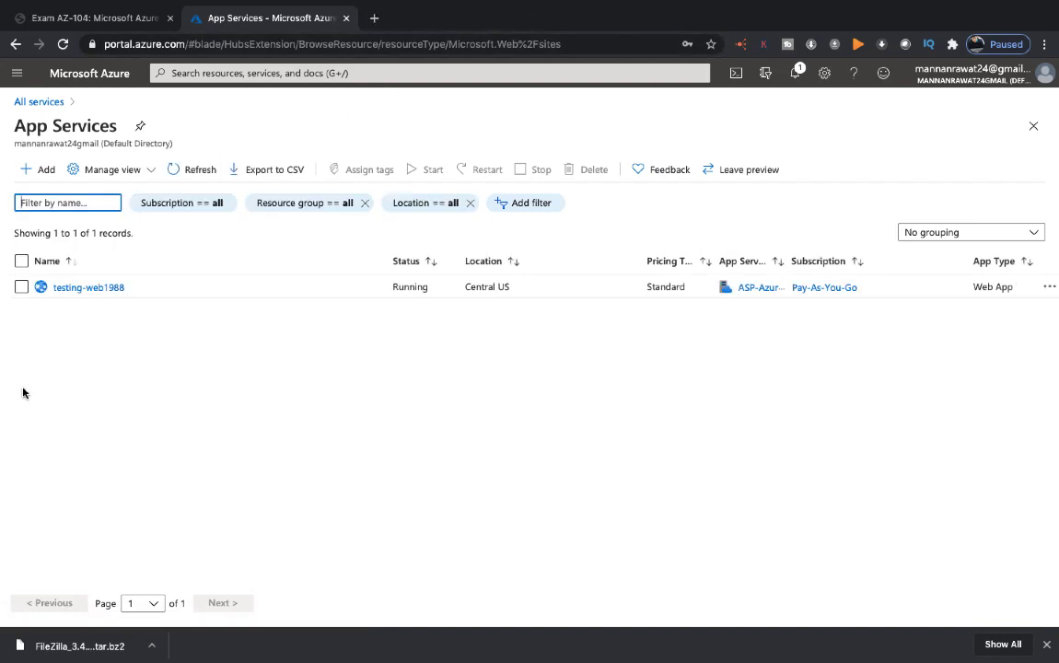
pyautogui.doubleClick(75, 287)
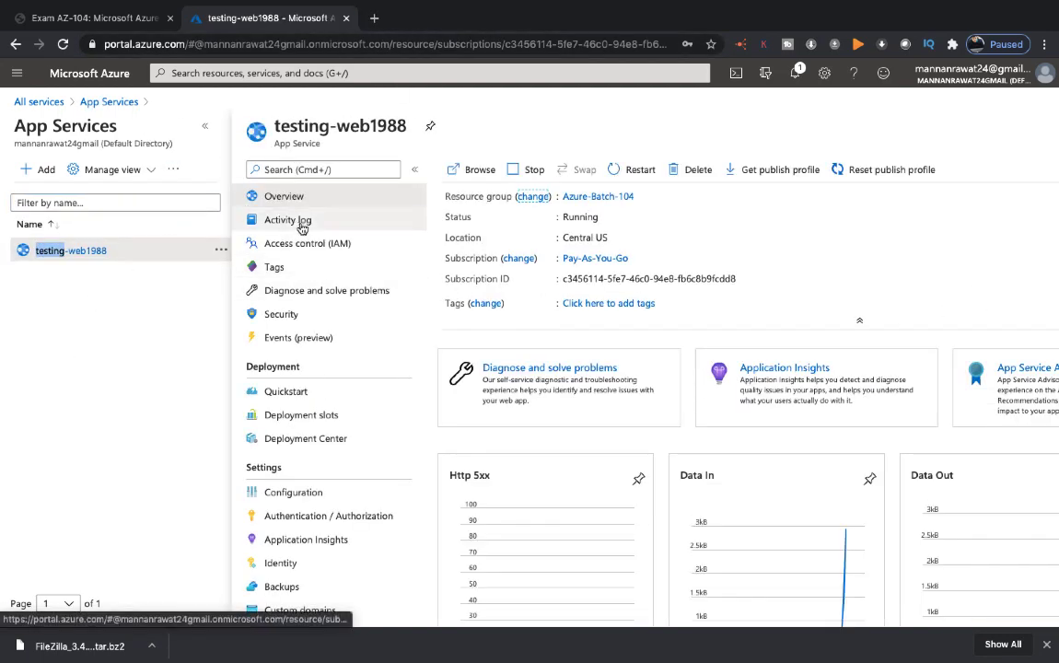
pyautogui.click(319, 444)
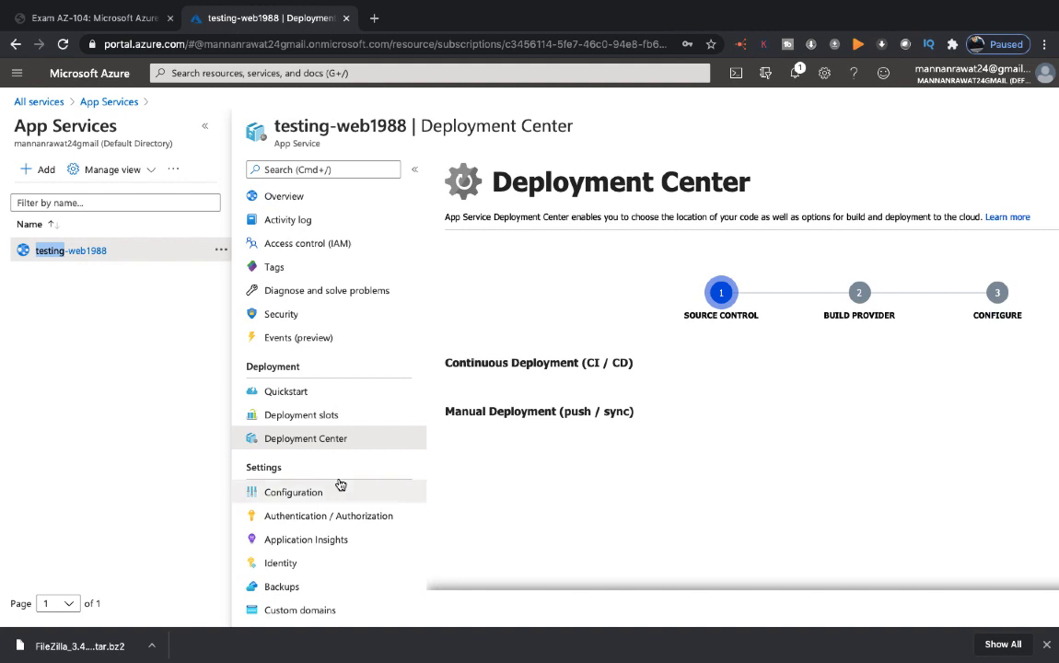
pyautogui.click(285, 197)
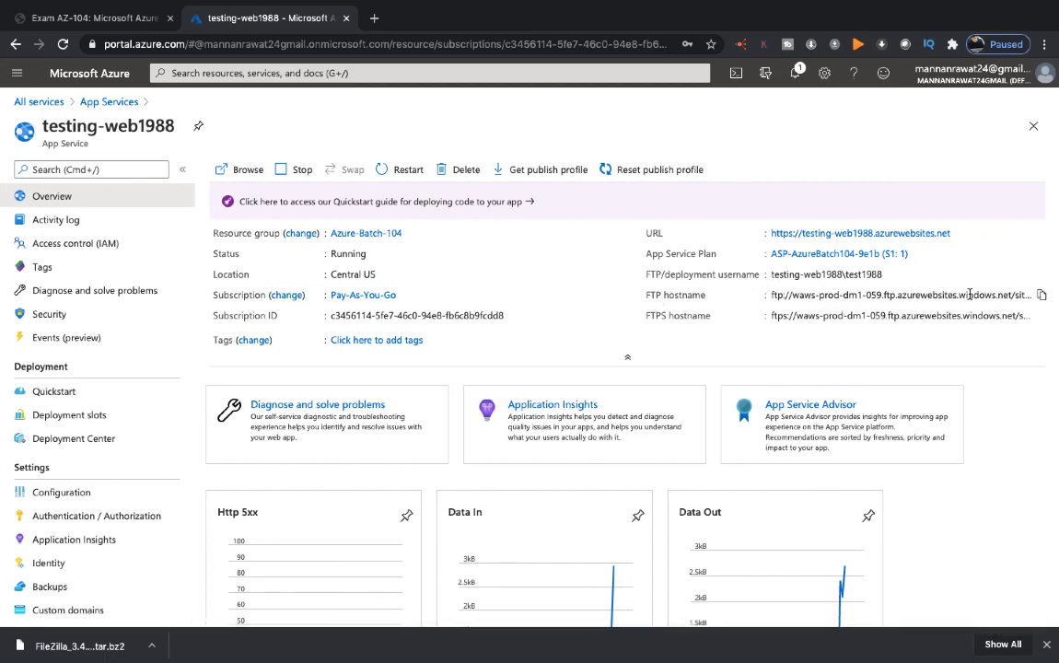
# Step: Copy the FTP hostname of testing-web1988 from the Azure portal into the Host field of FileZilla
pyautogui.click(1036, 297)
pyautogui.hotkey('ctrl', 'Right')
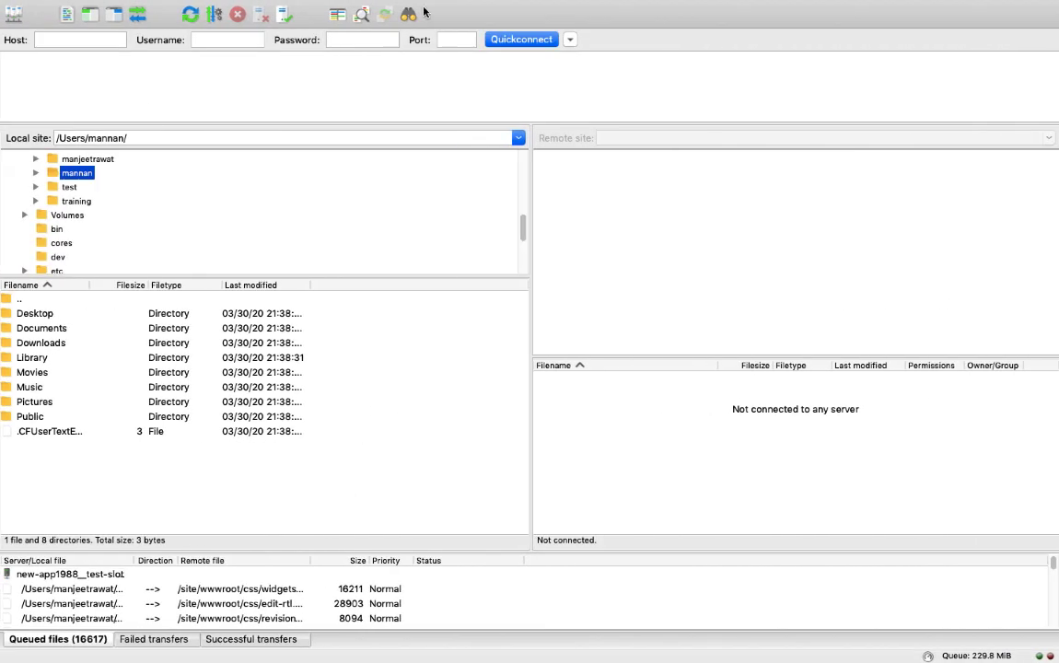
pyautogui.click(96, 40)
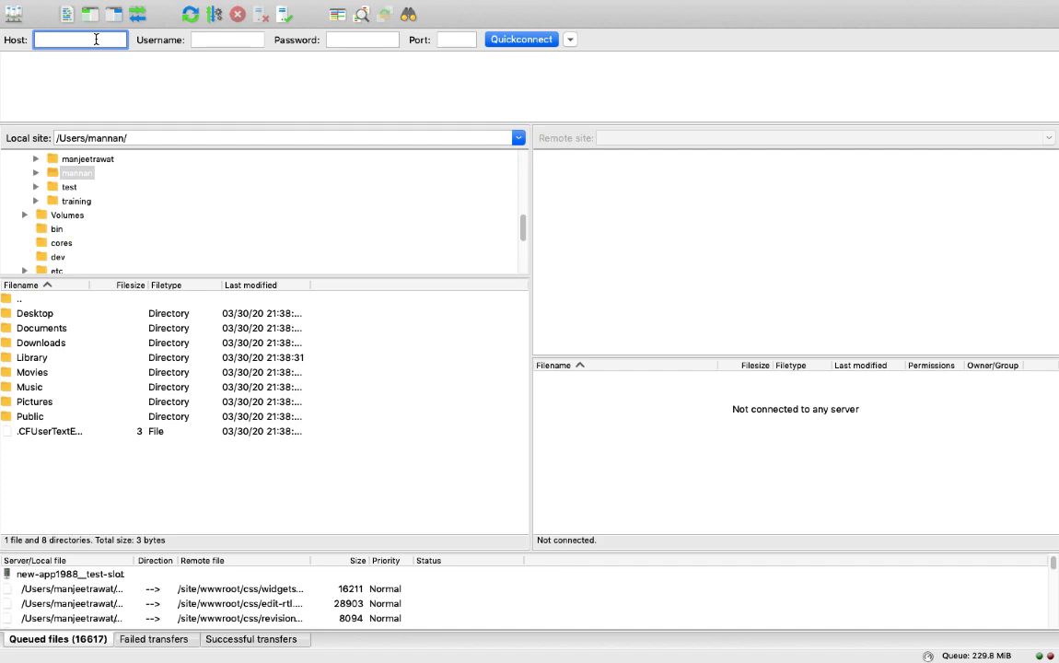
pyautogui.press('super+v')
# Step: Copy the FTP/deployment username from the Azure portal into FileZilla's Username field
pyautogui.hotkey('ctrl', 'Left')
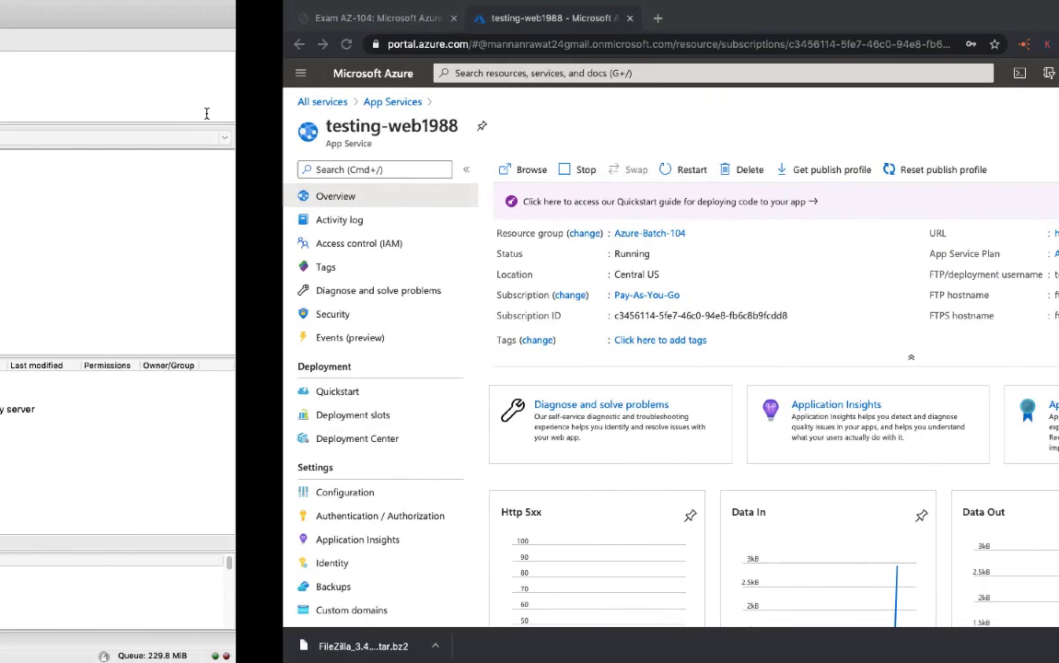
pyautogui.click(891, 276)
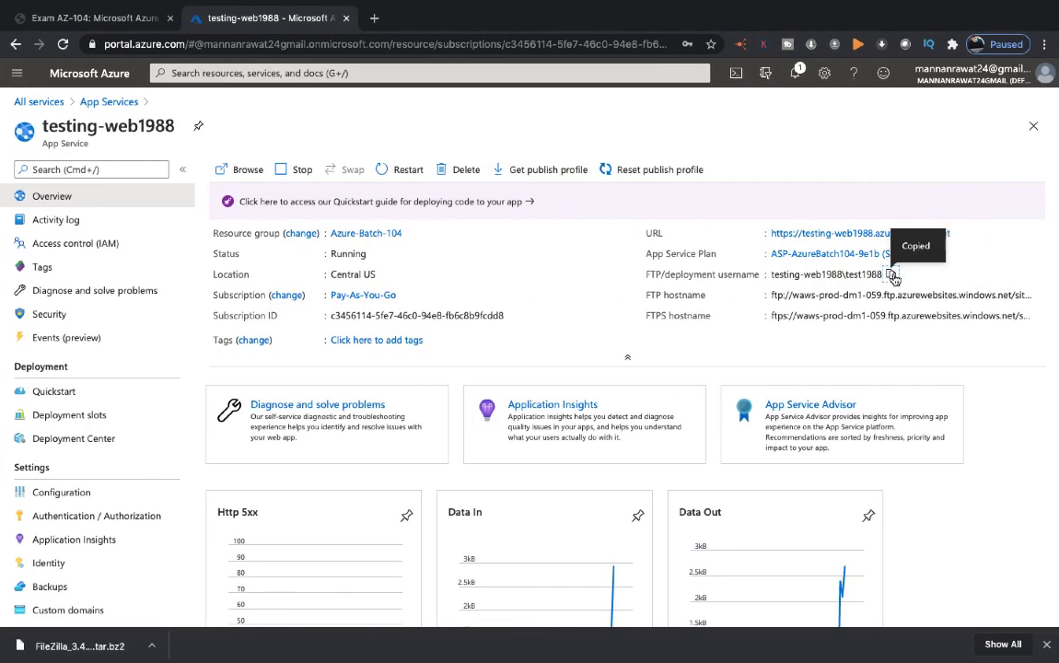
pyautogui.hotkey('ctrl', 'Right')
pyautogui.click(228, 40)
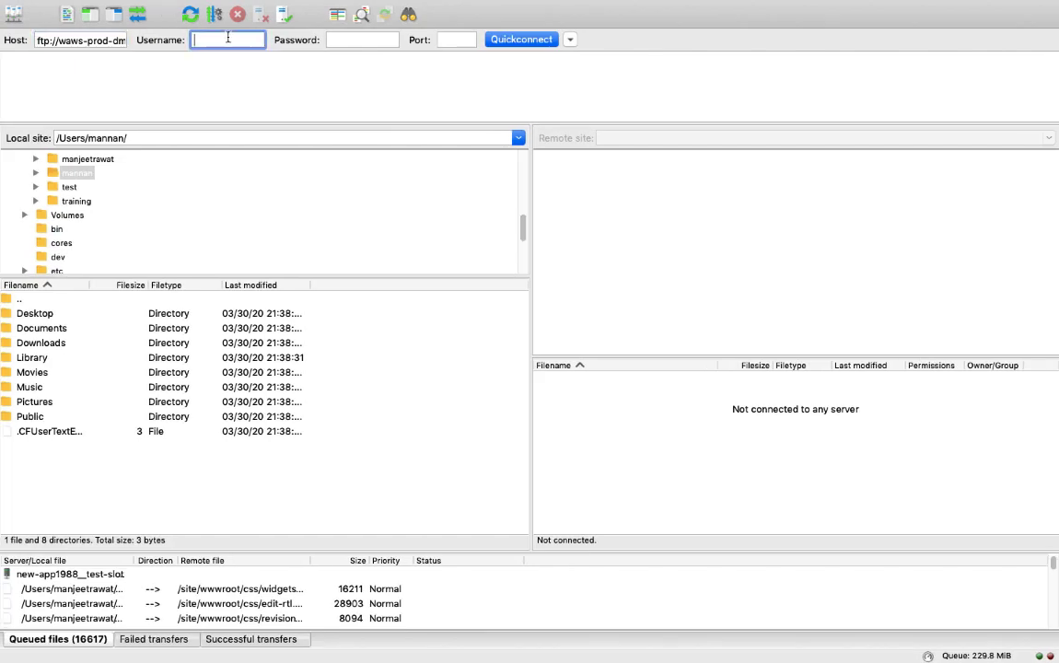
pyautogui.press('super+v')
# Step: Enter the FTP password in the Password field, set the port to 21 and connect to the server
pyautogui.click(355, 38)
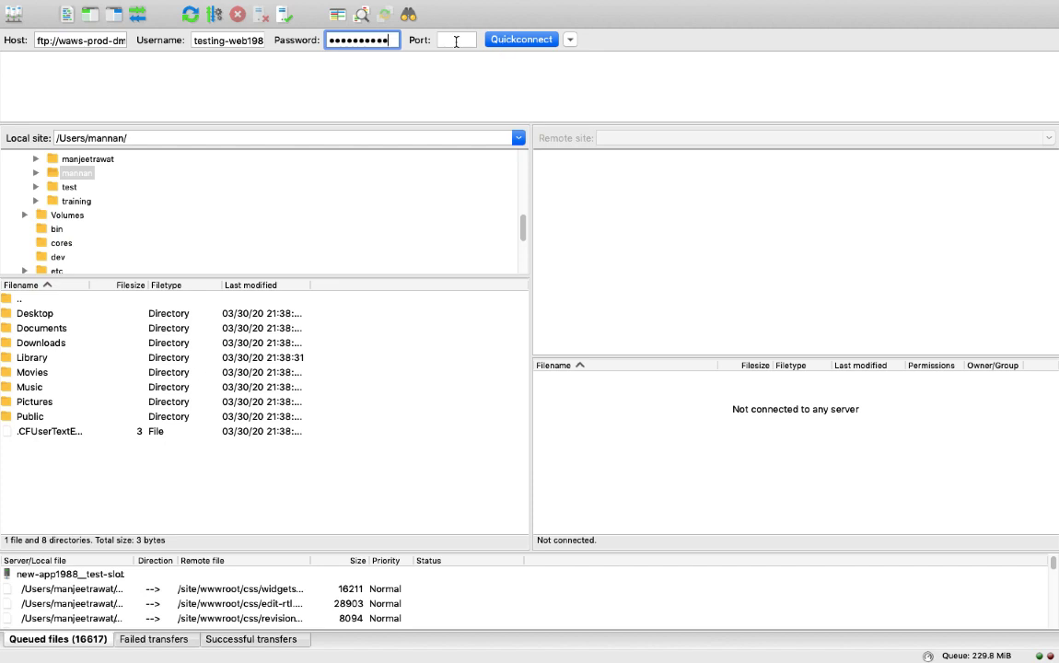
pyautogui.click(456, 41)
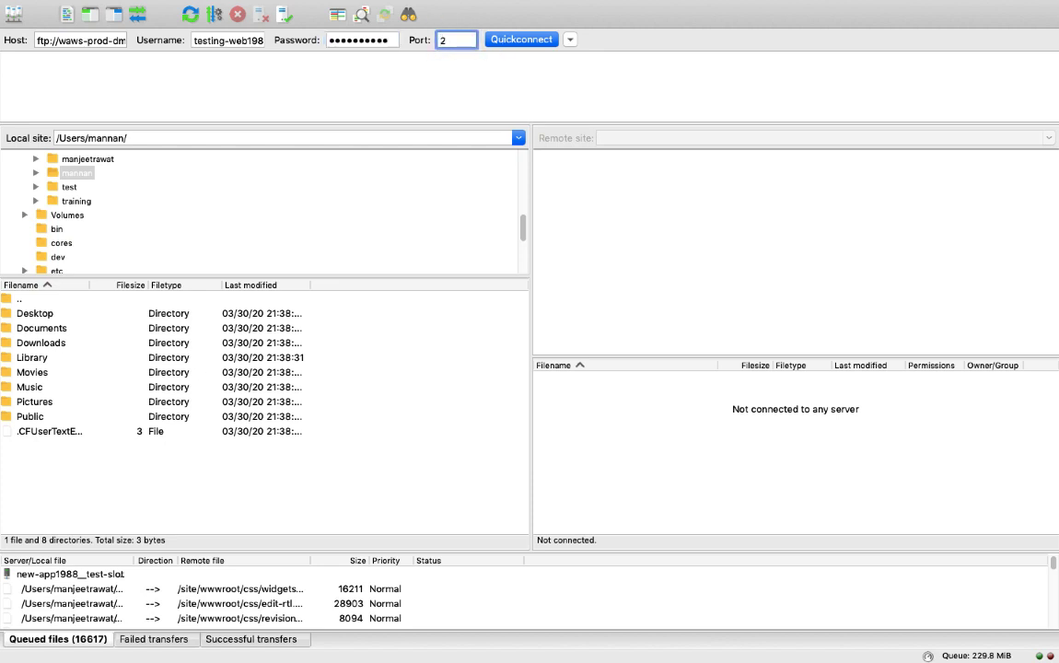
pyautogui.write('1')
pyautogui.click(520, 40)
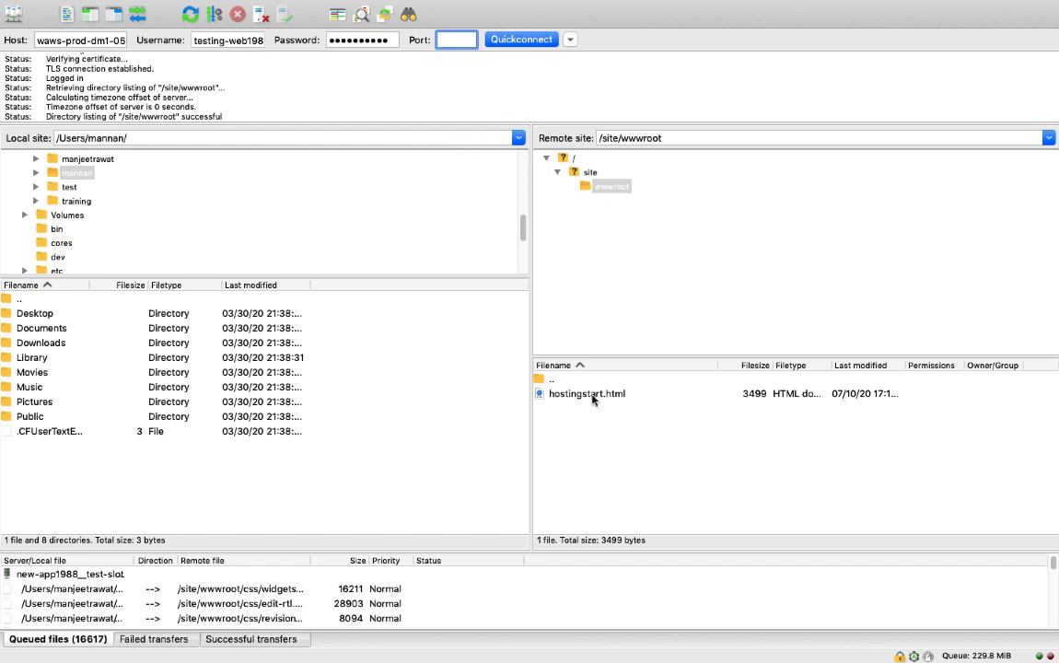
# Step: In the Azure portal, reopen the testing-web1988 overview from App Services and open the app's URL in a new tab
pyautogui.hotkey('ctrl', 'Right')
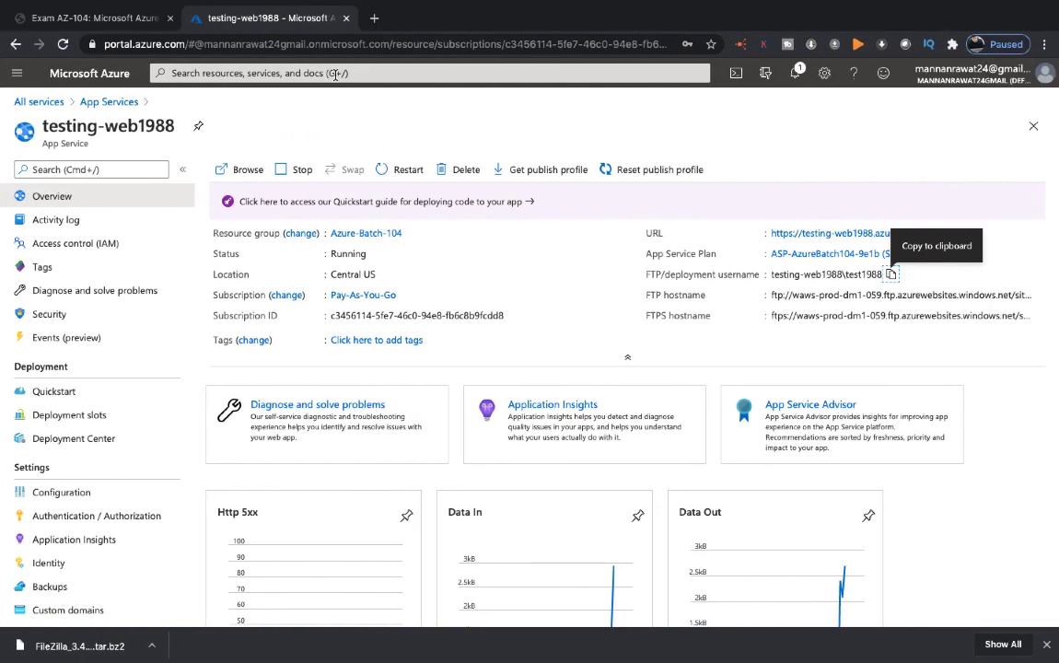
pyautogui.click(756, 365)
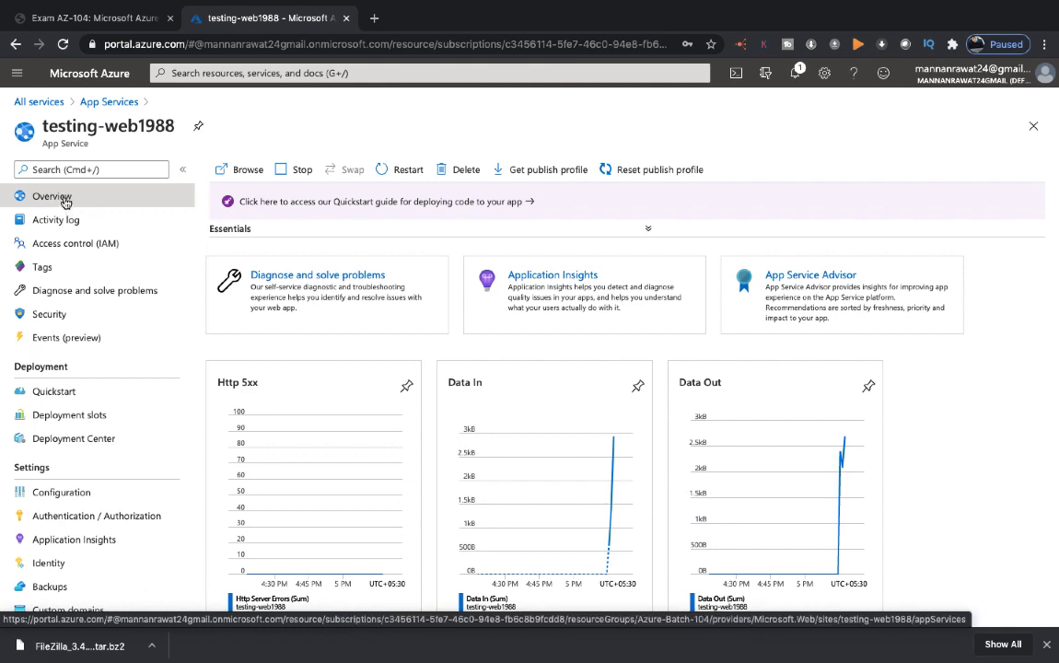
pyautogui.click(106, 102)
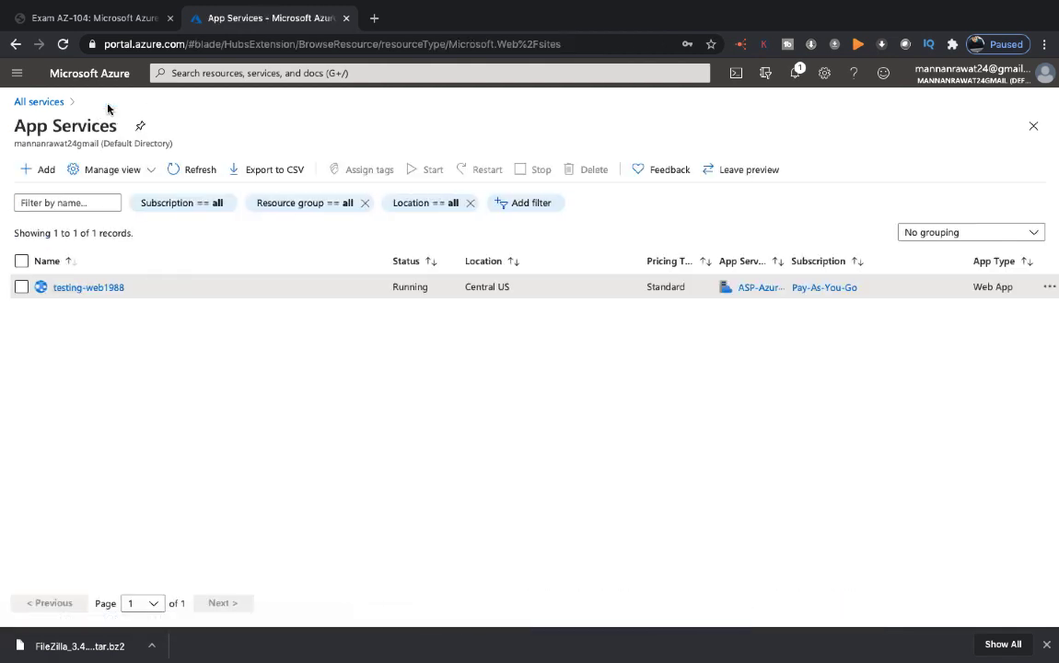
pyautogui.click(83, 287)
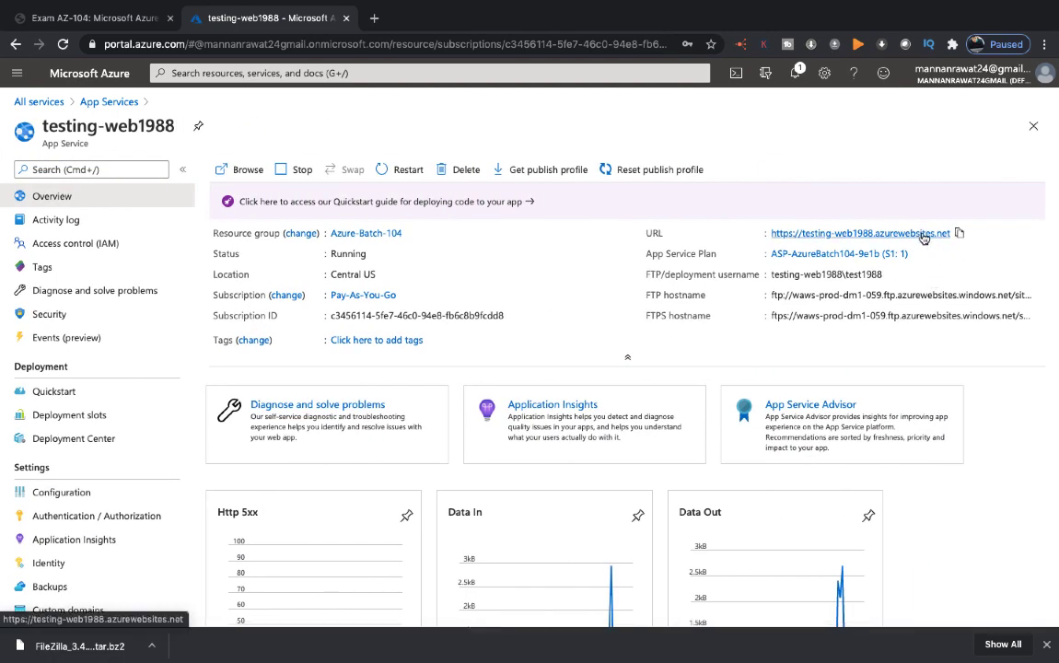
pyautogui.rightClick(923, 234)
pyautogui.click(737, 236)
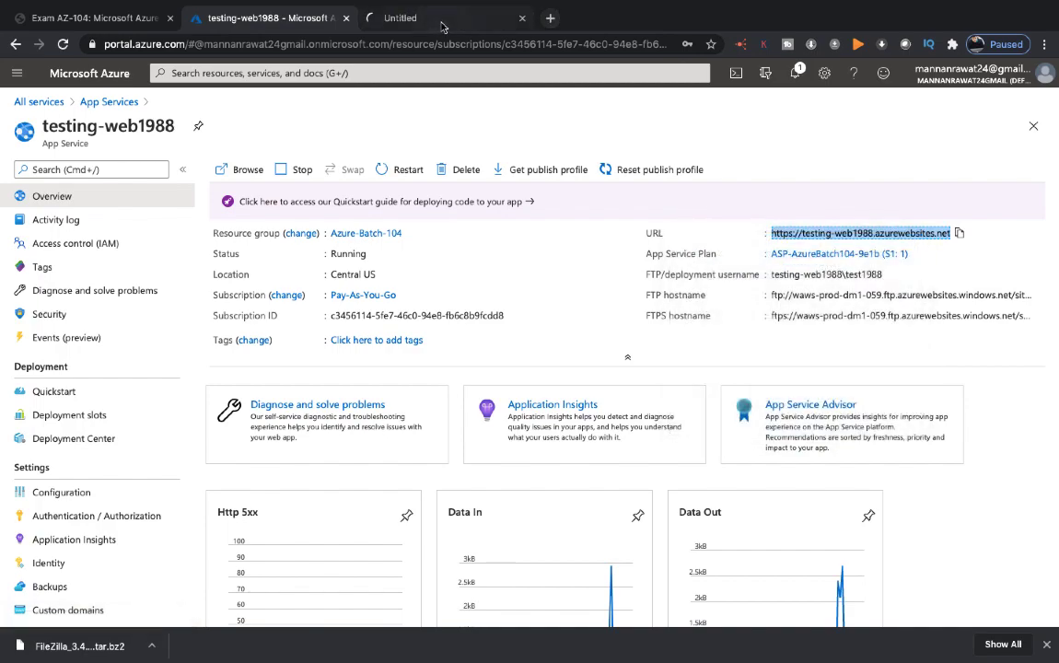
pyautogui.click(442, 26)
pyautogui.hotkey('ctrl', 'Left')
pyautogui.hotkey('ctrl', 'Left')
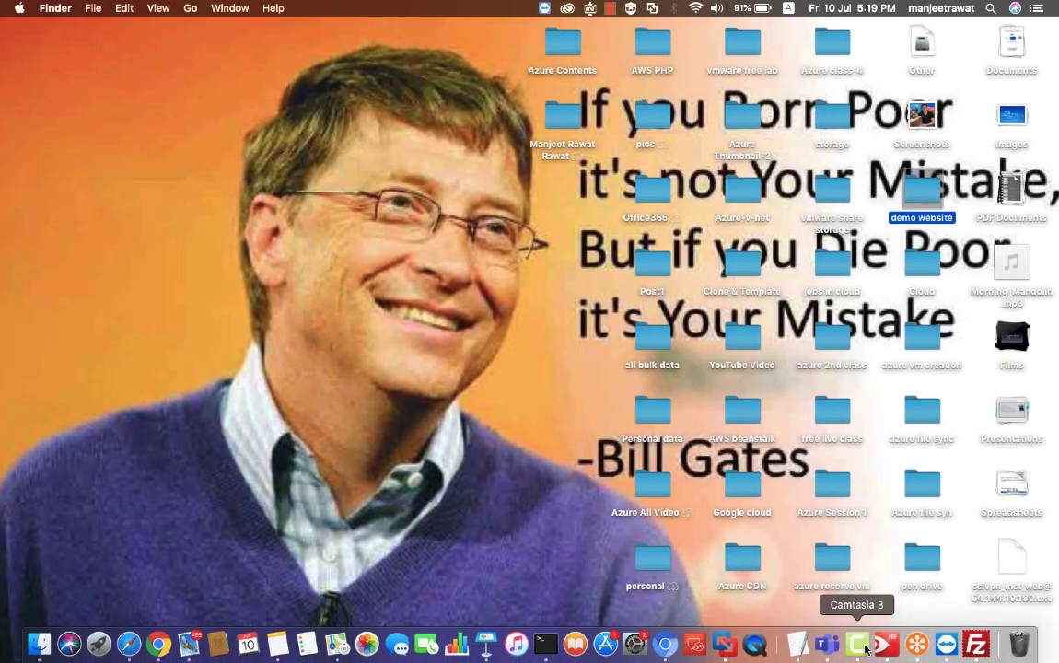
pyautogui.rightClick(865, 649)
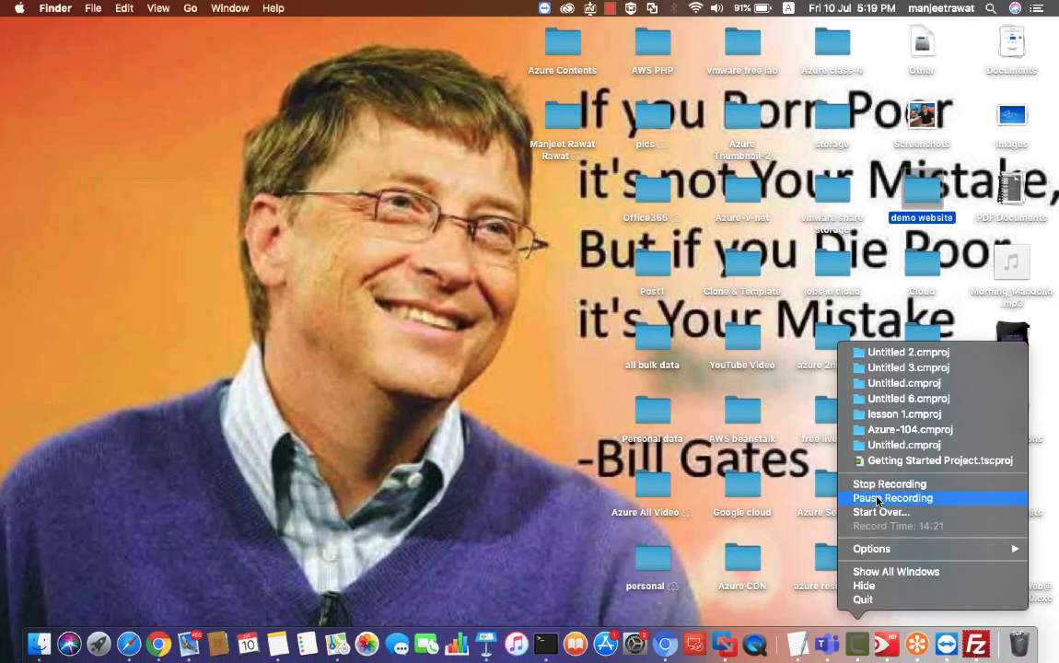
pyautogui.click(879, 498)
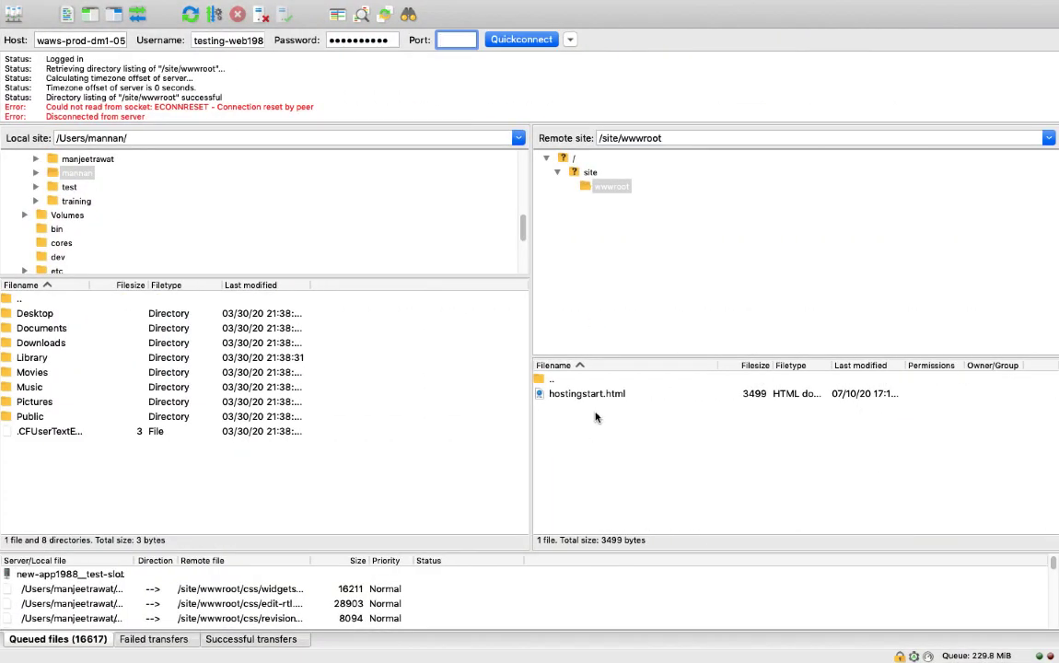
pyautogui.rightClick(569, 389)
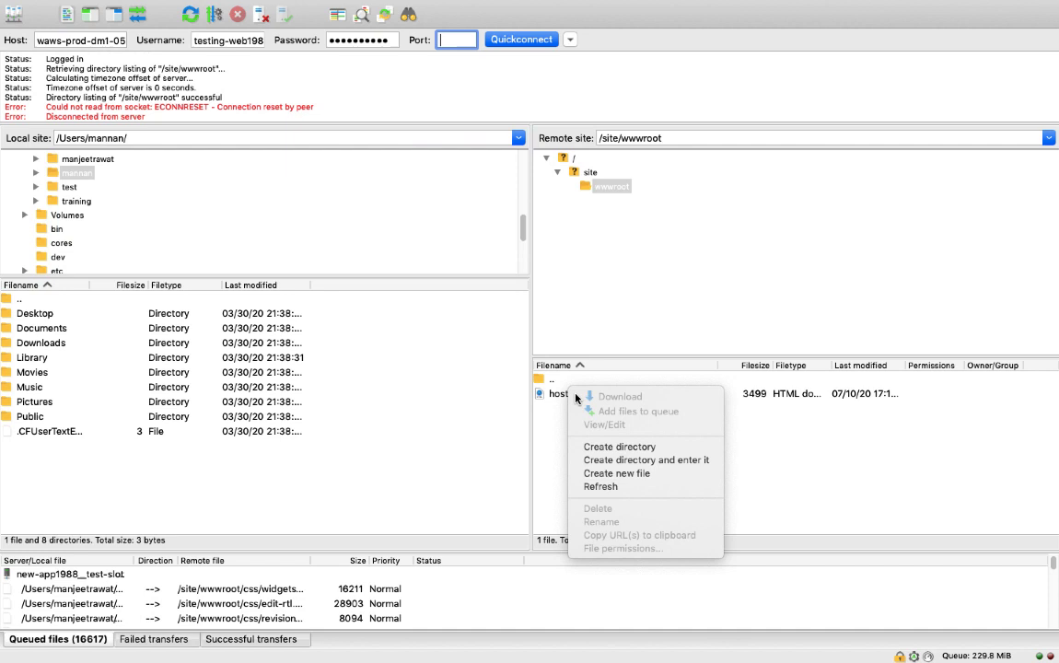
pyautogui.click(716, 473)
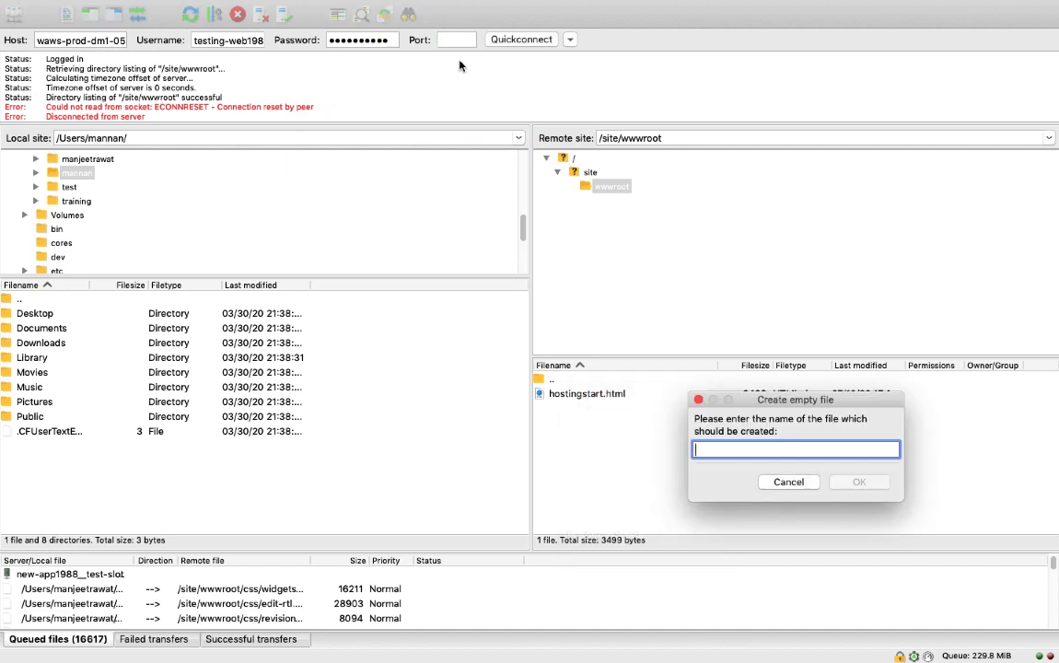
pyautogui.click(788, 481)
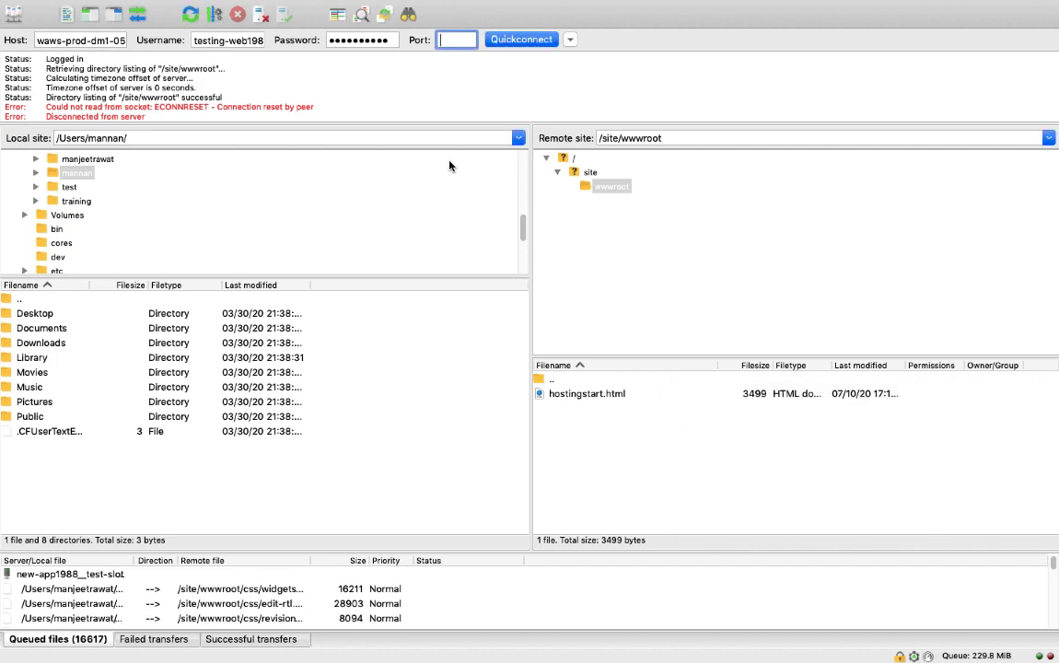
# Step: Reconnect to the FTP server on port 21 in the current tab, aborting the previous connection and always performing this action
pyautogui.write('21')
pyautogui.click(520, 39)
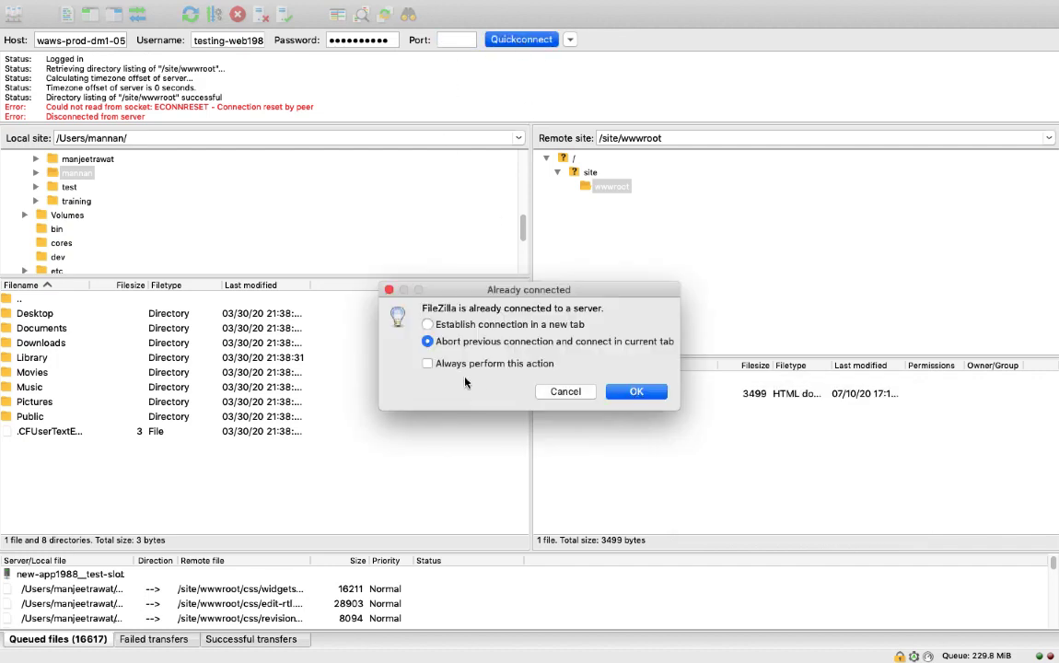
pyautogui.click(428, 363)
pyautogui.click(634, 391)
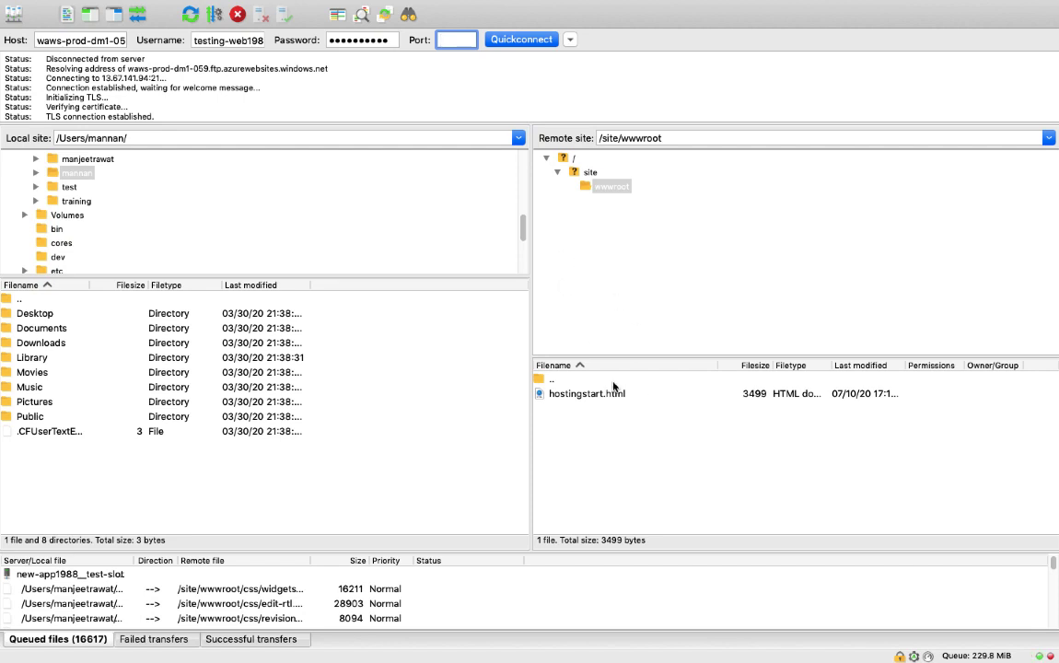
# Step: Open the site/wwwroot directory on the remote server
pyautogui.rightClick(577, 397)
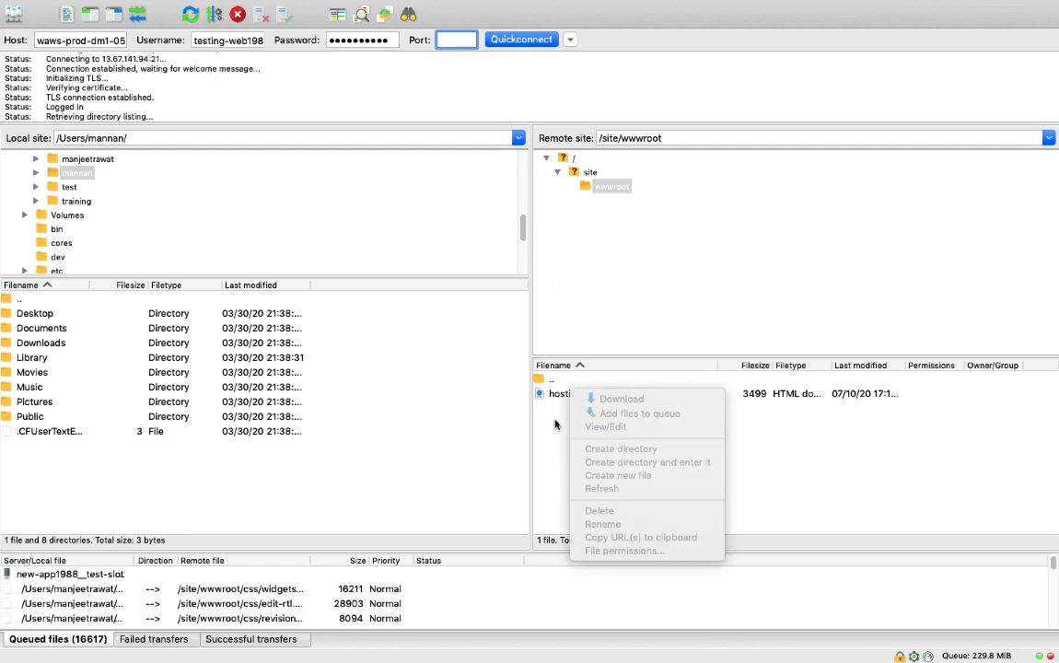
pyautogui.click(555, 420)
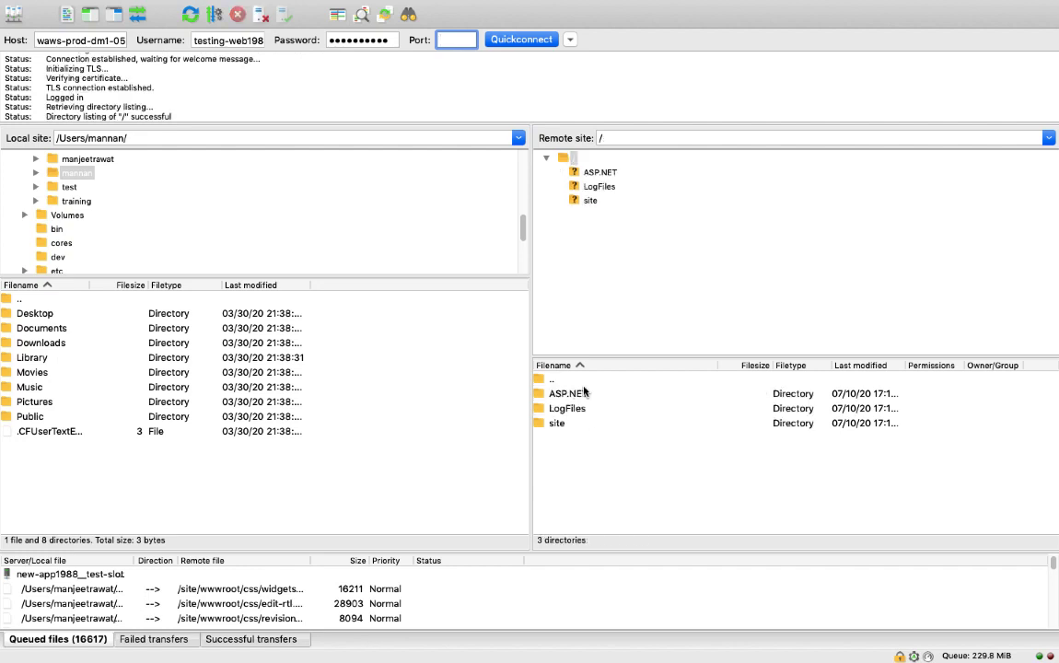
pyautogui.doubleClick(558, 423)
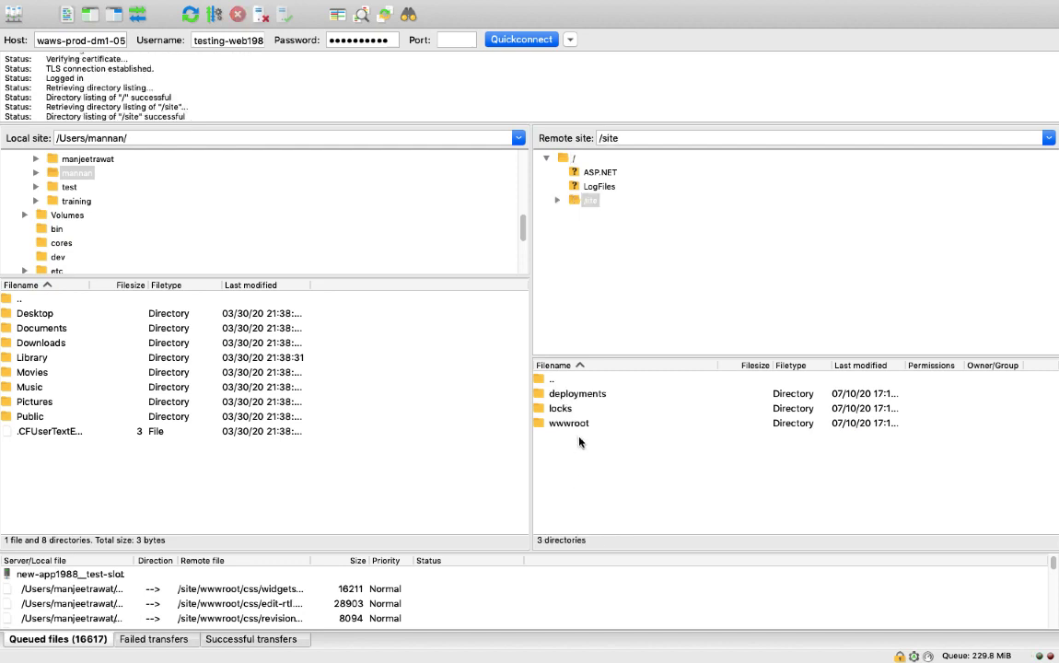
pyautogui.doubleClick(577, 423)
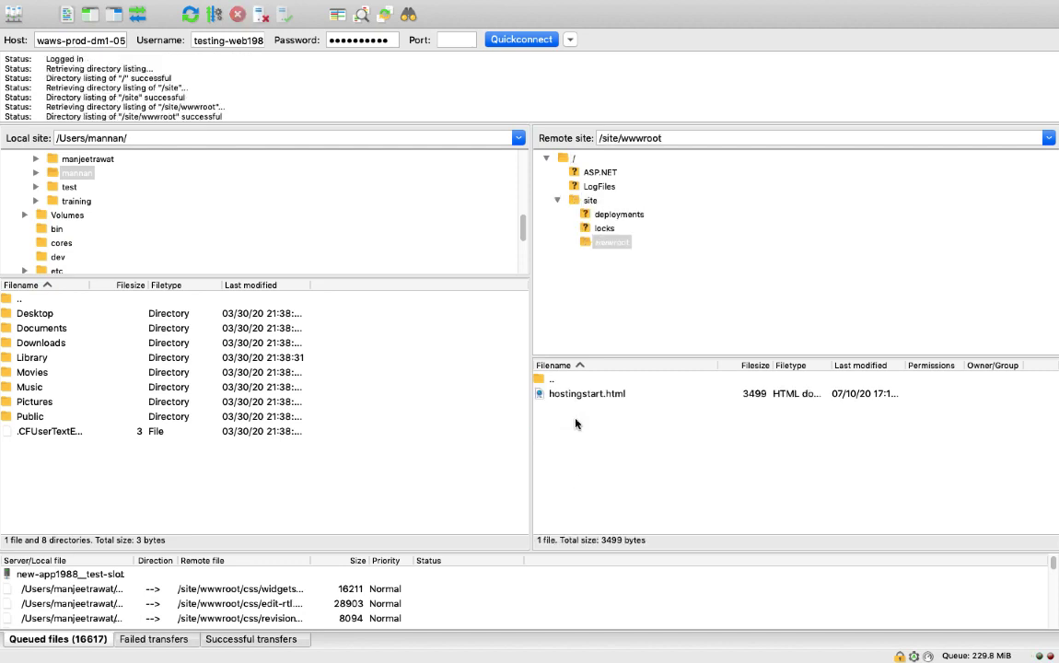
# Step: Delete hostingstart.html from the remote /site/wwwroot directory and confirm the deletion
pyautogui.rightClick(575, 392)
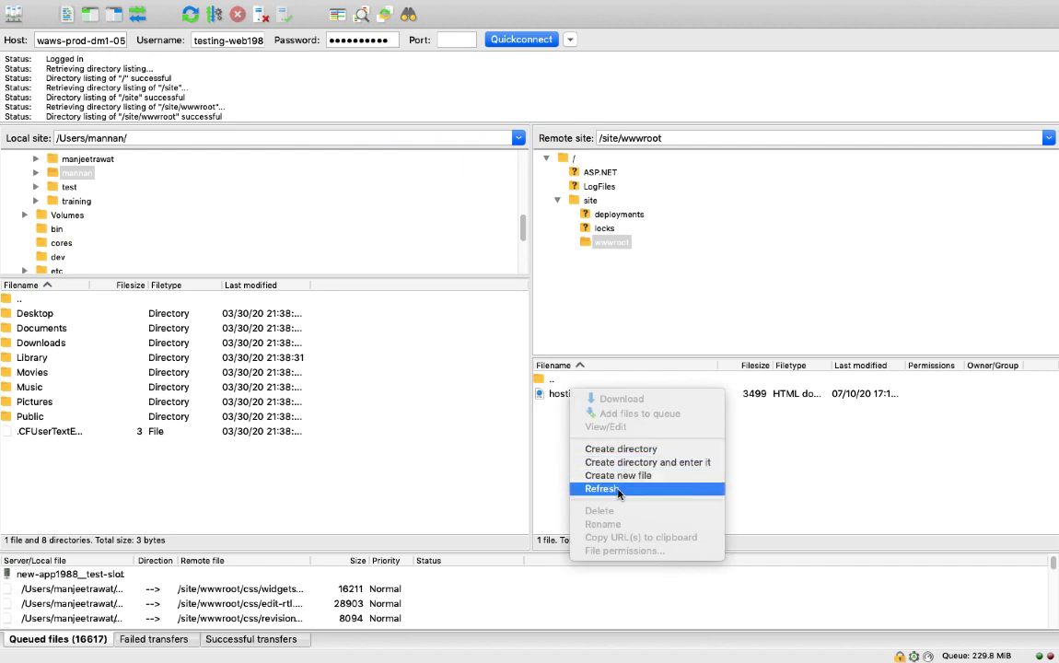
pyautogui.click(553, 458)
pyautogui.click(584, 395)
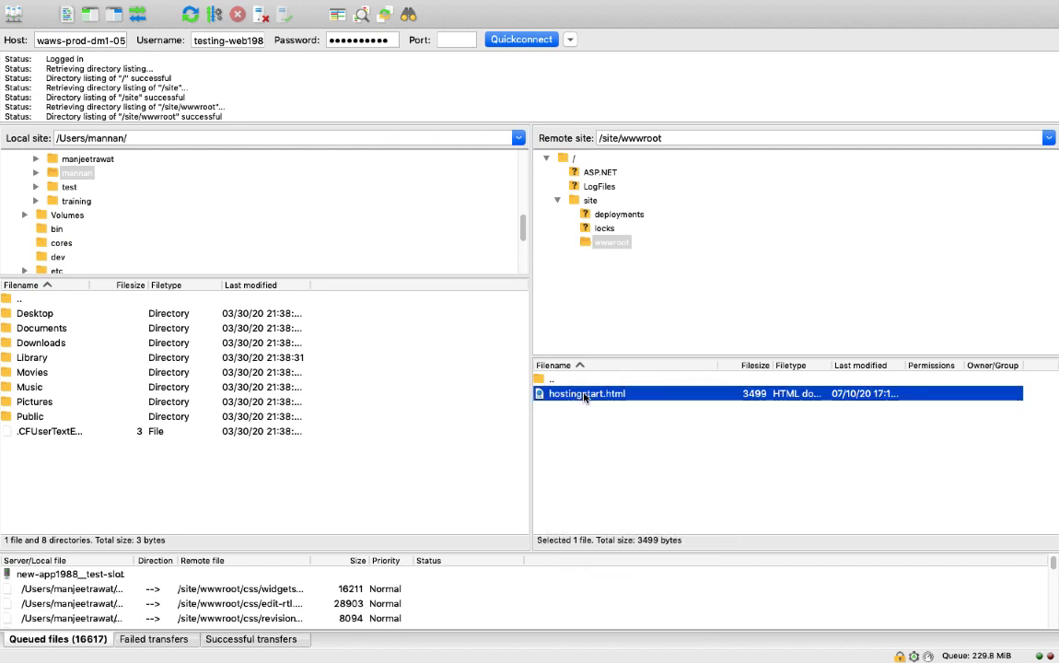
pyautogui.rightClick(584, 396)
pyautogui.click(607, 508)
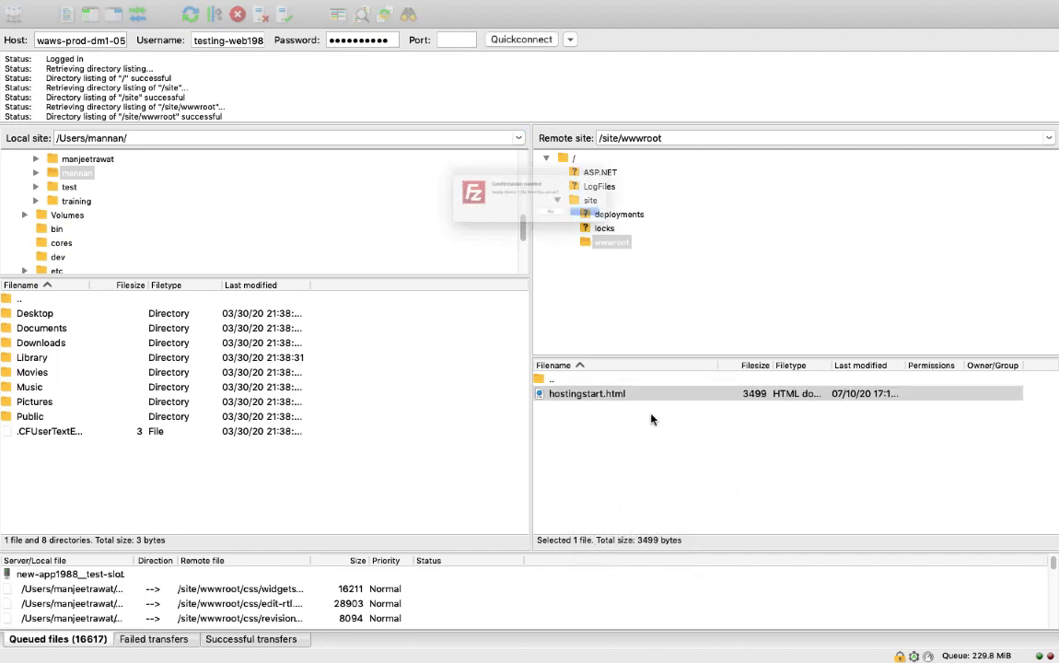
pyautogui.click(640, 230)
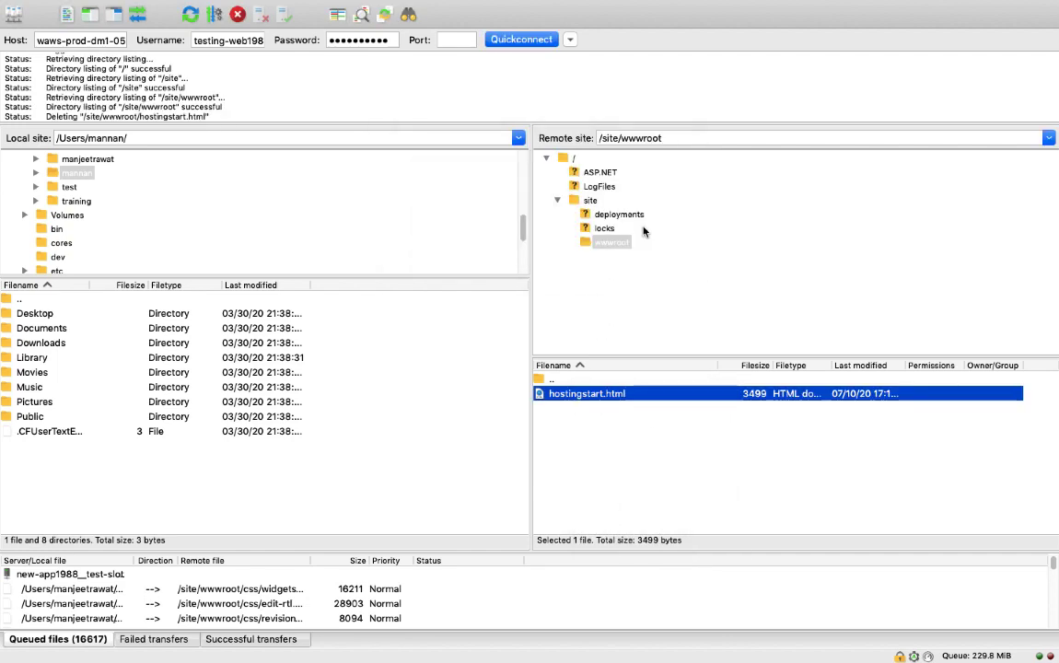
# Step: Switch to the browser and reload testing-web1988.azurewebsites.net to check the site after the file deletion
pyautogui.hotkey('ctrl', 'Right')
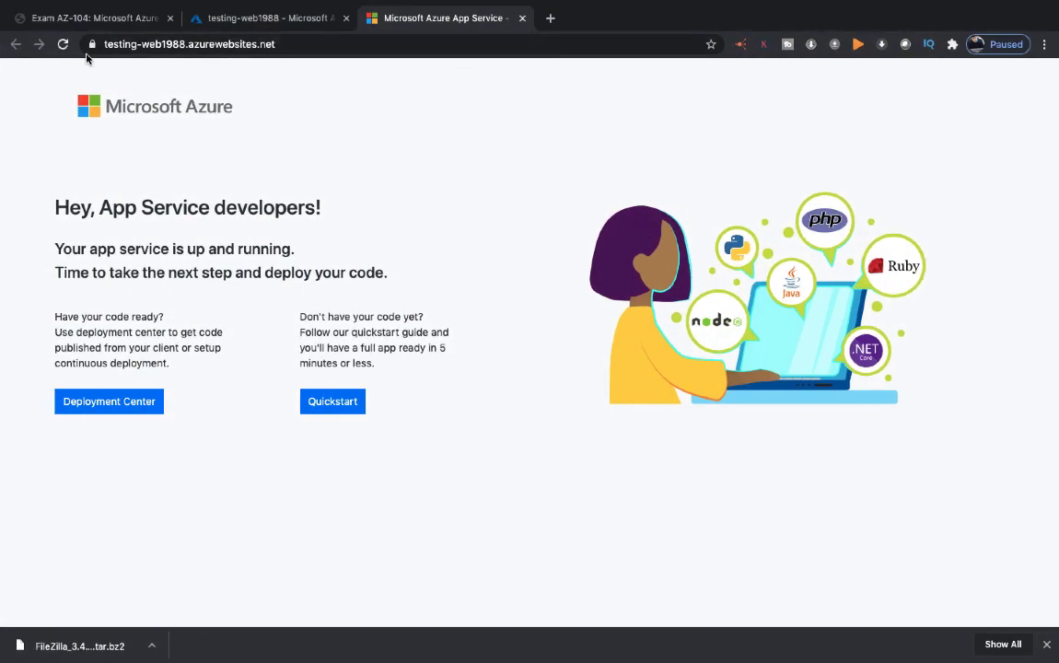
pyautogui.click(62, 44)
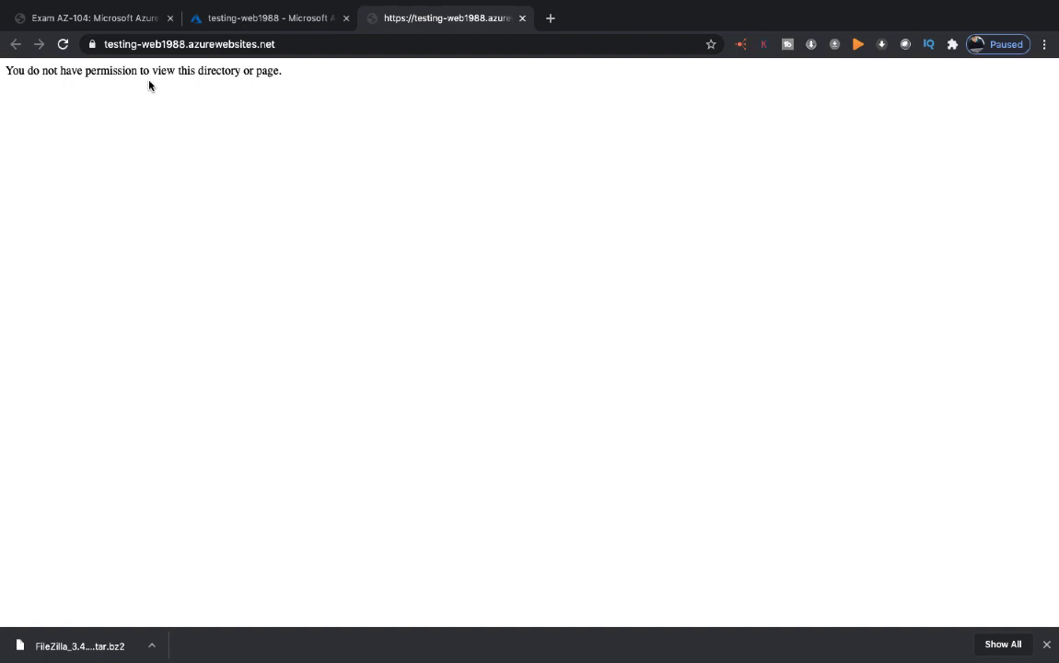
# Step: Locate the demo website folder on the Mac desktop and try to browse to the local Desktop directory in FileZilla
pyautogui.hotkey('ctrl', 'Left')
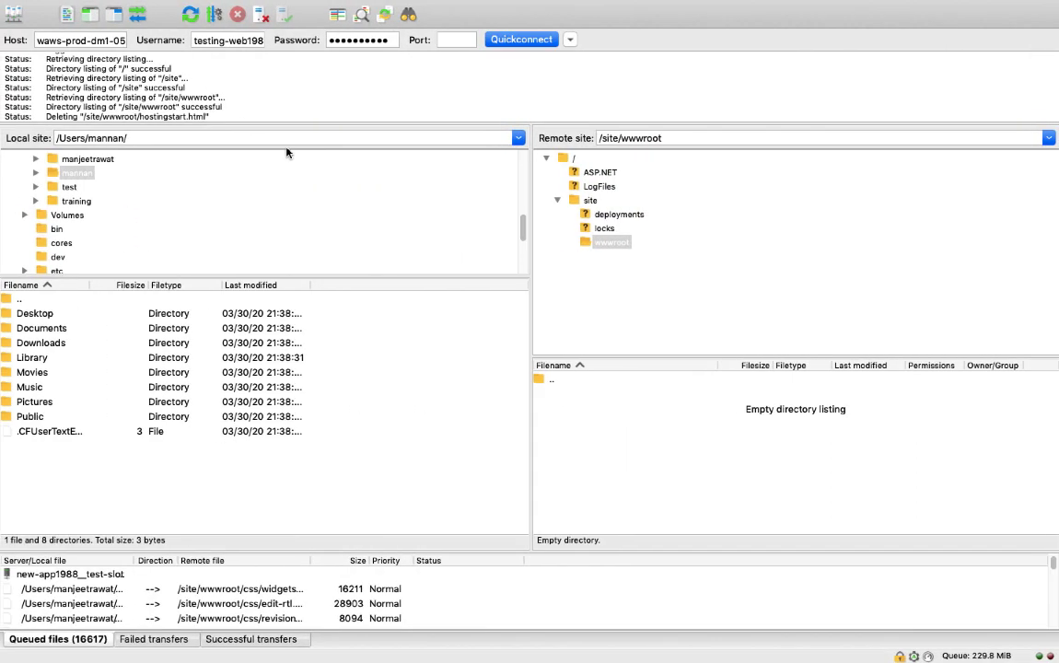
pyautogui.hotkey('ctrl', 'Left')
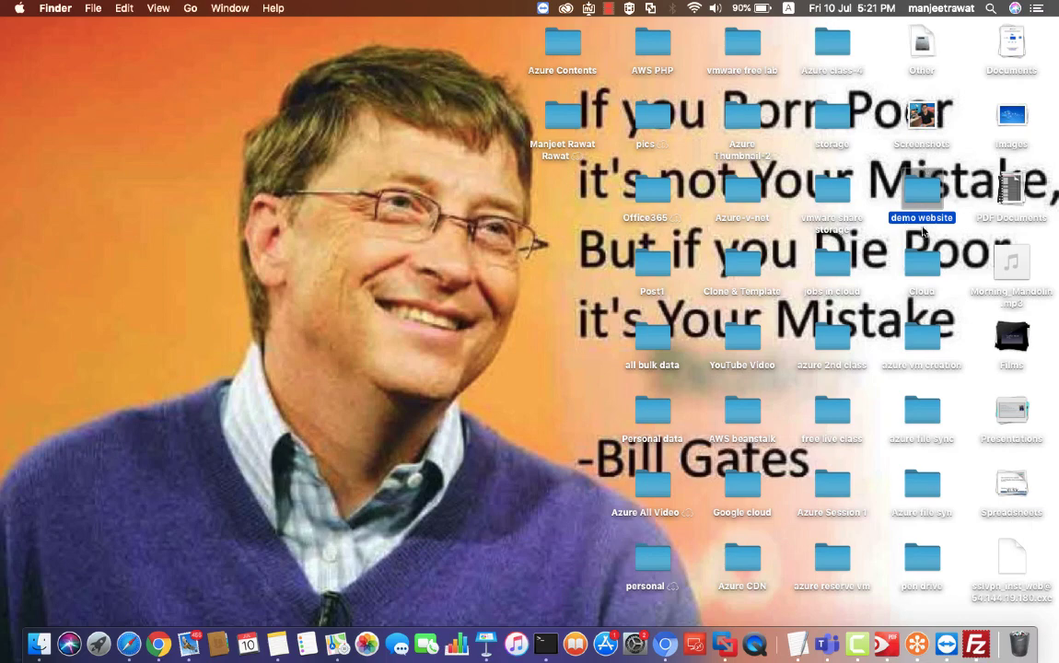
pyautogui.hotkey('ctrl', 'Right')
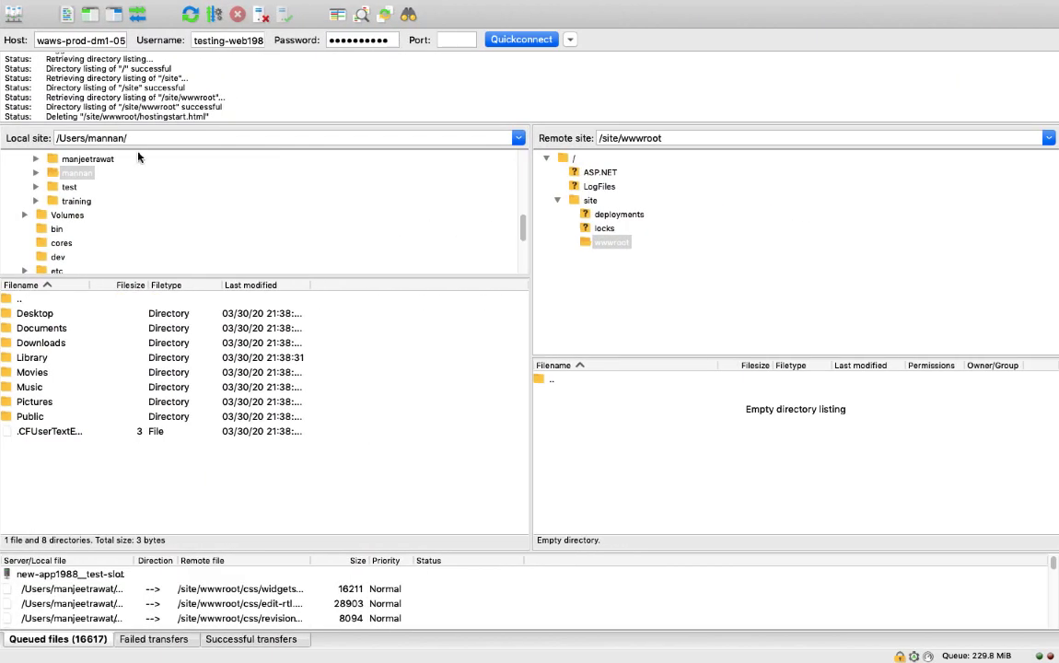
pyautogui.doubleClick(33, 314)
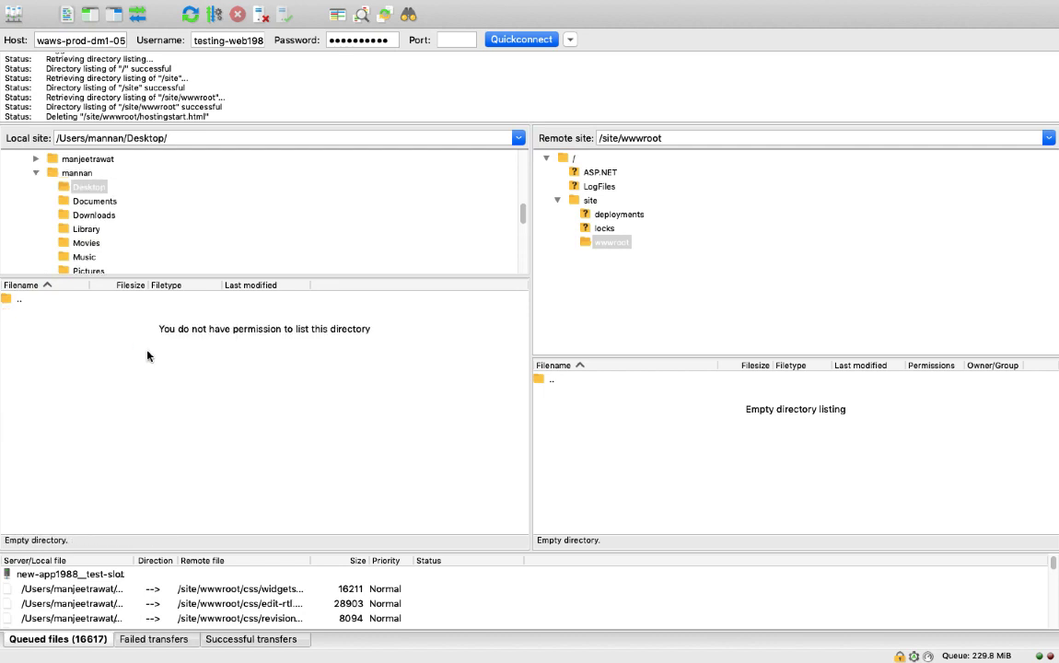
# Step: Open the Desktop directory inside the signed-in Mac account's home folder in the local site tree
pyautogui.scroll(-3, 103, 225)
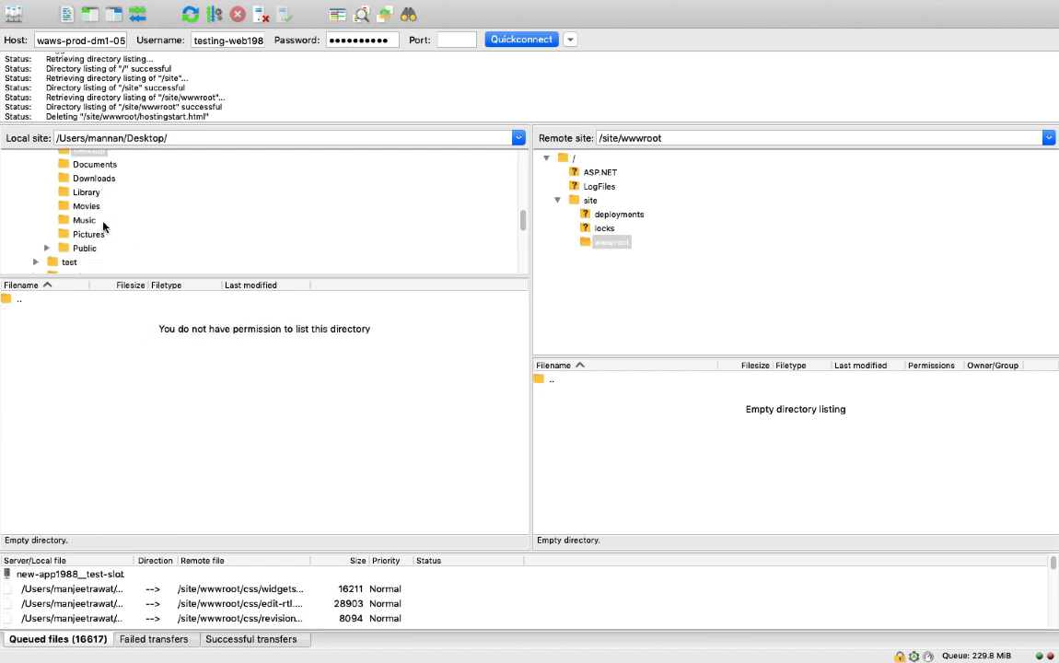
pyautogui.scroll(-8, 103, 225)
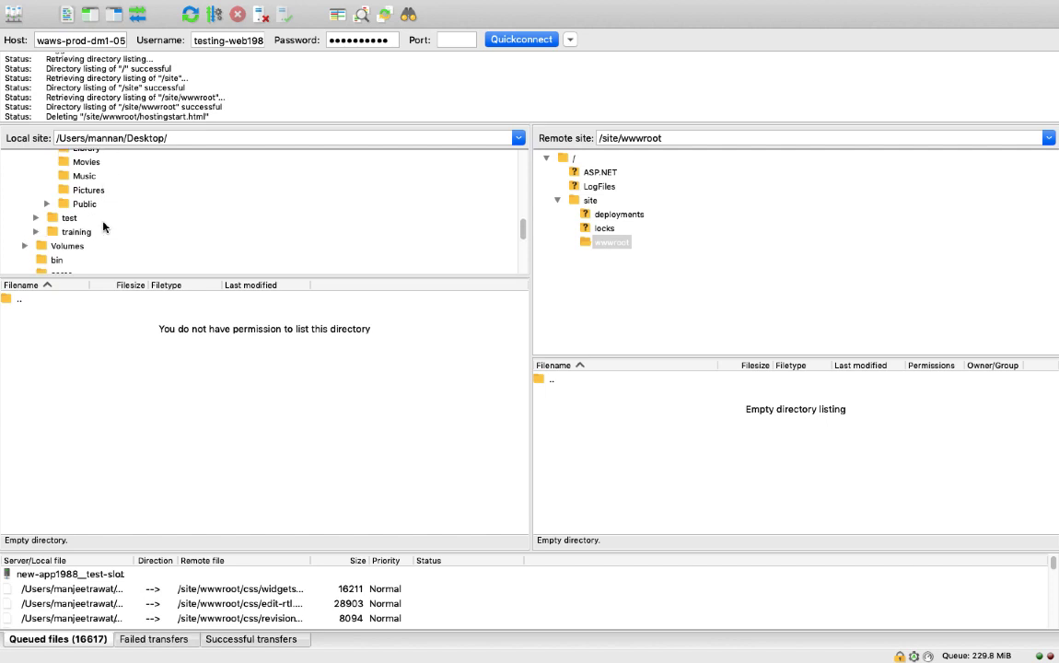
pyautogui.scroll(-7, 103, 225)
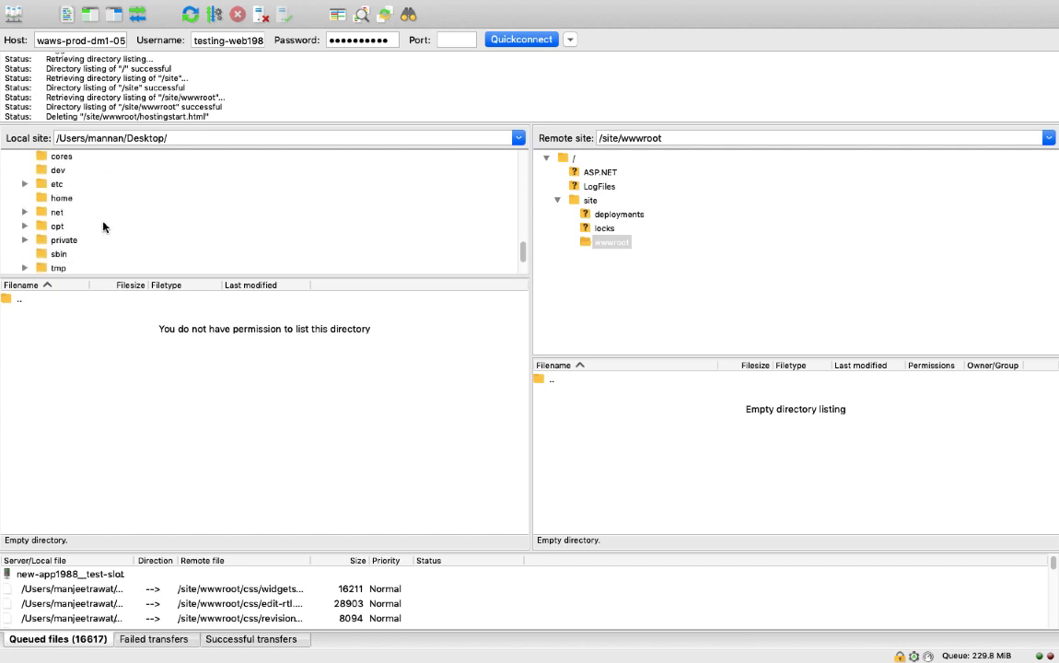
pyautogui.scroll(12, 103, 226)
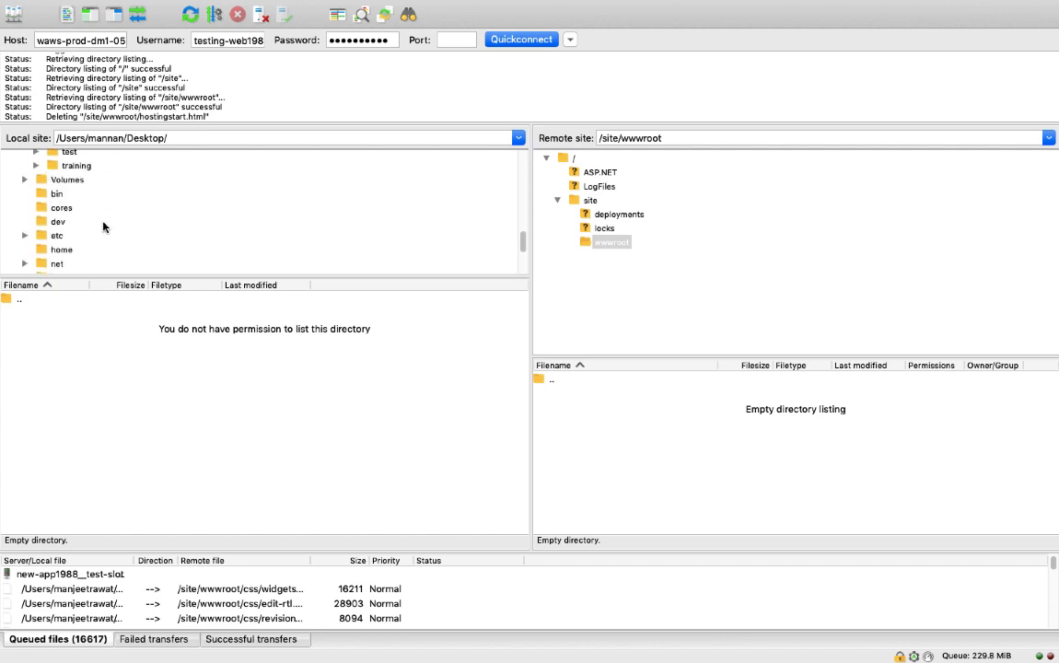
pyautogui.scroll(5, 103, 225)
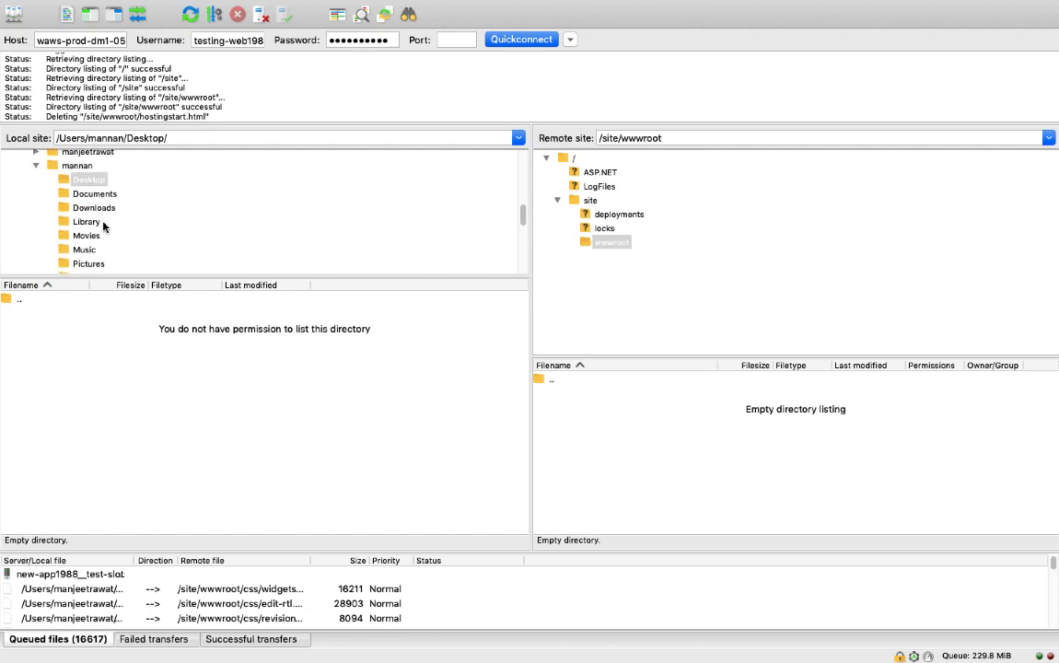
pyautogui.scroll(-2, 103, 226)
pyautogui.scroll(5, 103, 226)
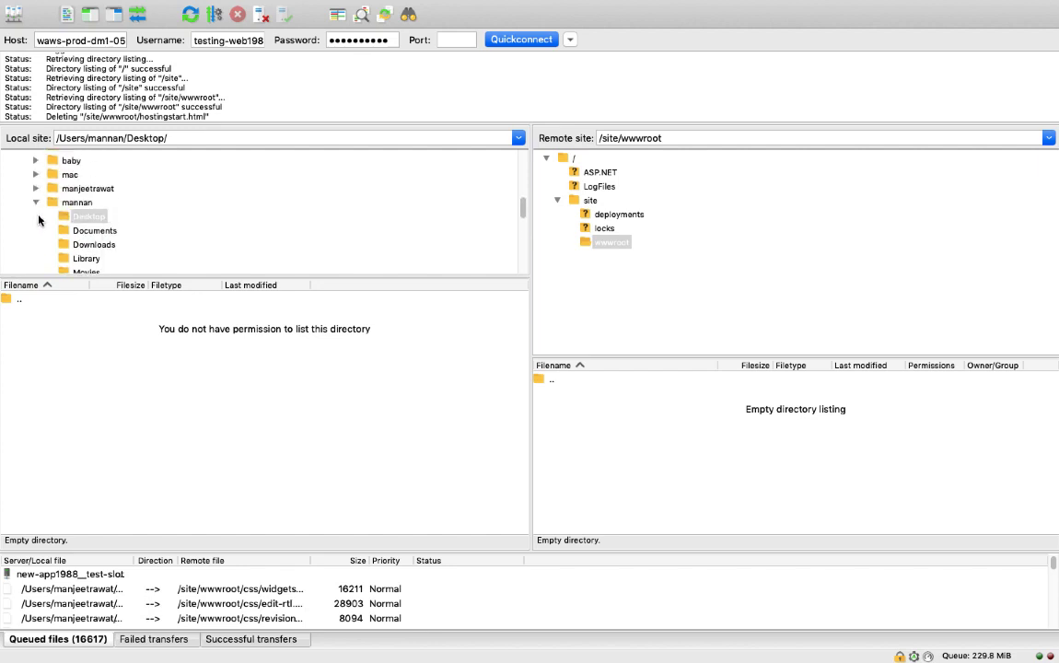
pyautogui.click(91, 189)
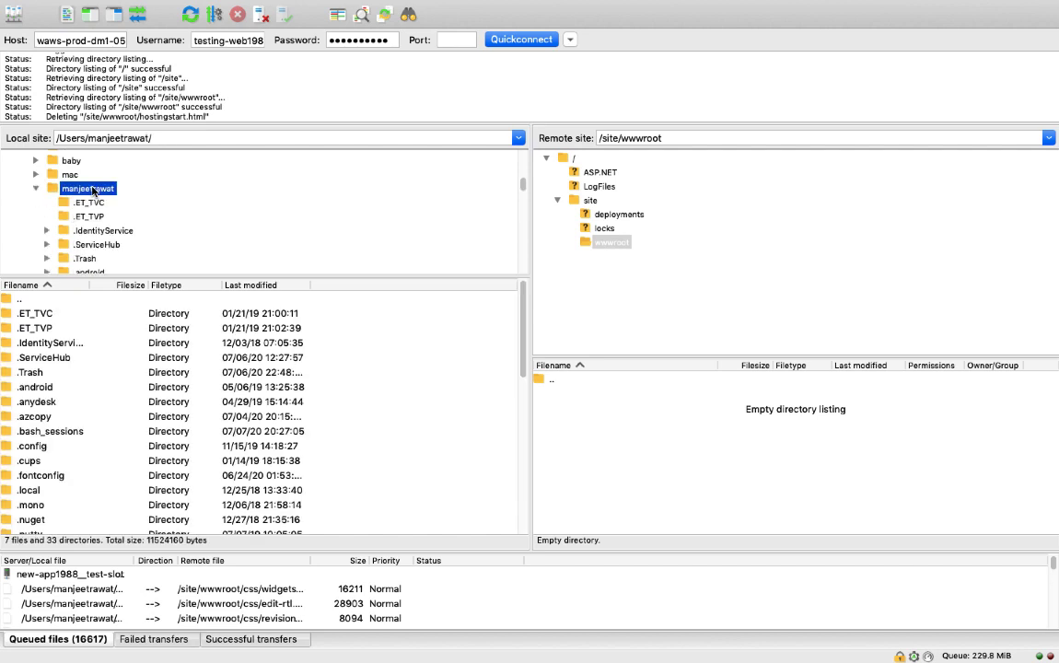
pyautogui.scroll(-1, 96, 239)
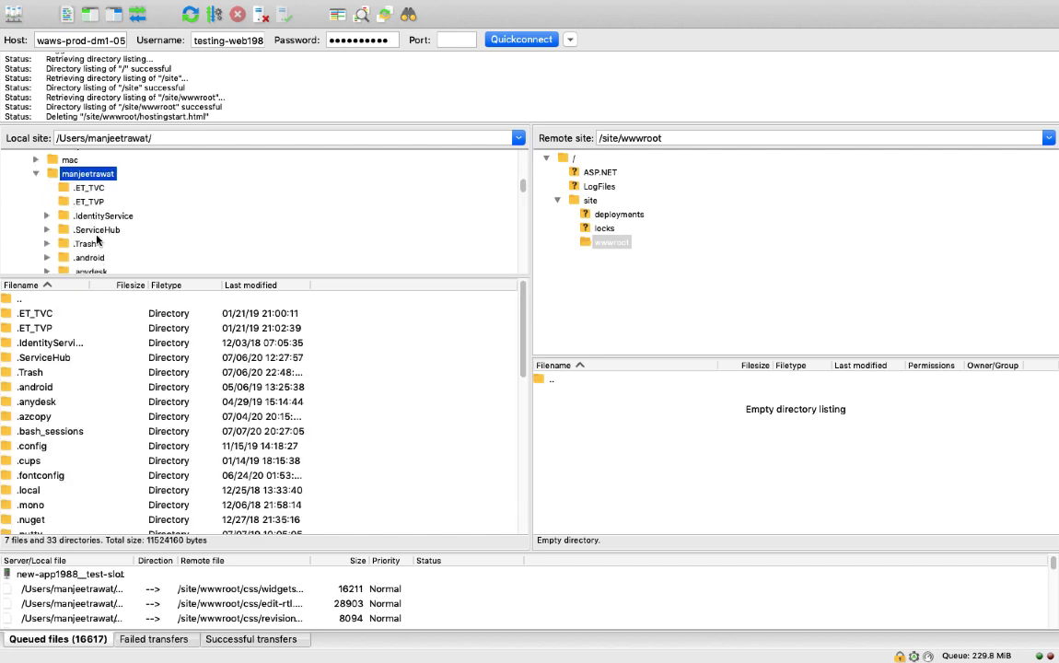
pyautogui.scroll(-12, 96, 239)
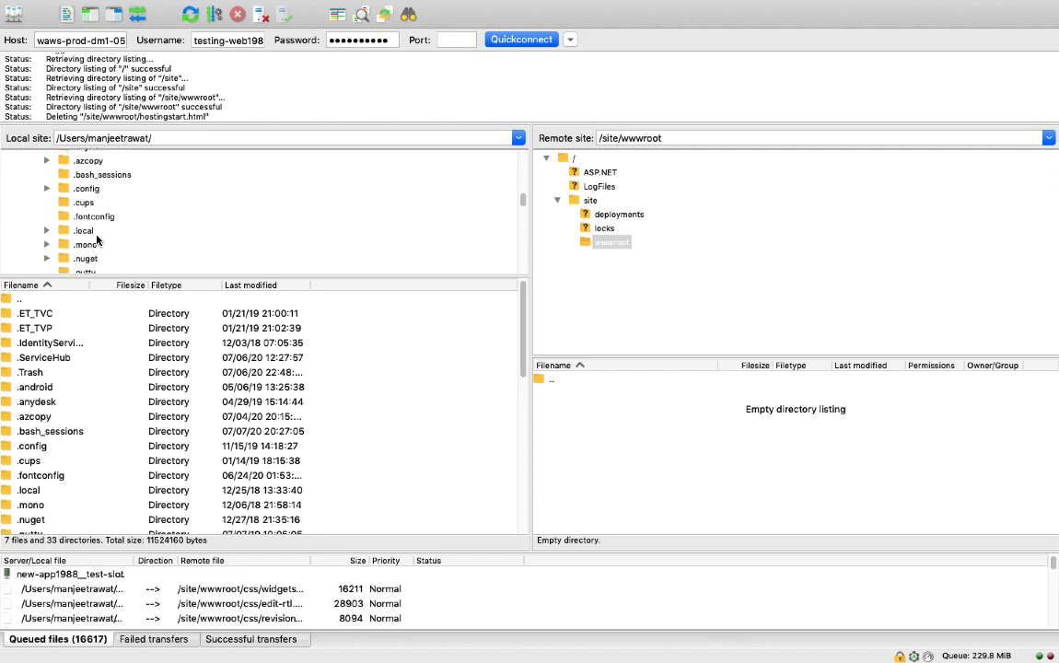
pyautogui.scroll(-7, 97, 238)
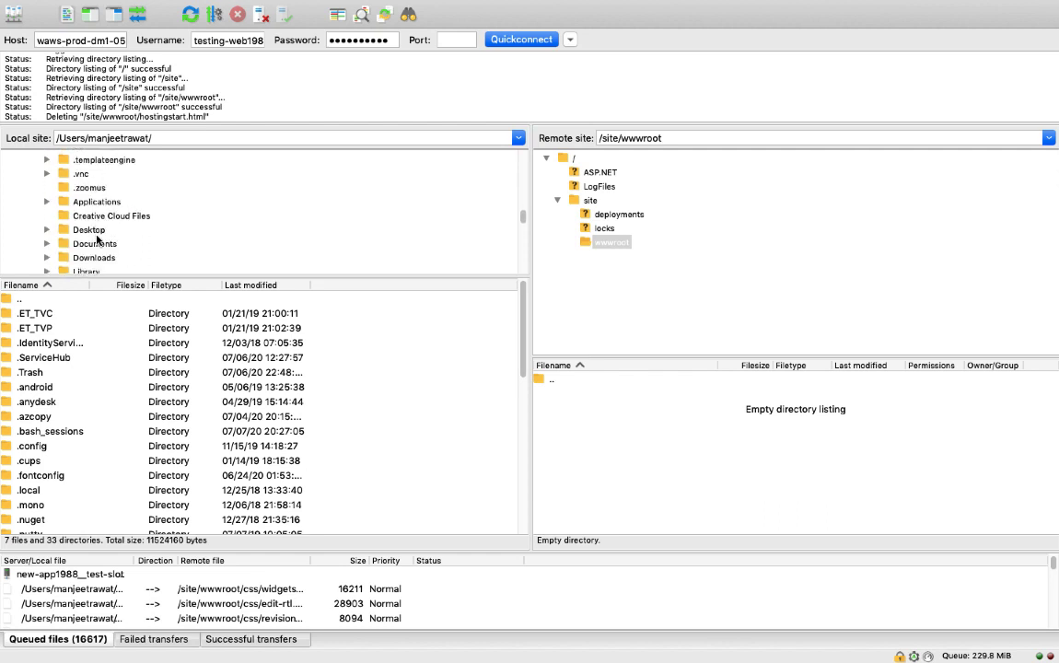
pyautogui.click(98, 232)
# Step: Open the demo website folder within the local Desktop directory
pyautogui.scroll(-5, 120, 248)
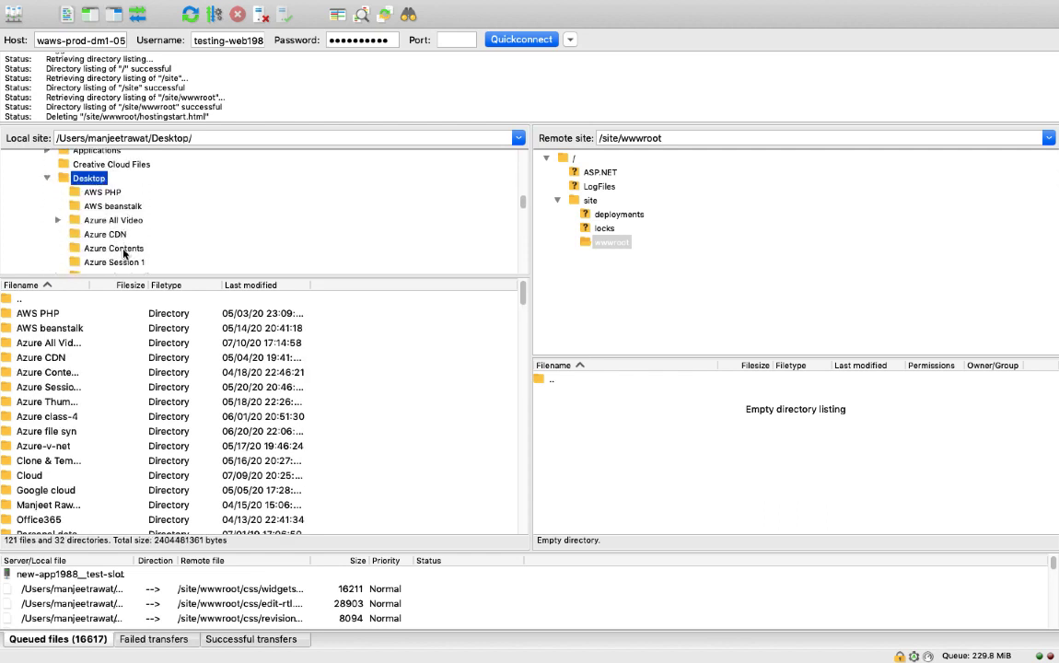
pyautogui.scroll(-7, 125, 254)
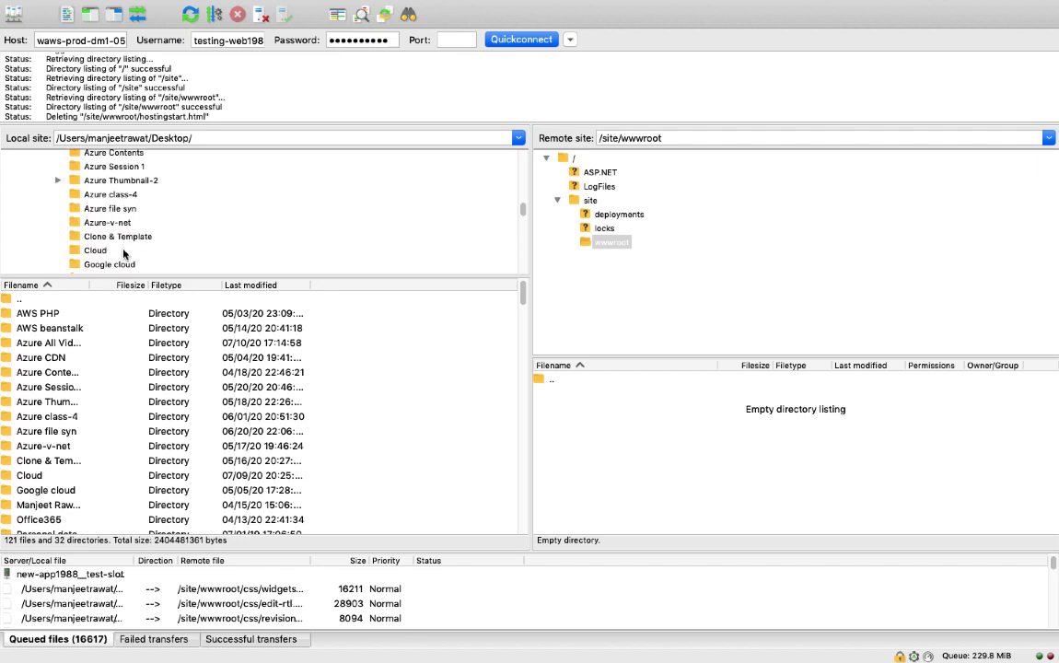
pyautogui.scroll(-6, 124, 254)
pyautogui.scroll(3, 124, 255)
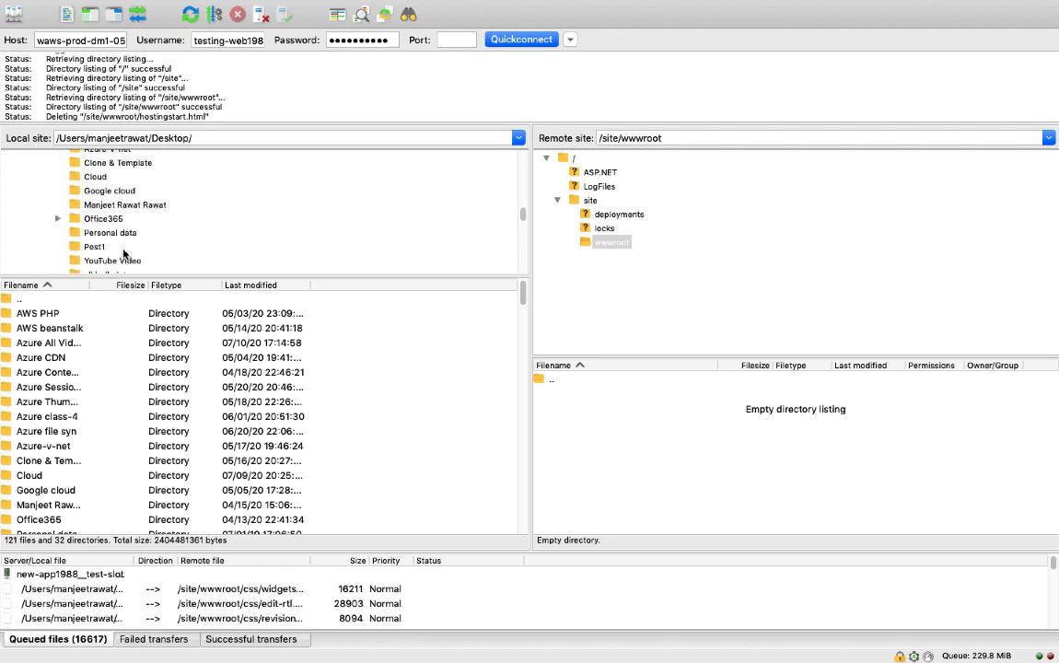
pyautogui.scroll(-8, 124, 254)
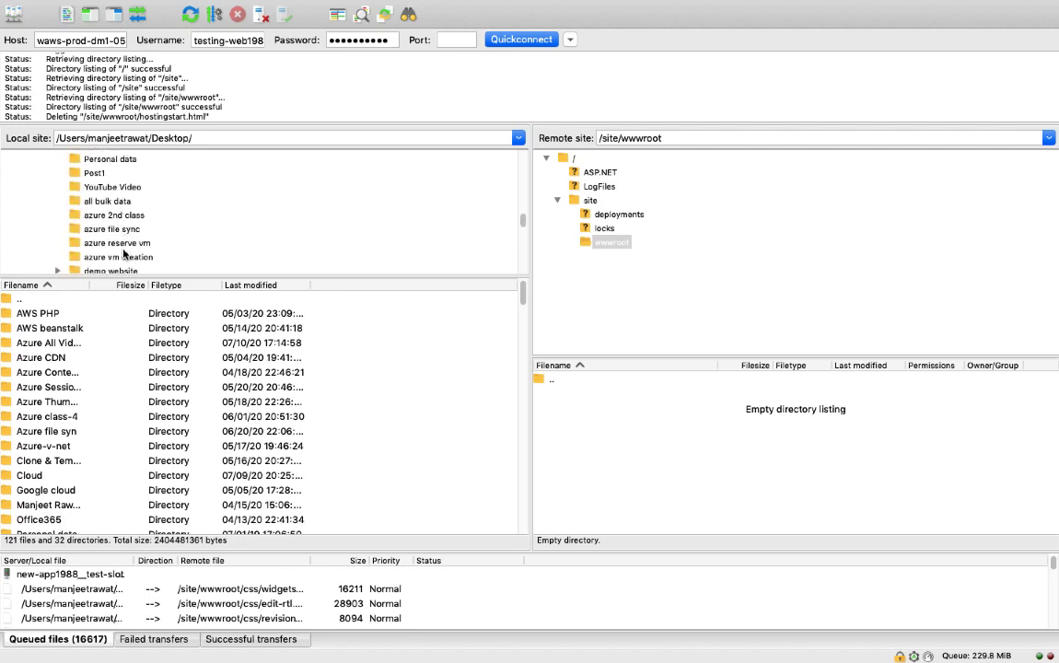
pyautogui.scroll(-1, 124, 254)
pyautogui.click(111, 243)
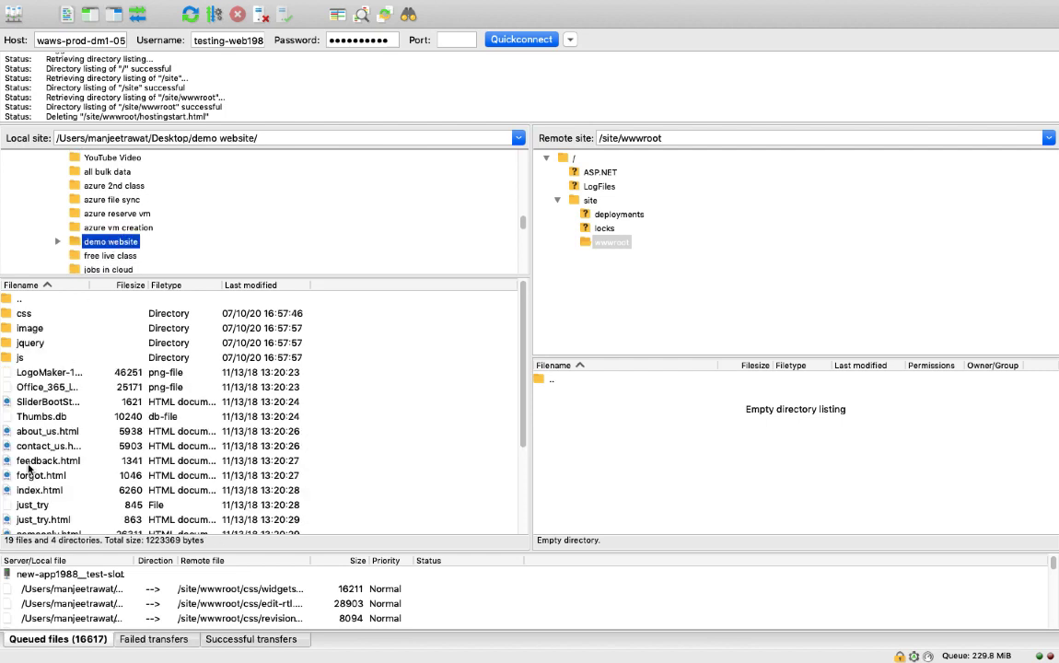
# Step: Select all files and folders in the local demo website directory and upload them to the remote /site/wwwroot directory
pyautogui.click(33, 458)
pyautogui.press('super+a')
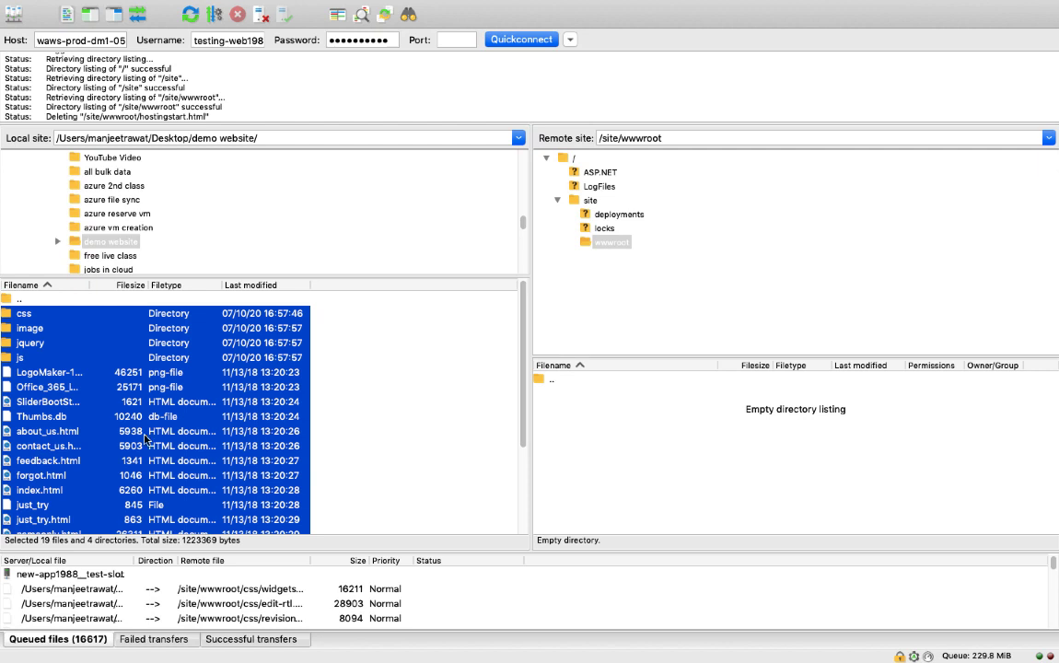
pyautogui.moveTo(133, 396); pyautogui.dragTo(651, 450)
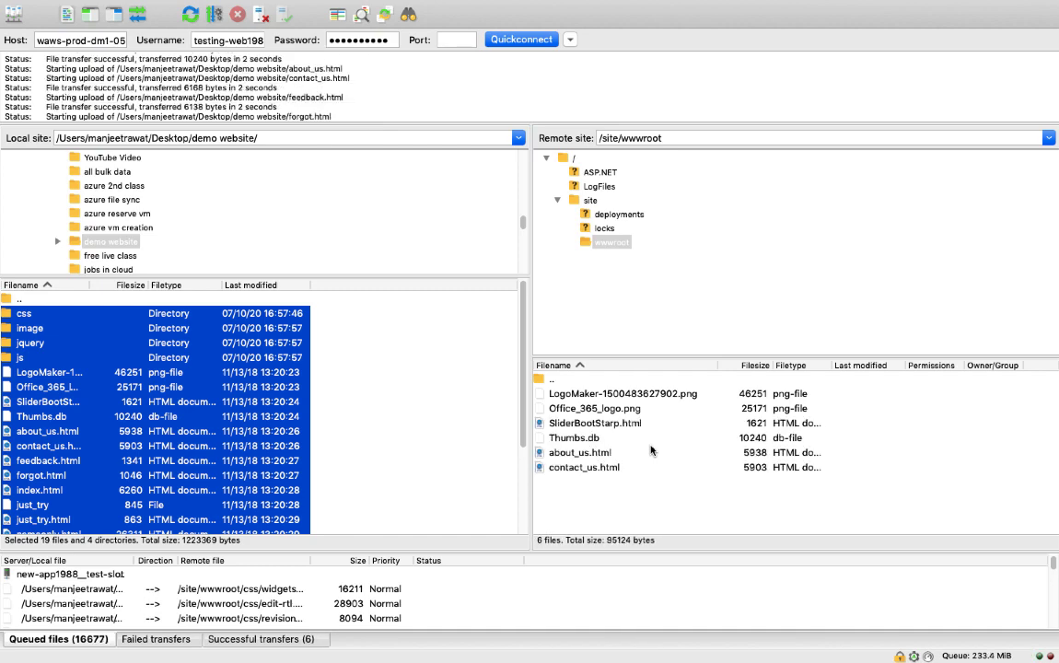
pyautogui.hotkey('ctrl', 'Right')
pyautogui.hotkey('ctrl', 'Left')
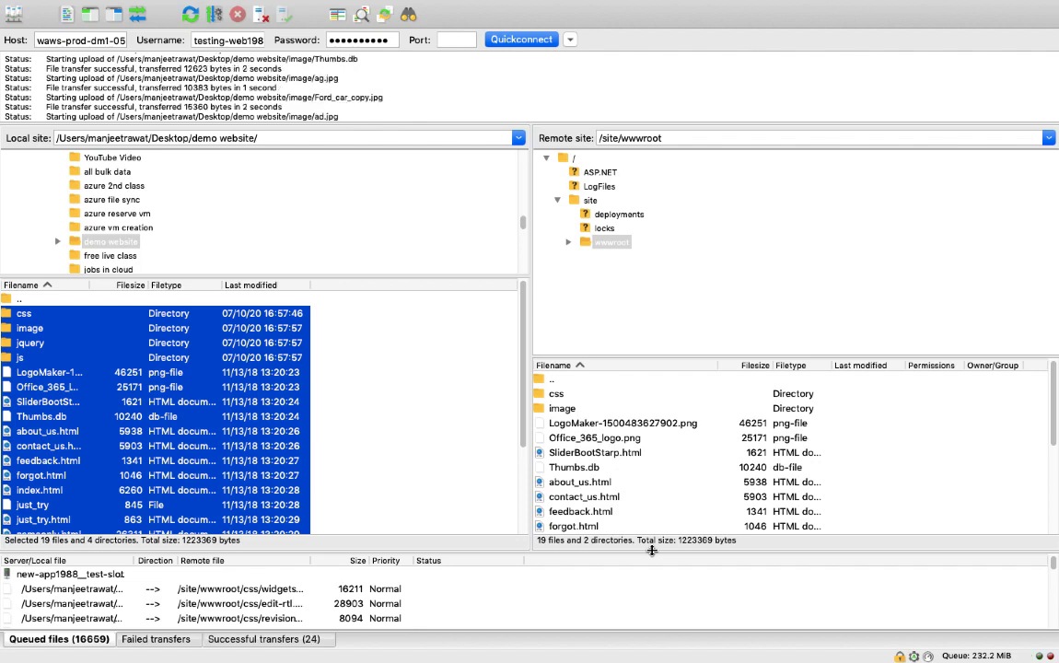
# Step: Switch to the browser and reload testing-web1988.azurewebsites.net to check the uploaded demo website
pyautogui.hotkey('ctrl', 'Right')
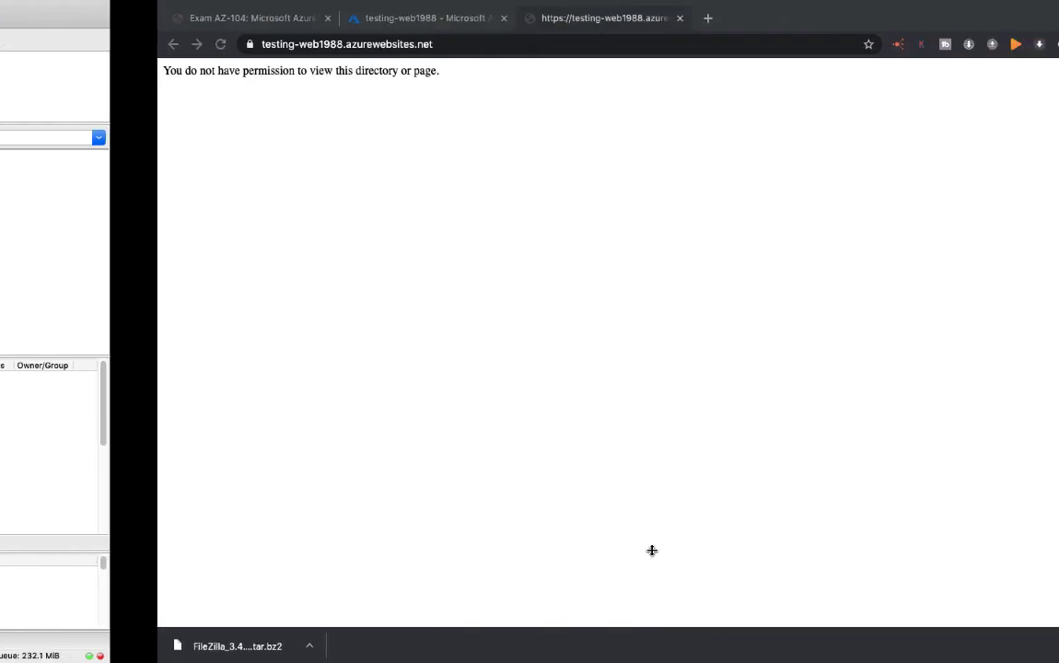
pyautogui.click(63, 45)
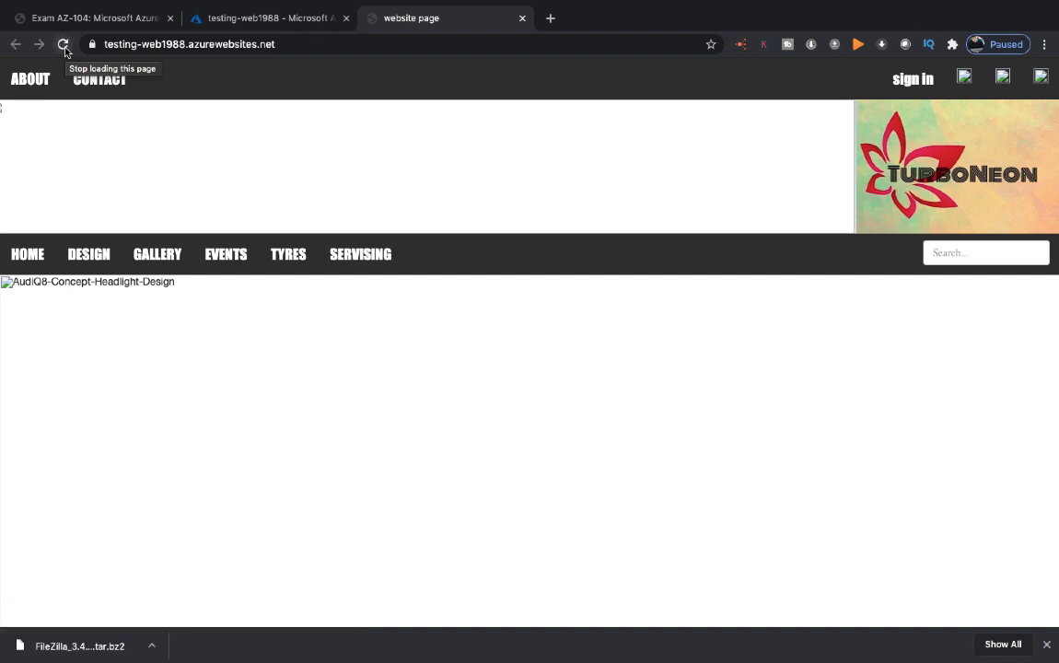
pyautogui.click(63, 45)
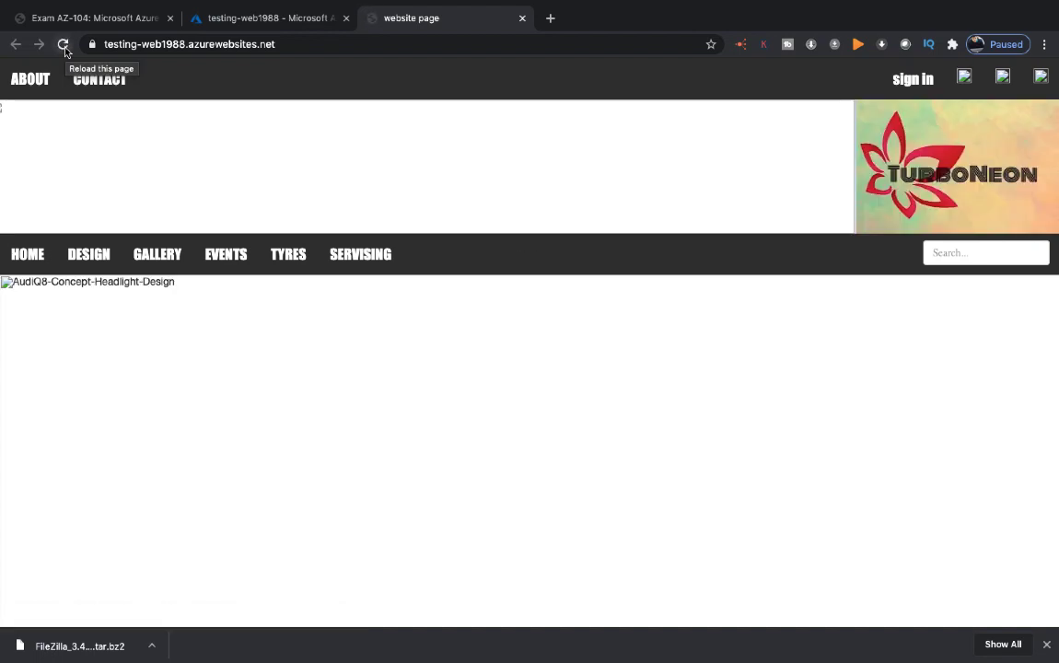
# Step: Check the upload progress in FileZilla, clear the local file selection, and reload the site in the browser again
pyautogui.hotkey('ctrl', 'Left')
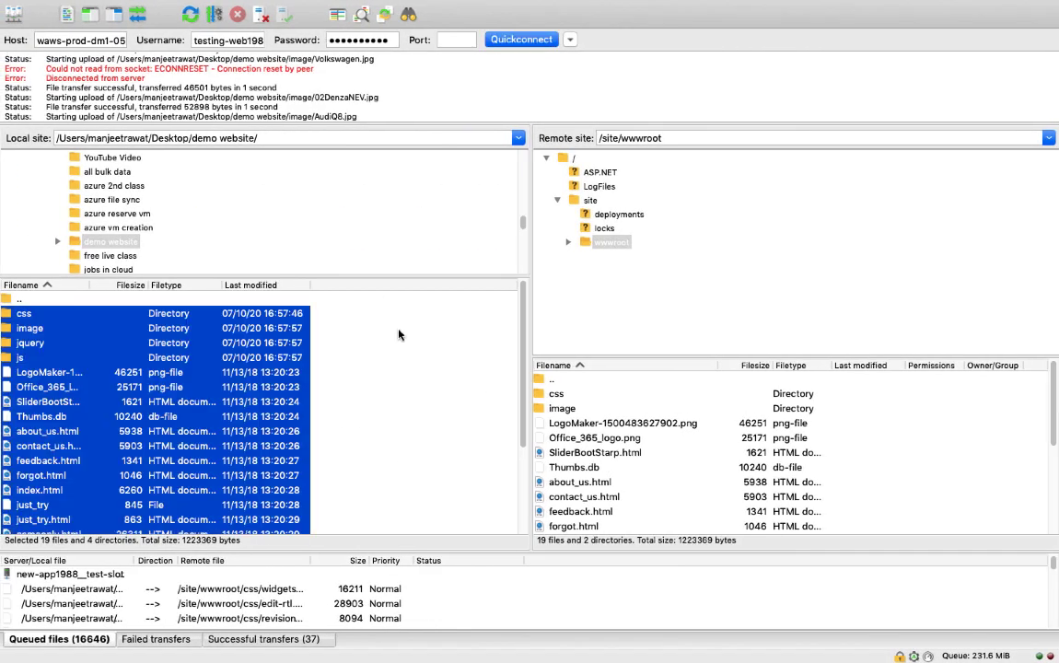
pyautogui.click(446, 397)
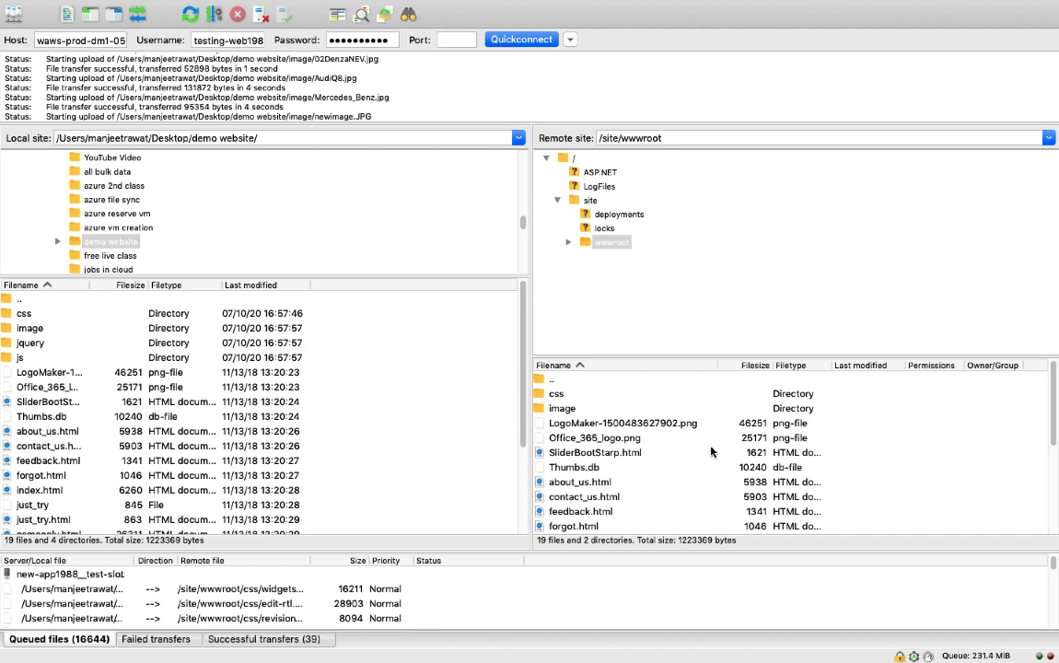
pyautogui.hotkey('ctrl', 'Right')
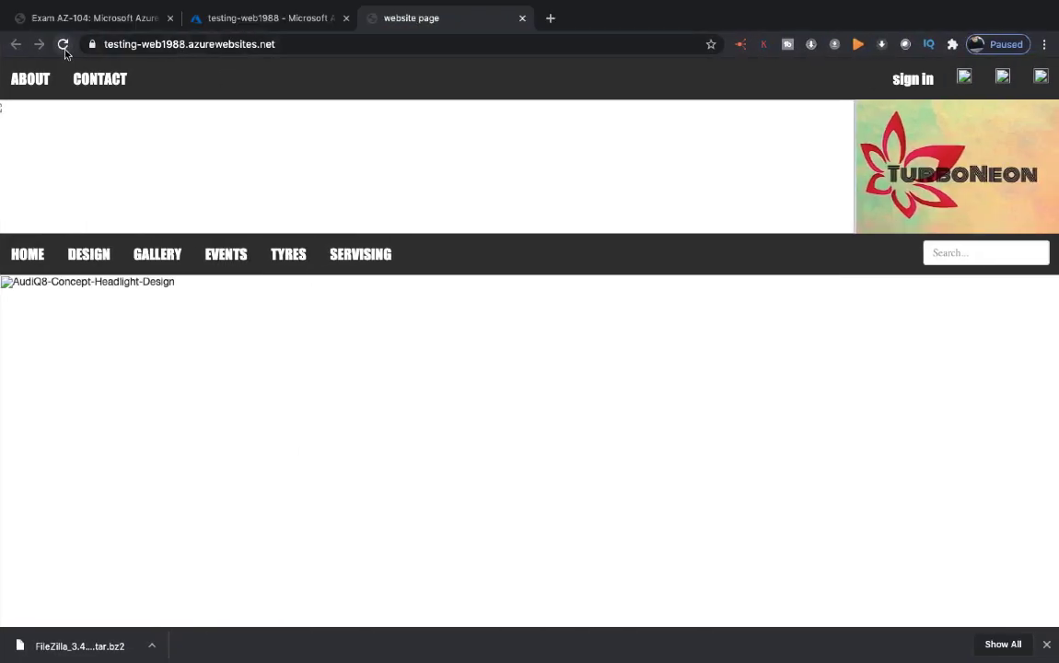
pyautogui.click(64, 52)
# Step: Copy the testing-web1988 URL from its Azure portal overview and open it in a full-screen Safari window
pyautogui.click(251, 18)
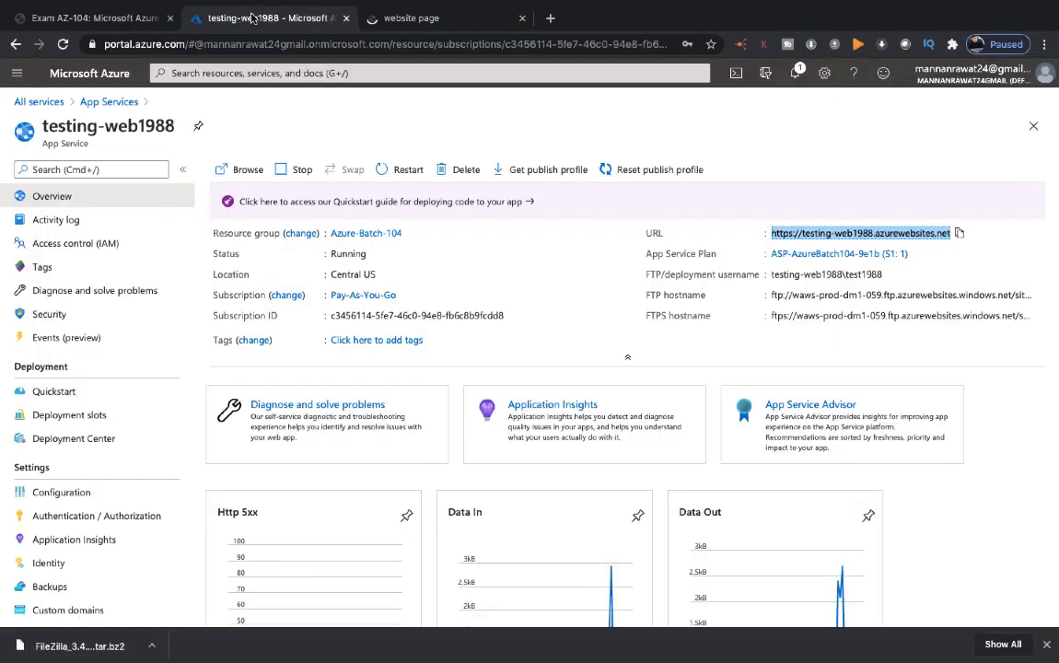
pyautogui.click(959, 234)
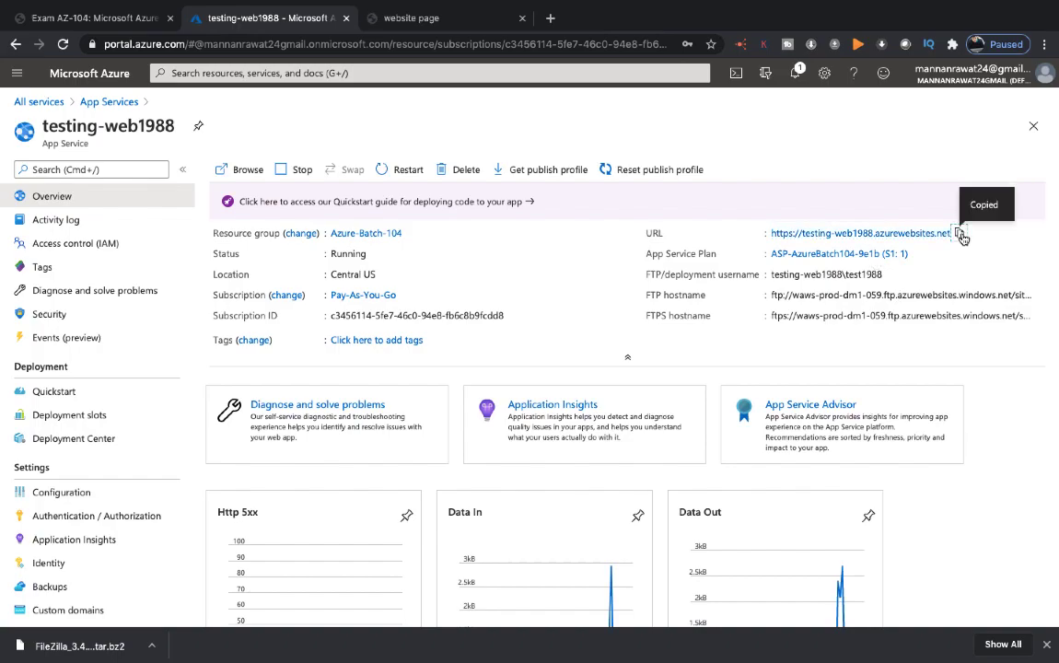
pyautogui.hotkey('ctrl', 'Left')
pyautogui.hotkey('ctrl', 'Left')
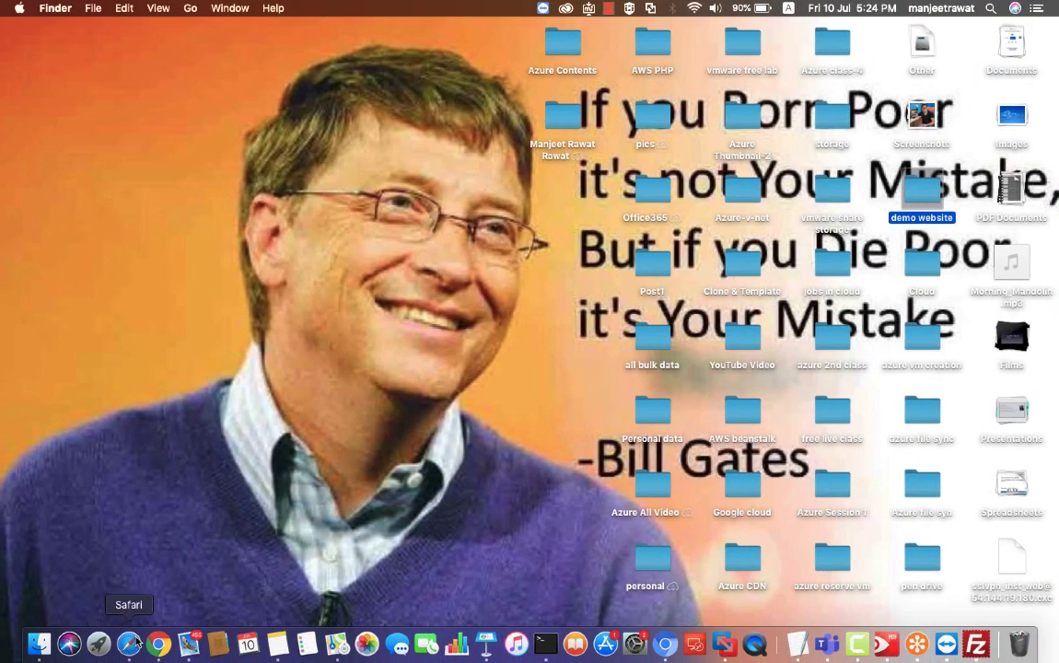
pyautogui.click(130, 643)
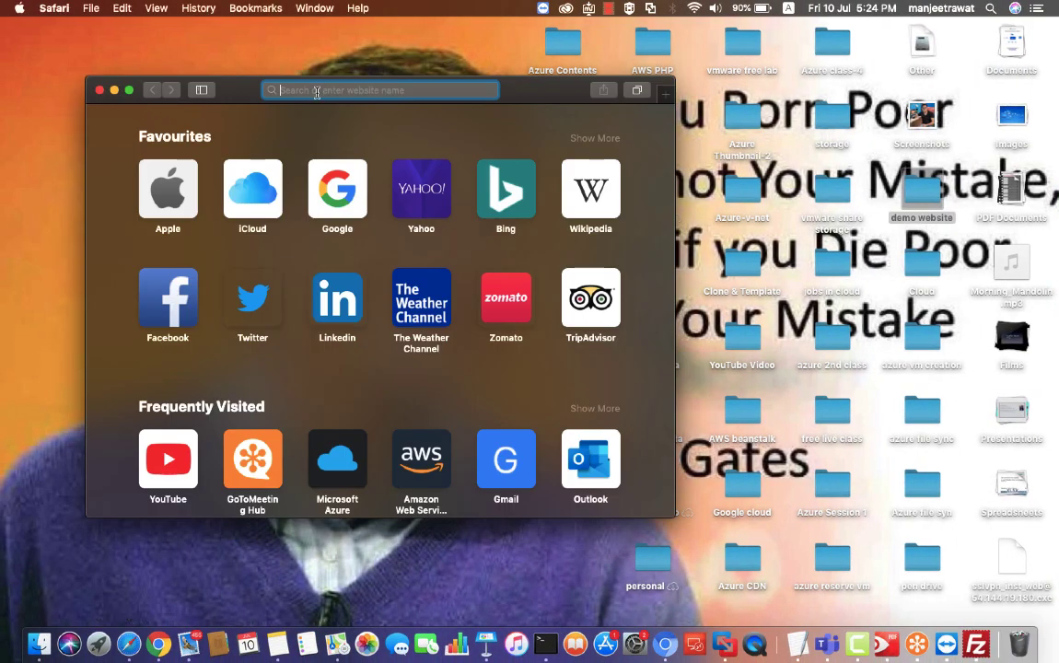
pyautogui.press('super+v')
pyautogui.press('Return')
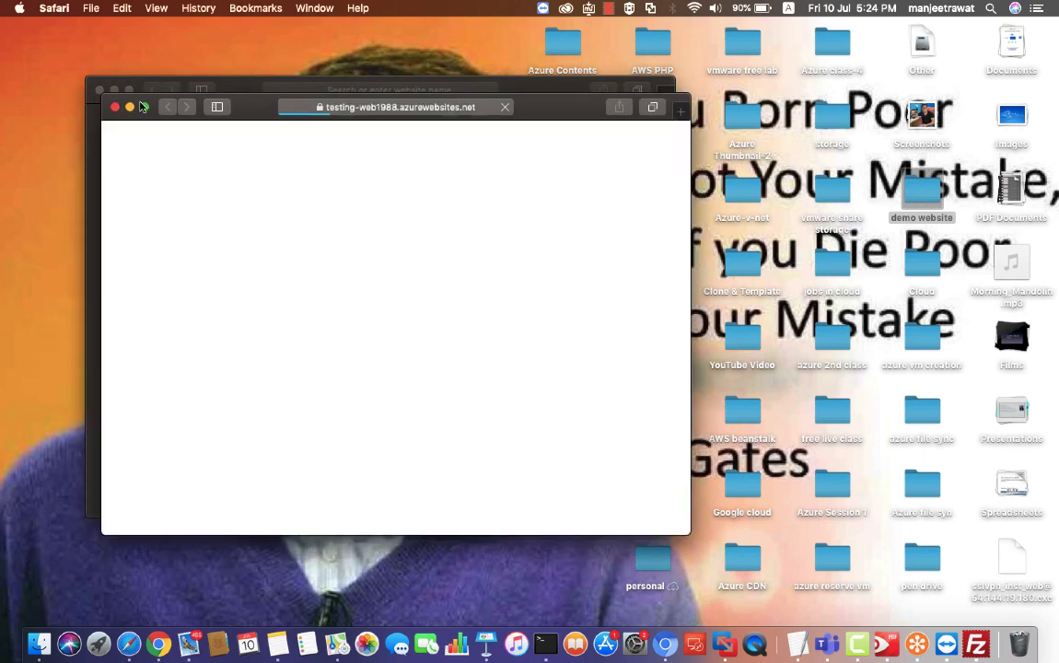
pyautogui.click(143, 106)
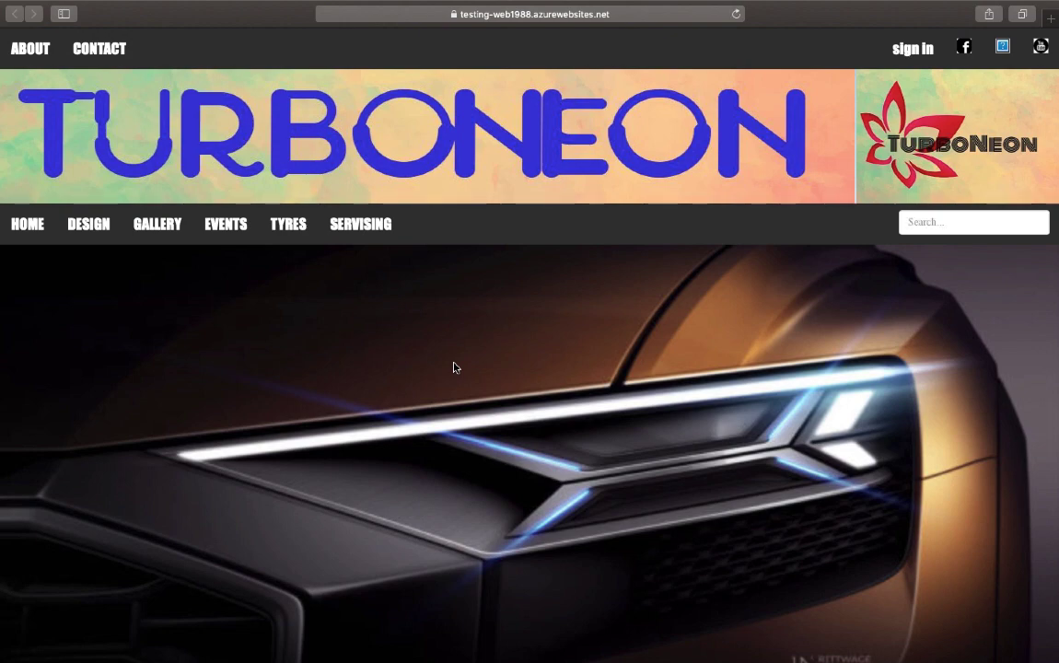
# Step: Check the transfers in FileZilla and examine the deployment and settings options of testing-web1988 in the Azure portal
pyautogui.hotkey('ctrl', 'Right')
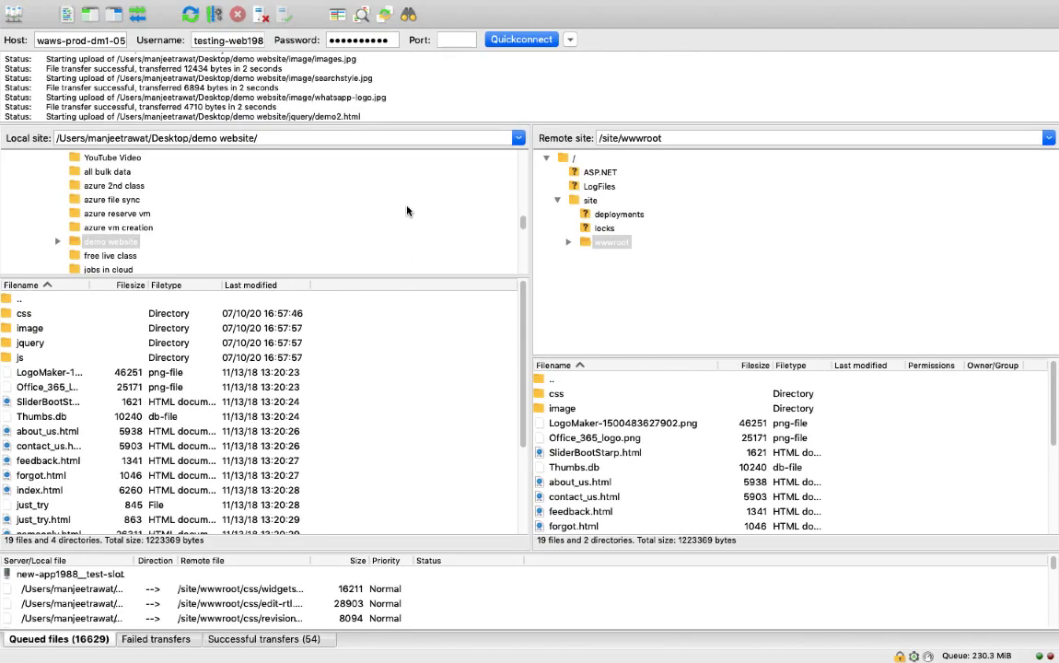
pyautogui.hotkey('ctrl', 'Right')
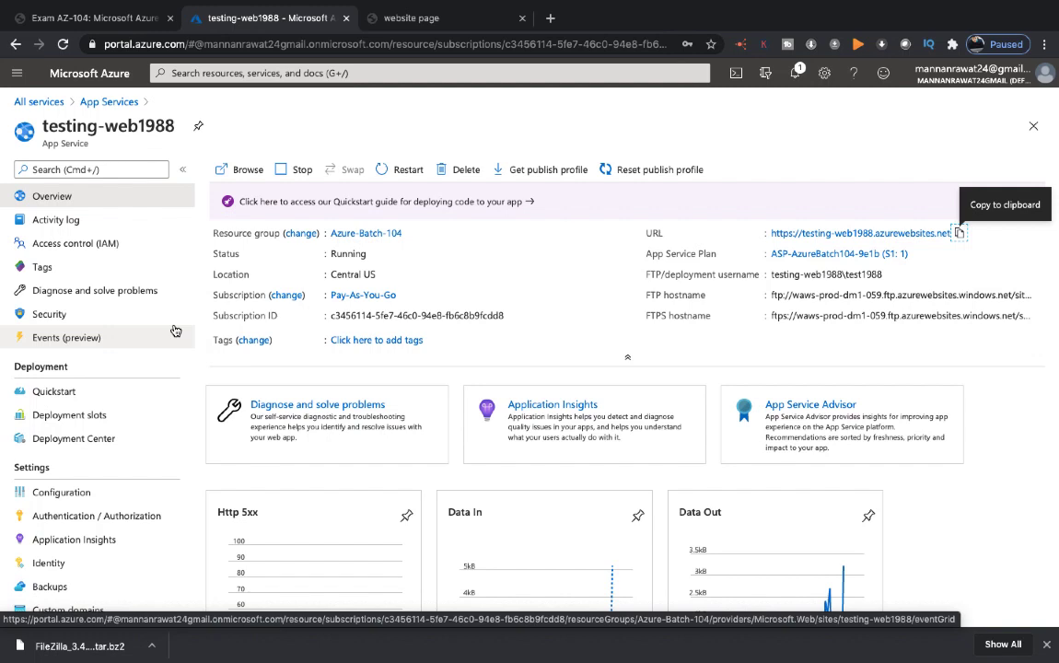
pyautogui.scroll(-1, 175, 331)
pyautogui.scroll(1, 175, 330)
pyautogui.click(55, 492)
pyautogui.scroll(-3, 118, 486)
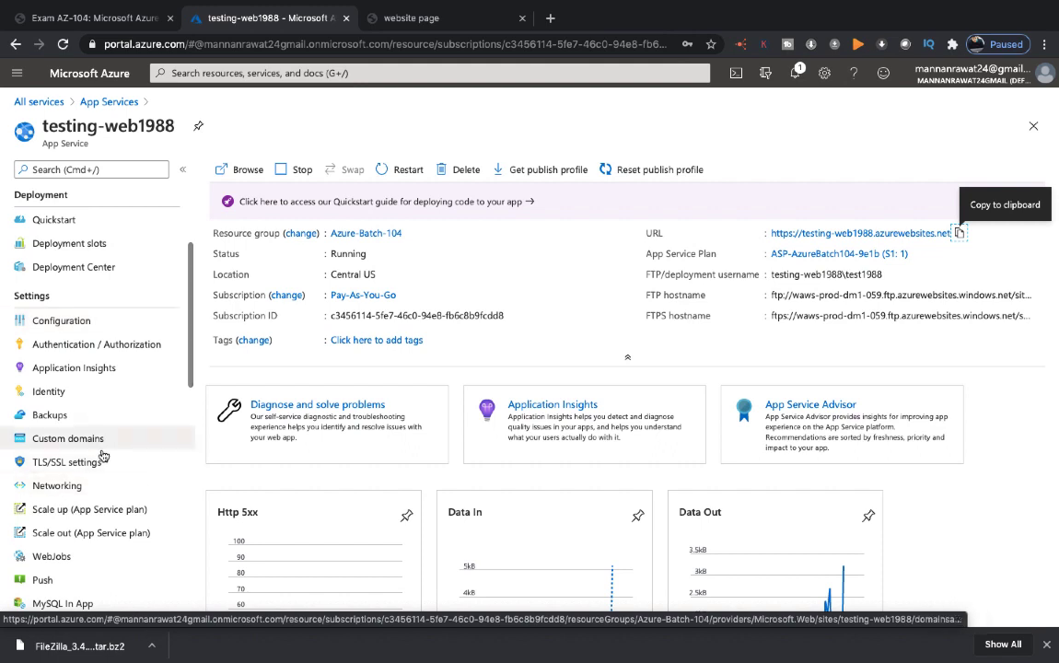
pyautogui.scroll(-2, 101, 485)
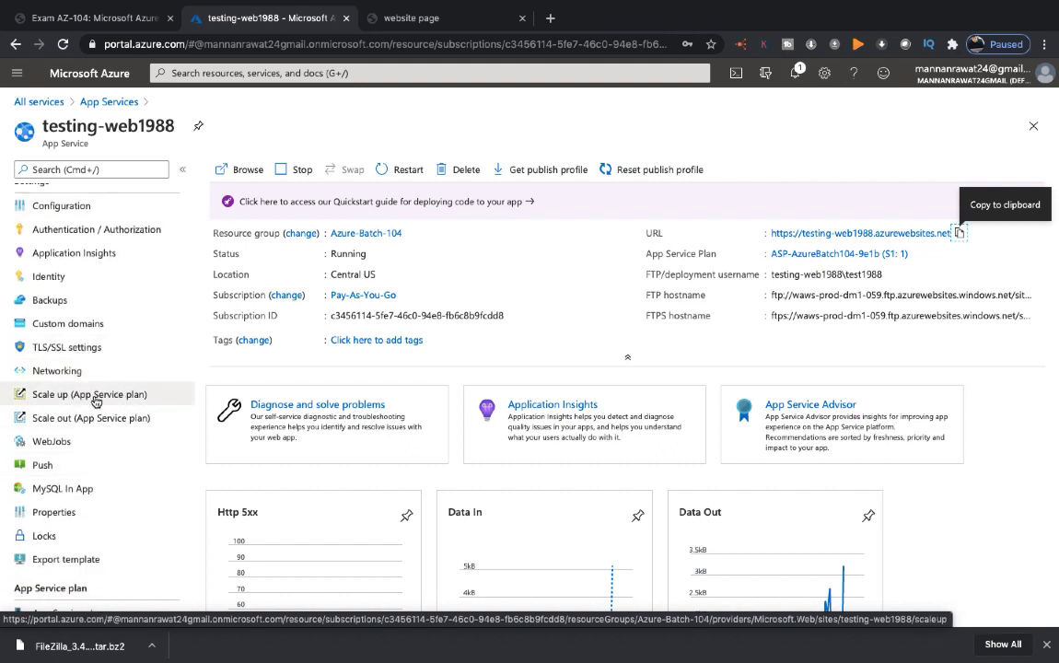
pyautogui.scroll(5, 95, 402)
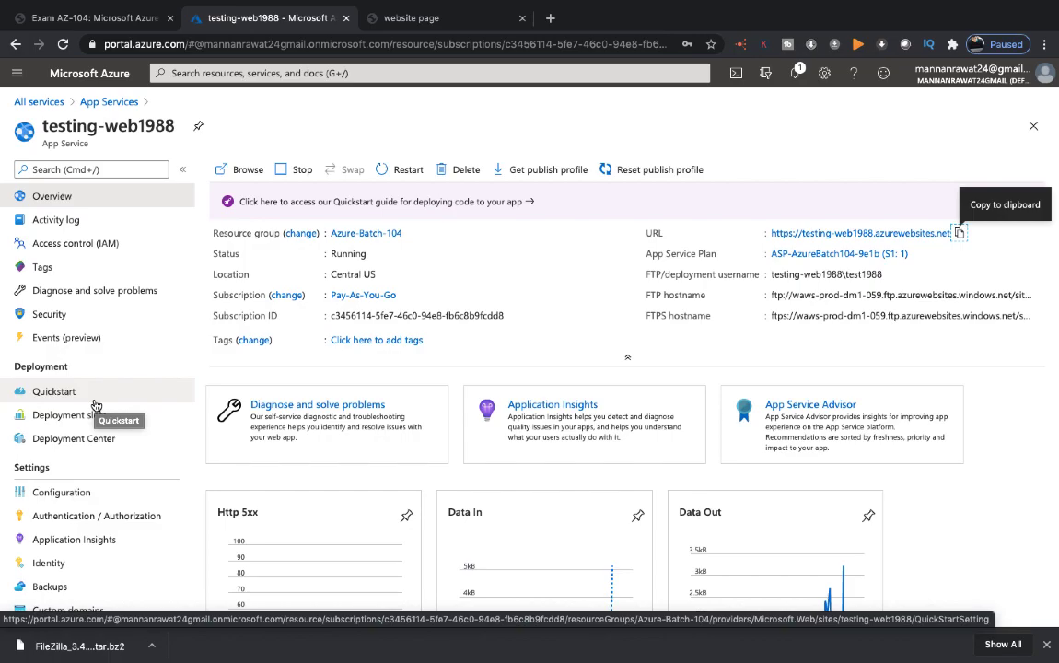
# Step: Return to the Mac desktop and close the unused Safari window showing the Favourites page
pyautogui.hotkey('ctrl', 'Left')
pyautogui.hotkey('ctrl', 'Left')
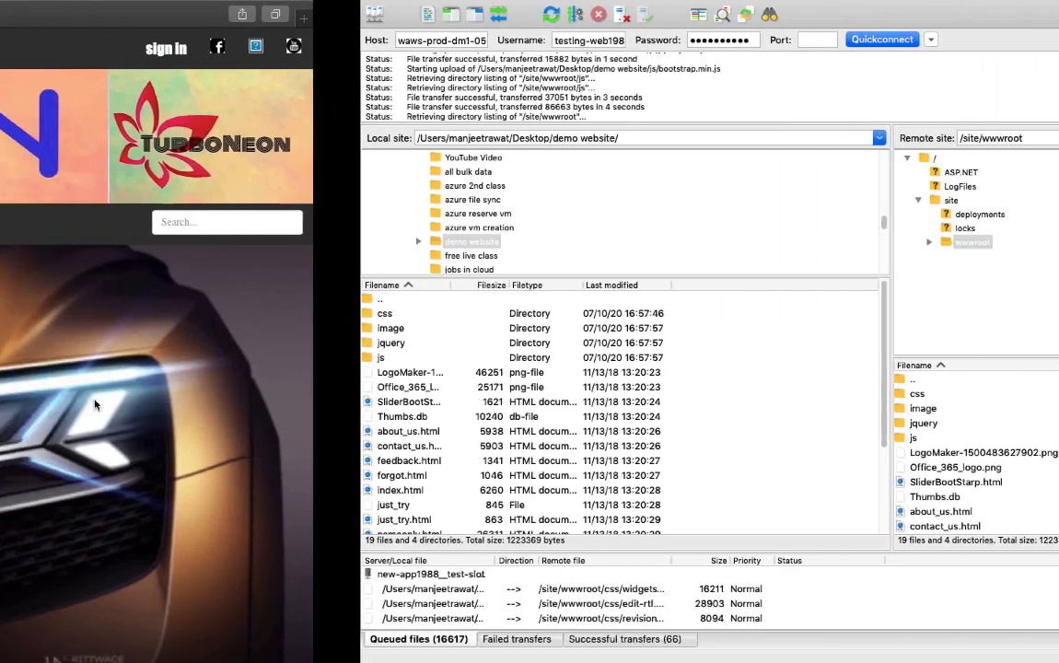
pyautogui.hotkey('ctrl', 'Right')
pyautogui.hotkey('ctrl', 'Left')
pyautogui.hotkey('ctrl', 'Left')
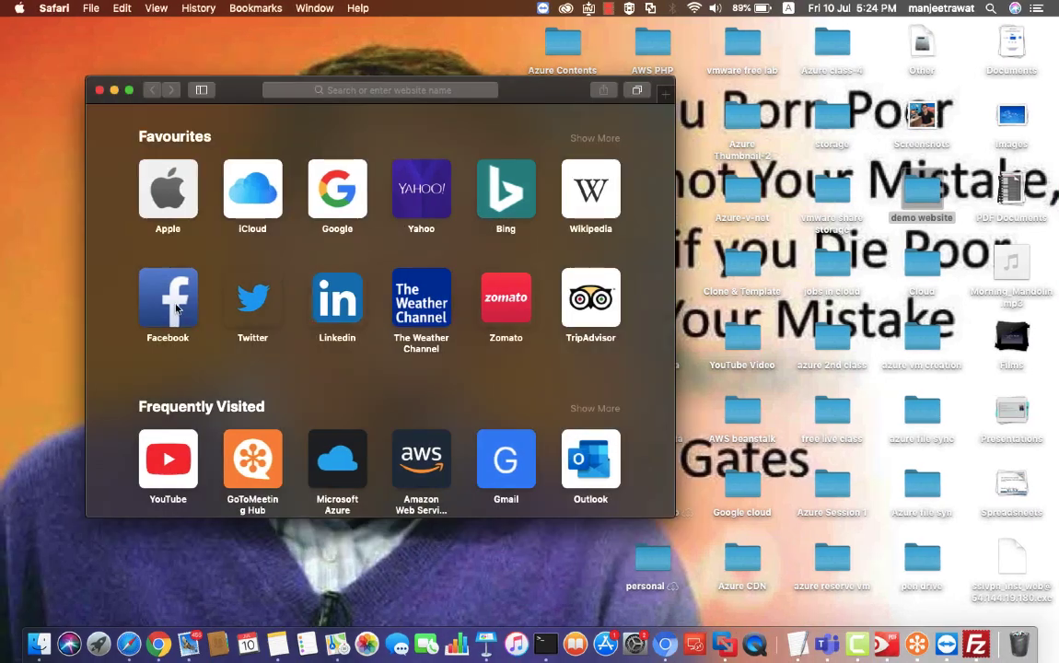
pyautogui.click(99, 89)
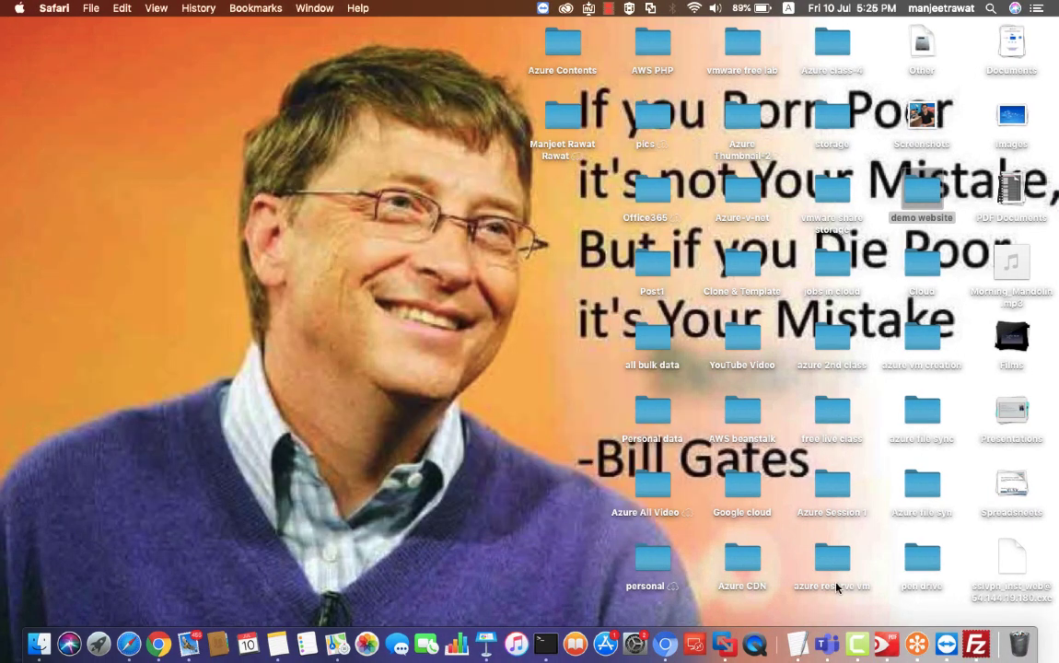